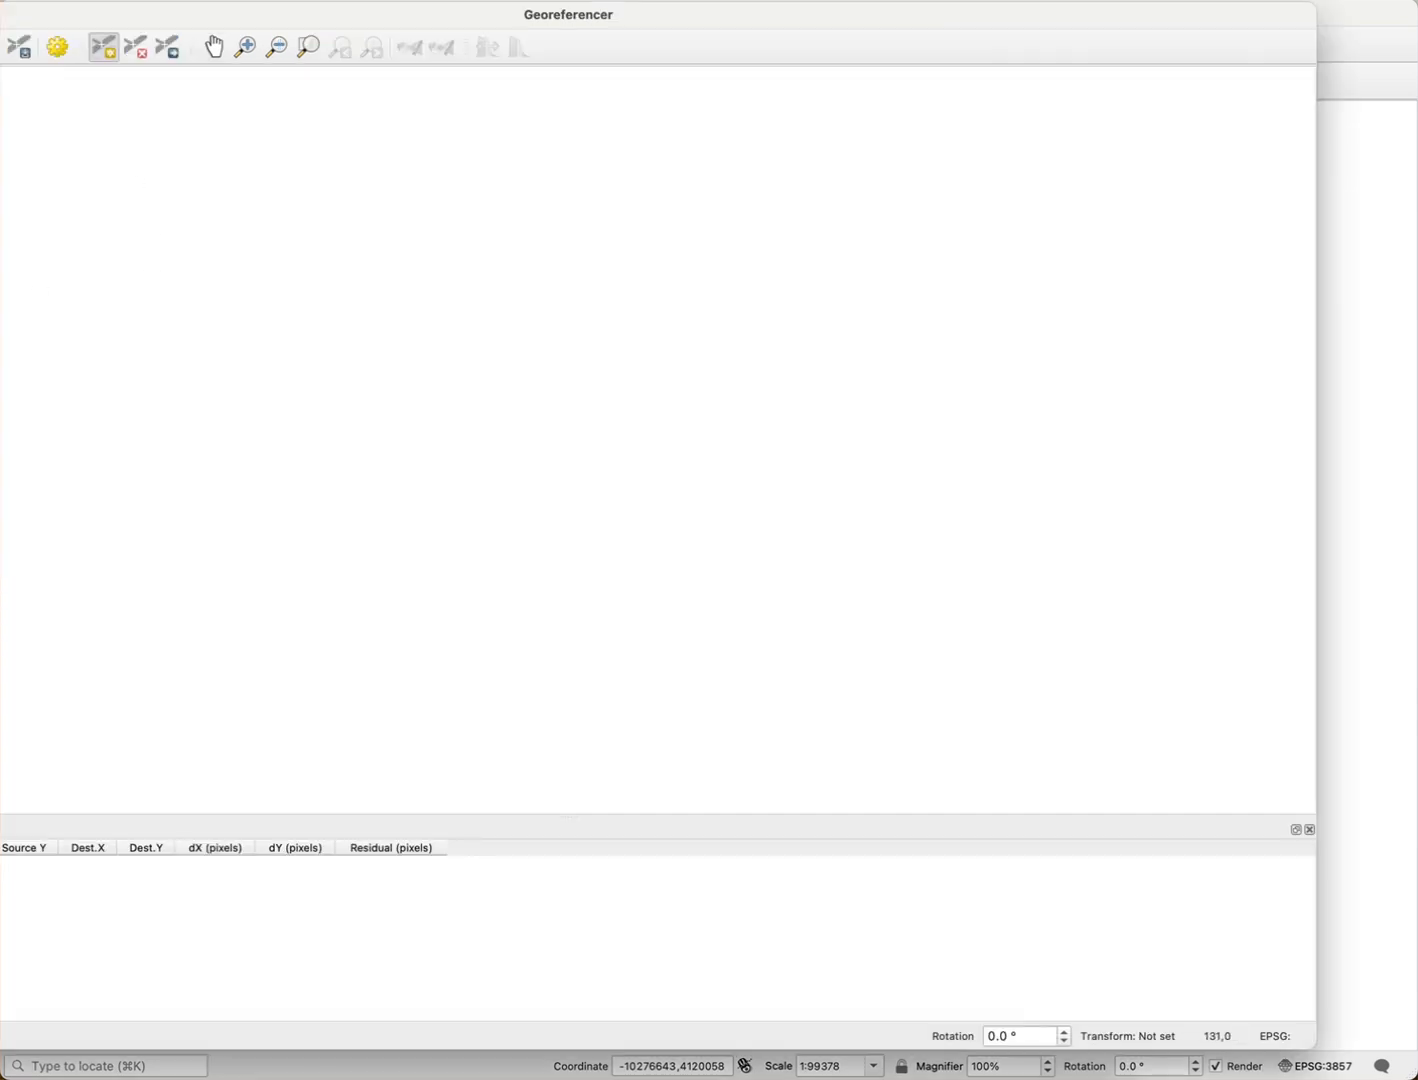
- Load the 1954 image from the cropped photos folder as the raster to georeference
drag(0, 30, 121, 62)
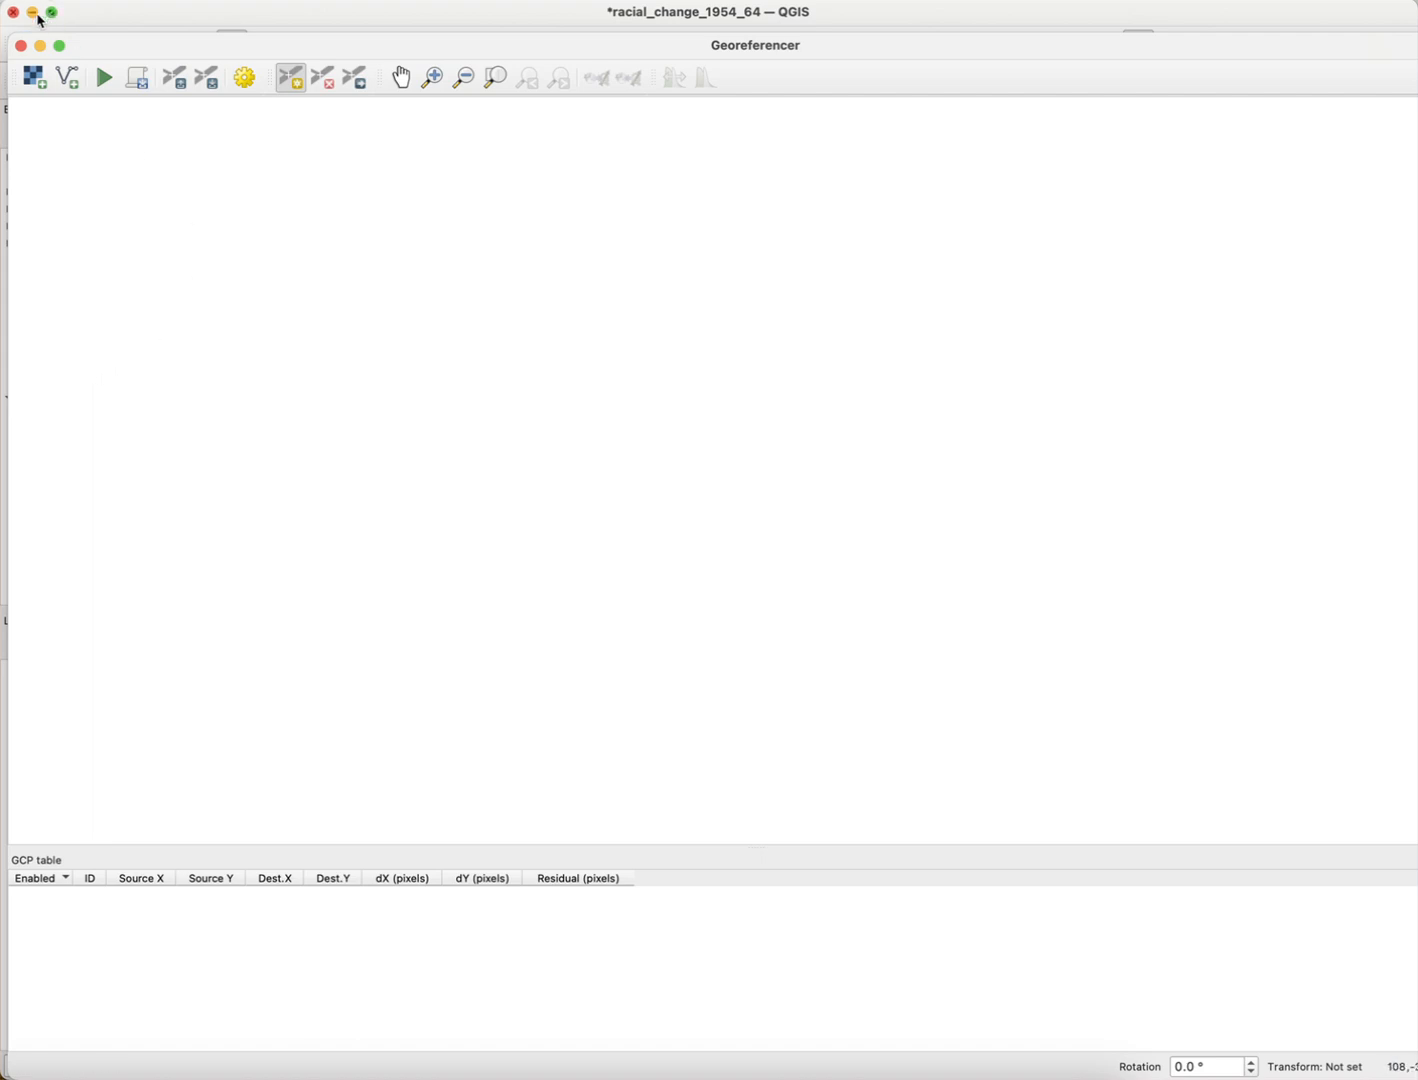
click(33, 85)
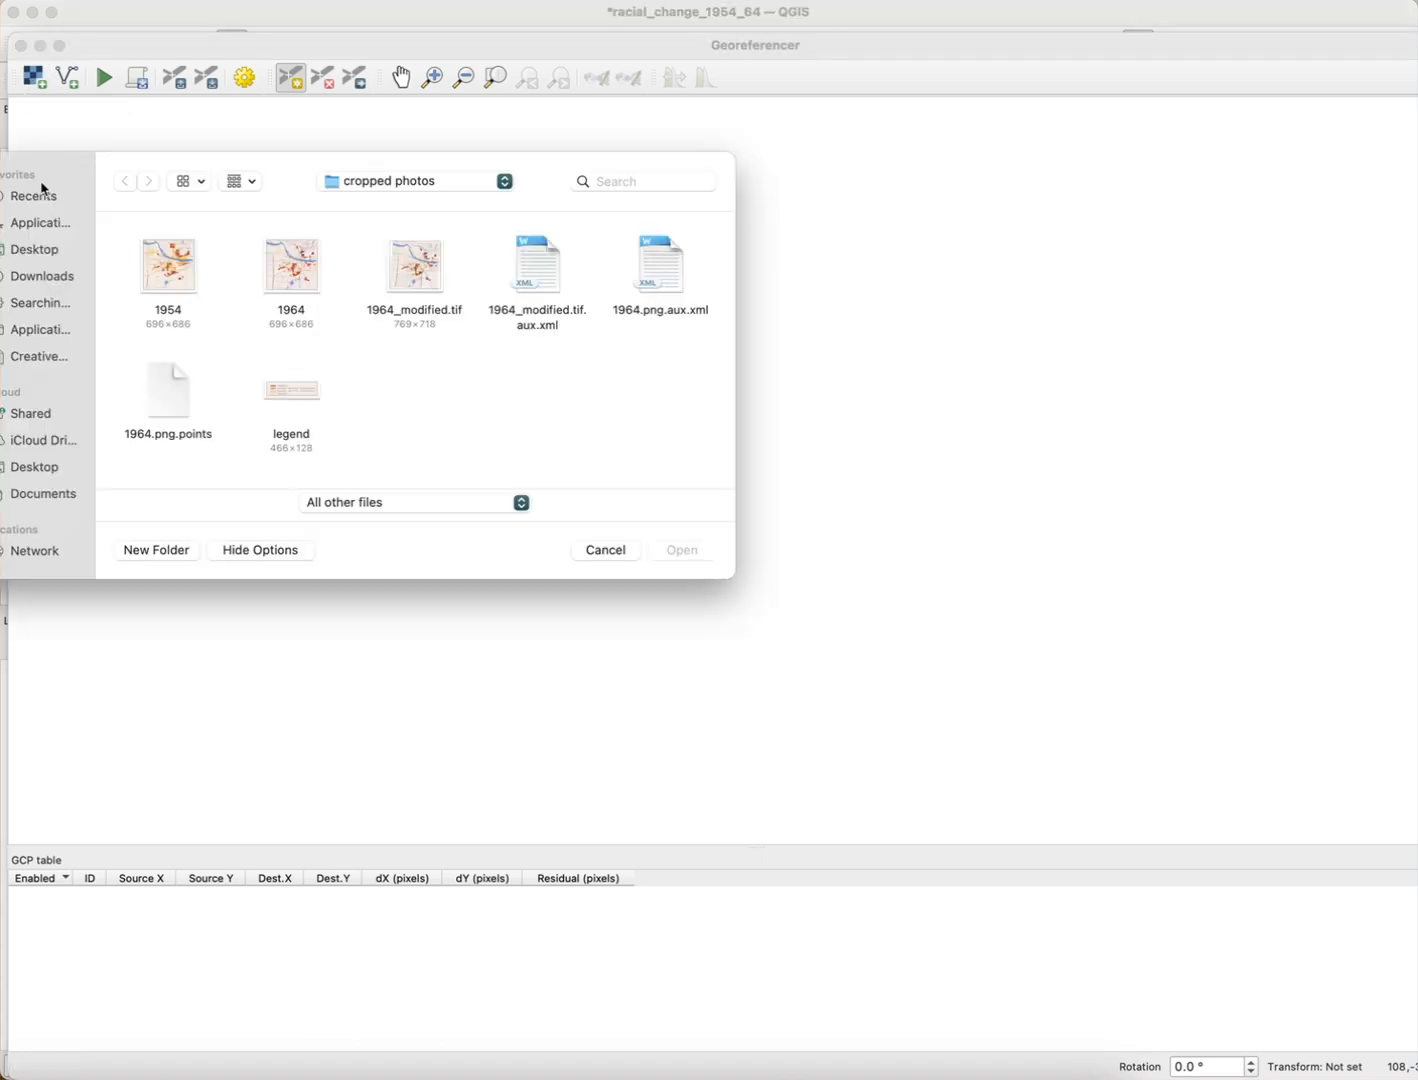
drag(123, 158, 188, 172)
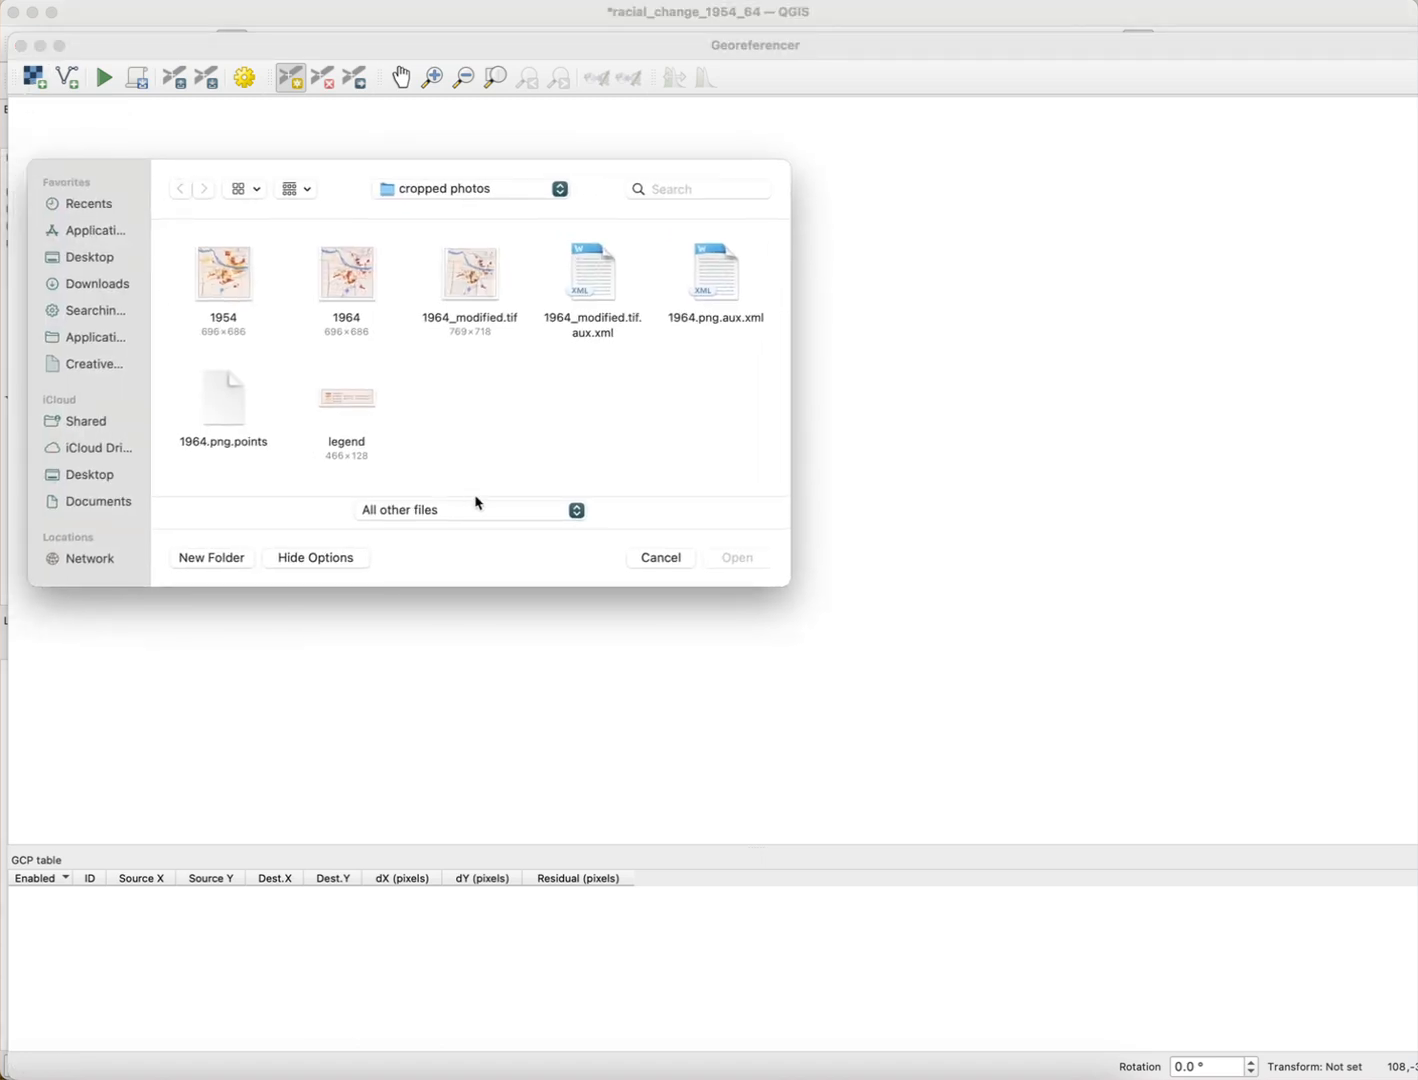
click(514, 193)
click(514, 192)
double_click(228, 281)
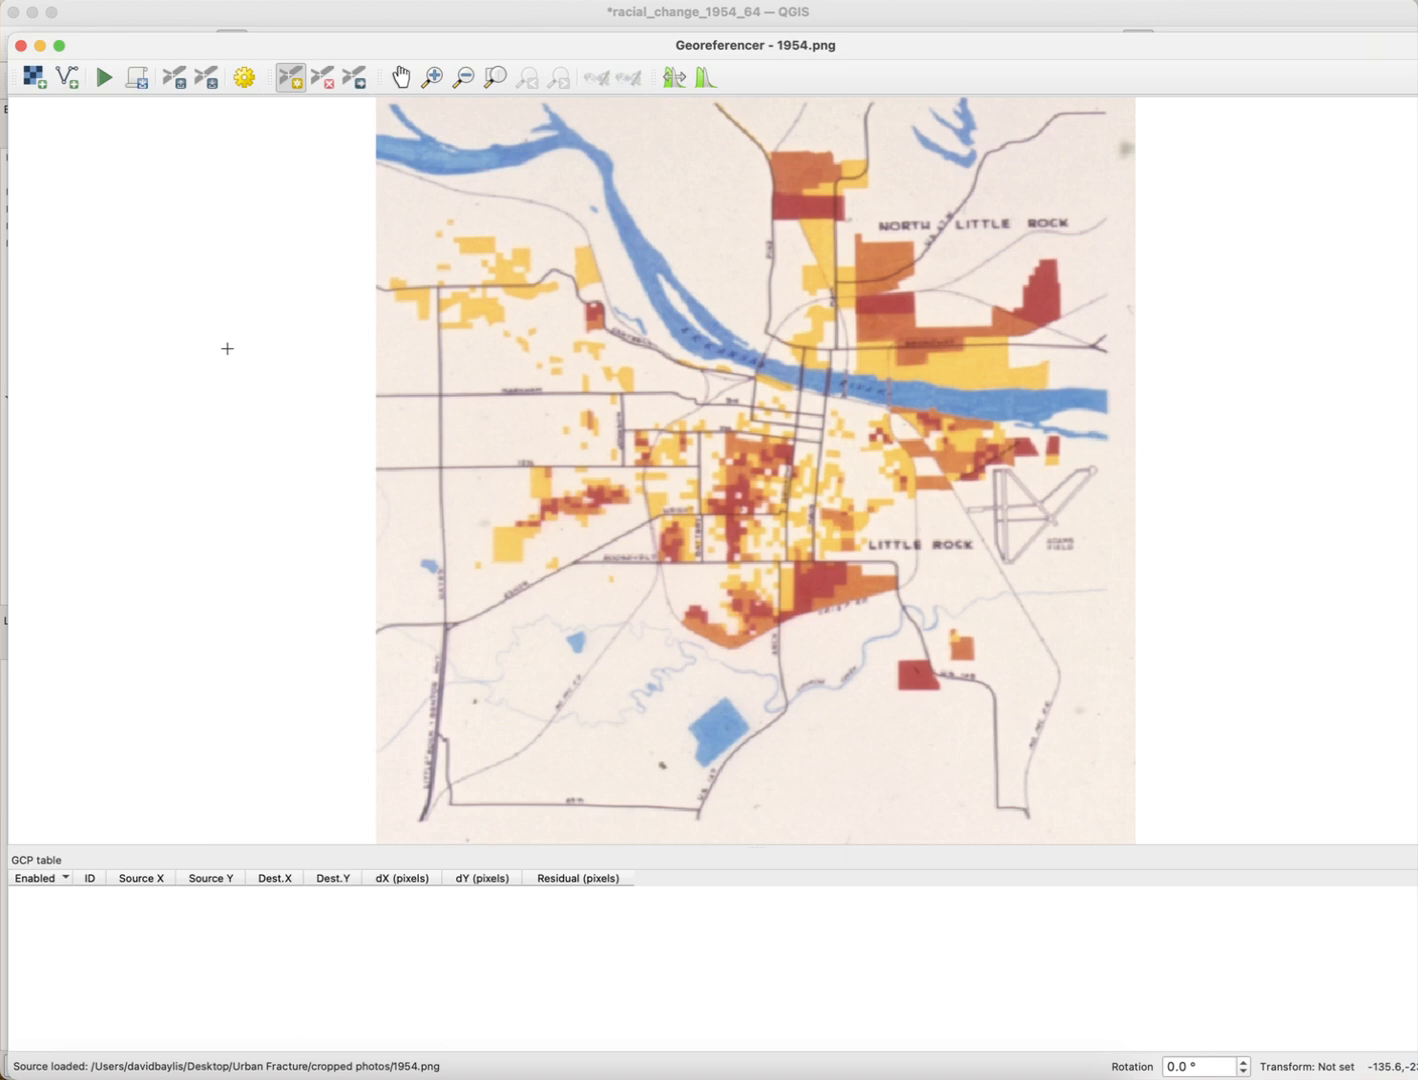
- Add the OSM Standard basemap to the racial_change_1954_64 project through QuickMapServices
drag(95, 47, 196, 903)
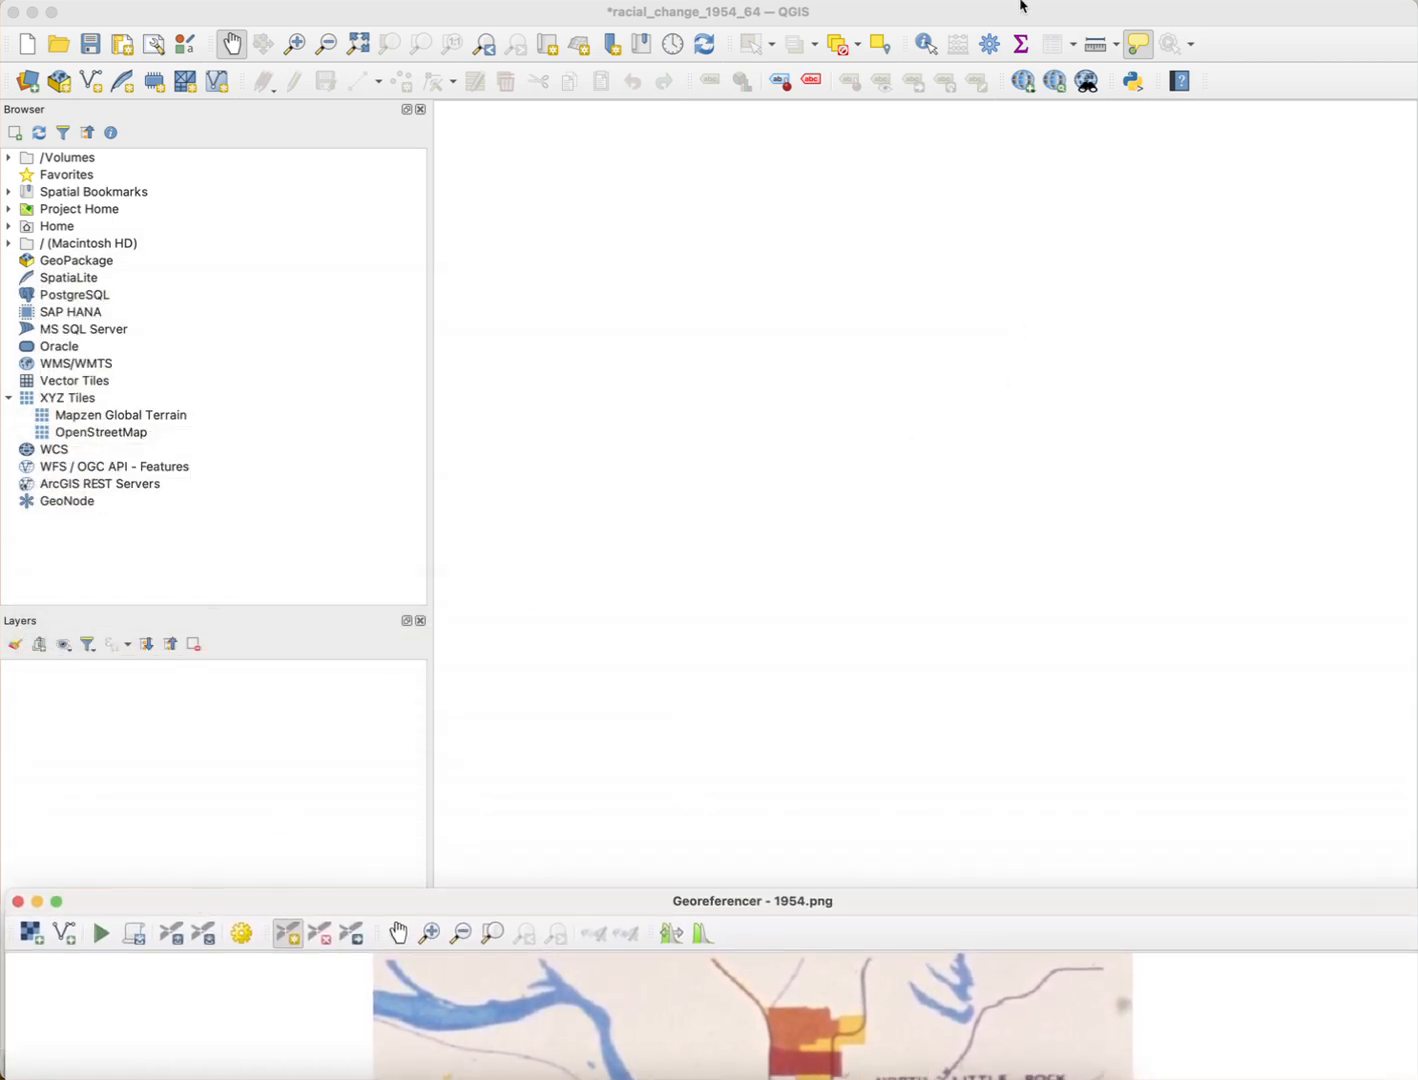
click(1024, 86)
mouse_move(1045, 130)
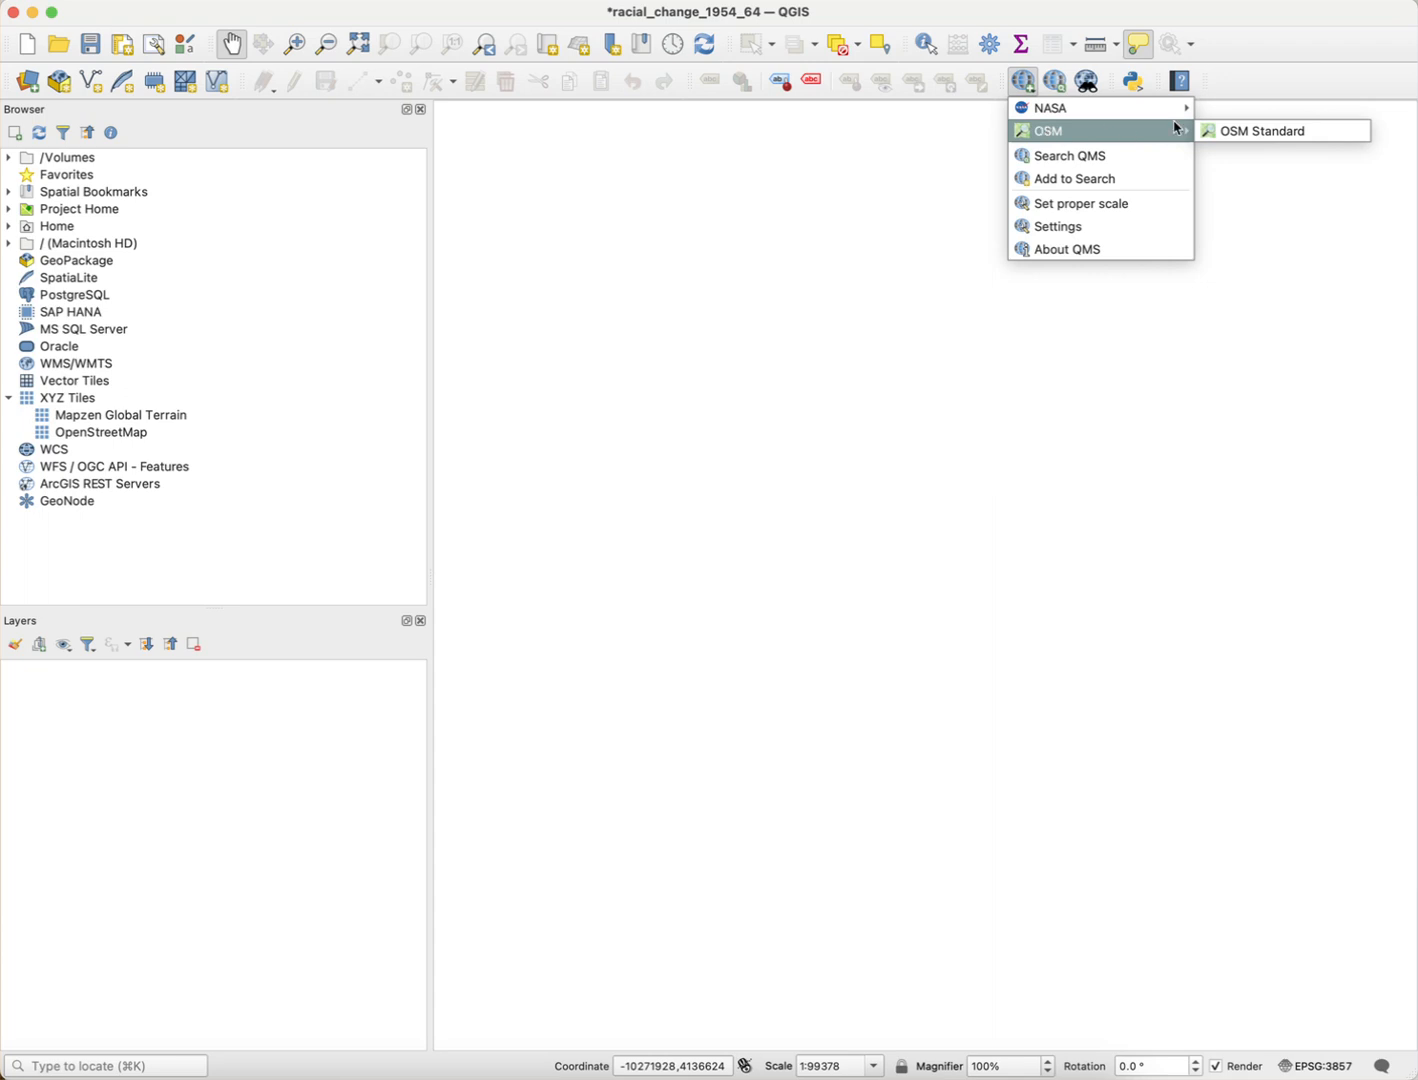
click(1216, 129)
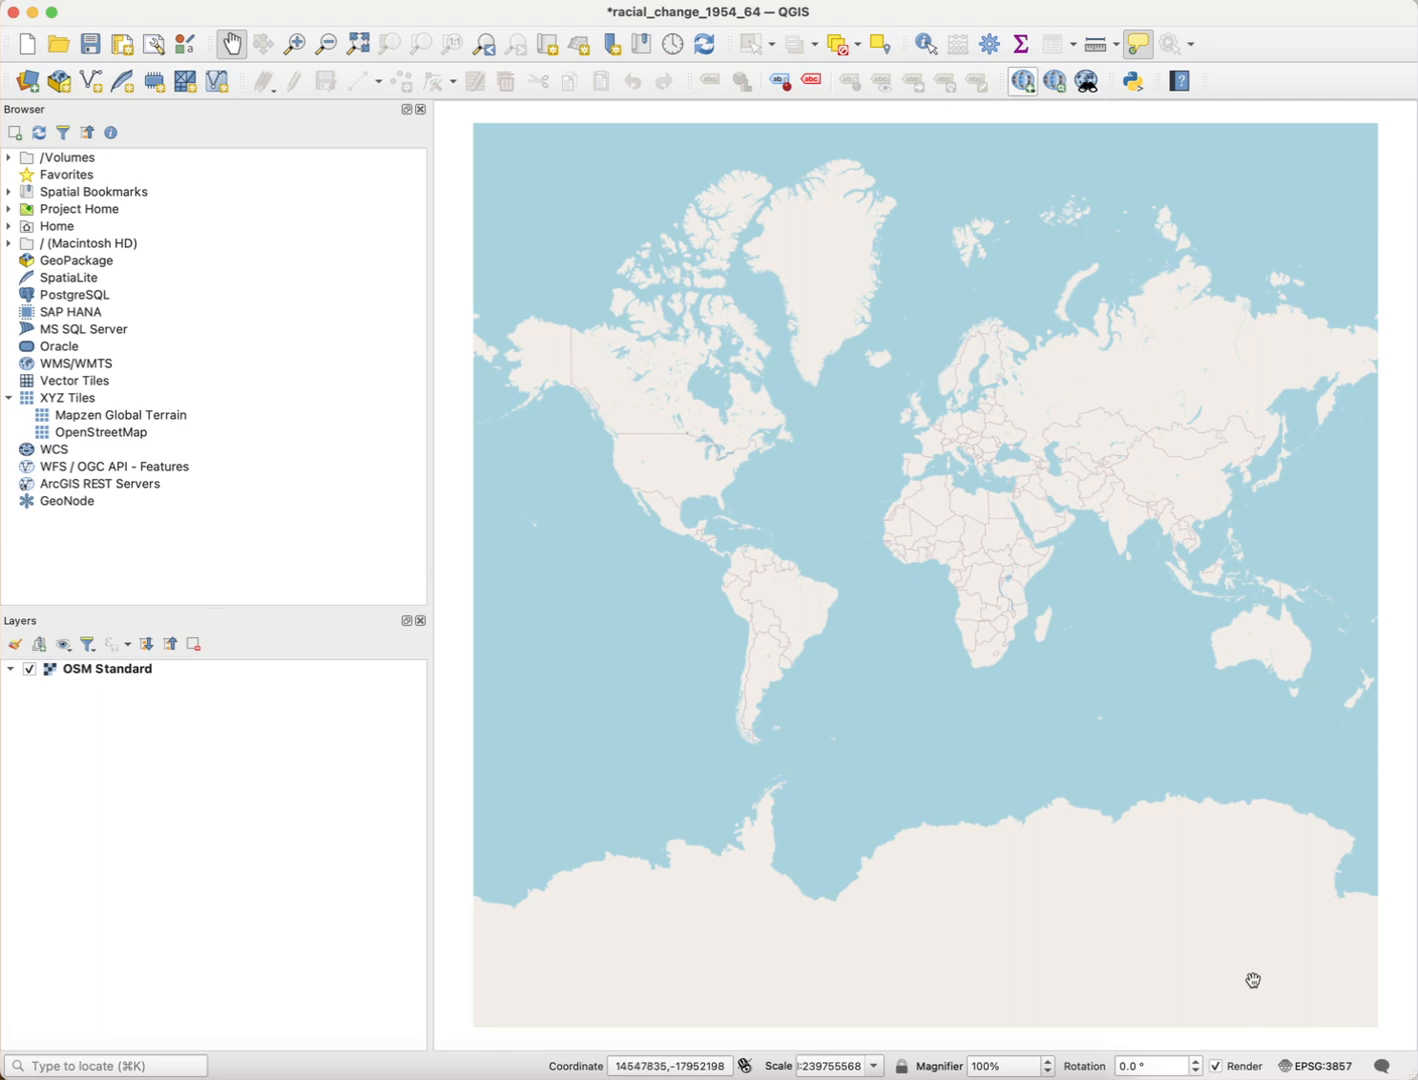
- Set the project coordinate reference system to WGS 84 / Pseudo-Mercator, EPSG:3857
click(1320, 1071)
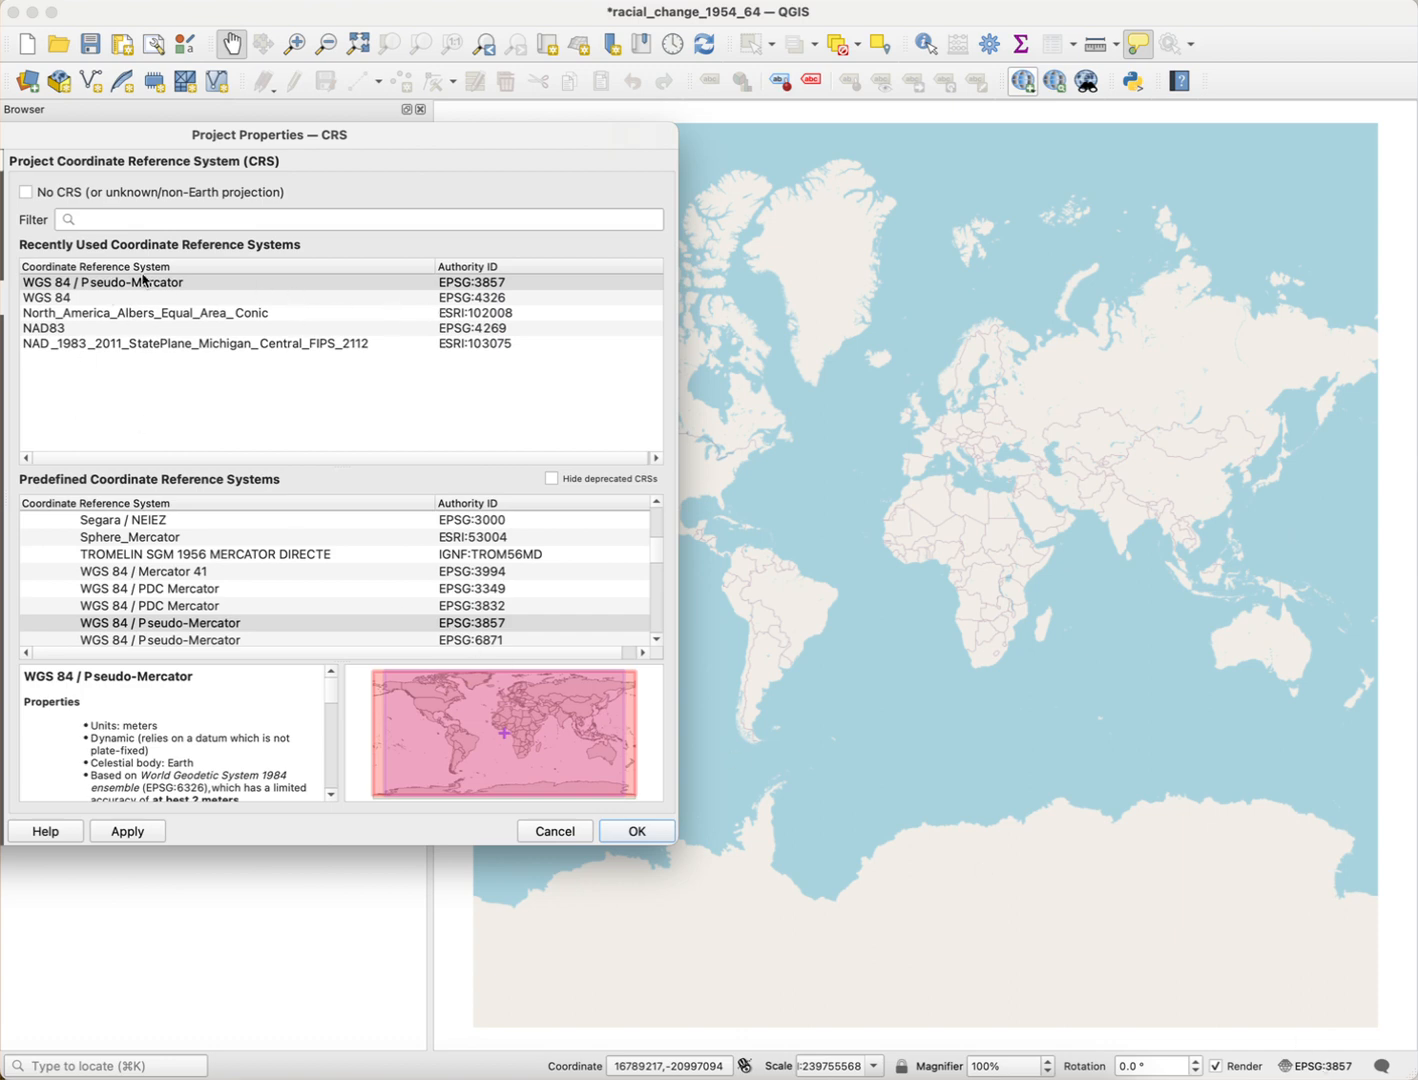
click(93, 222)
text(E)
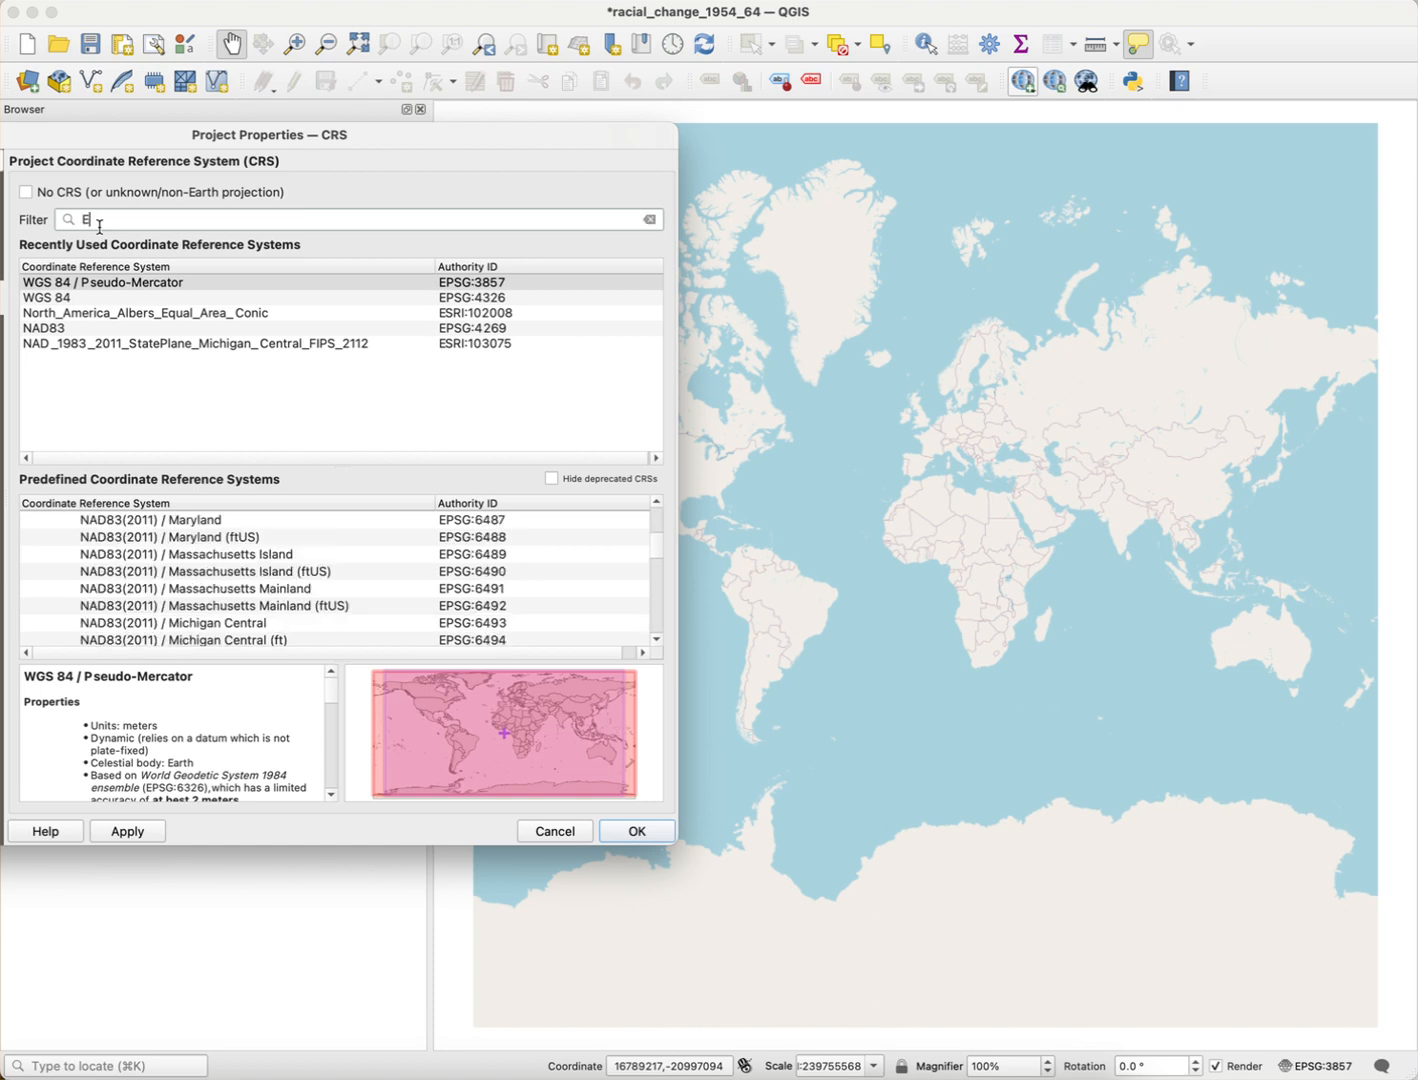
text(PSG)
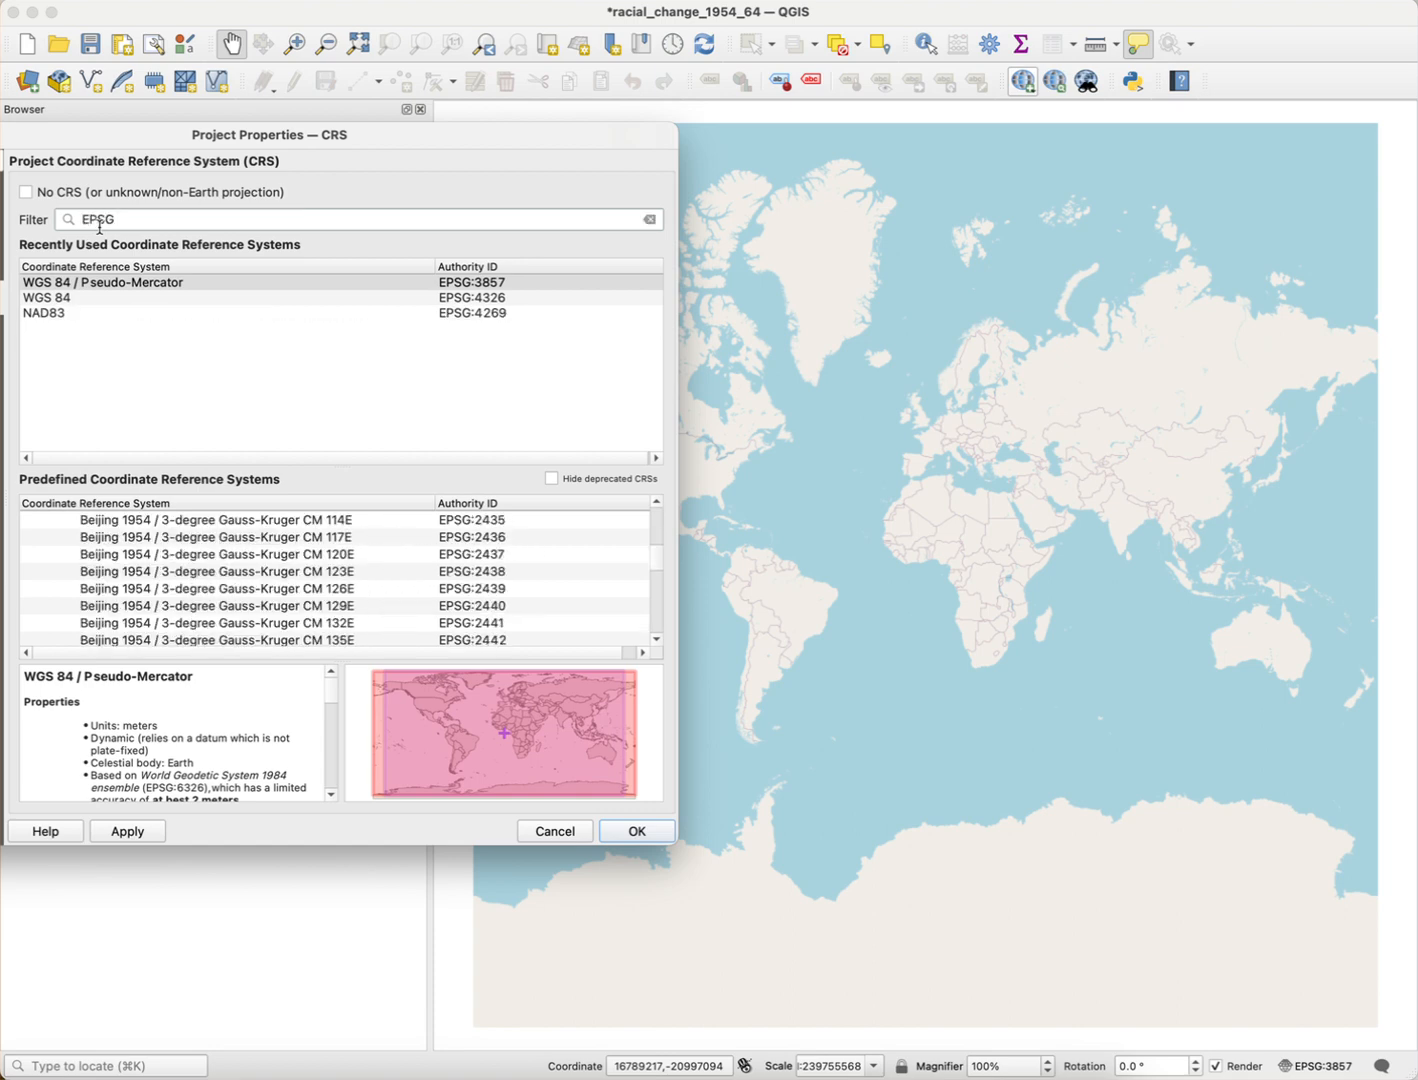
text( 38)
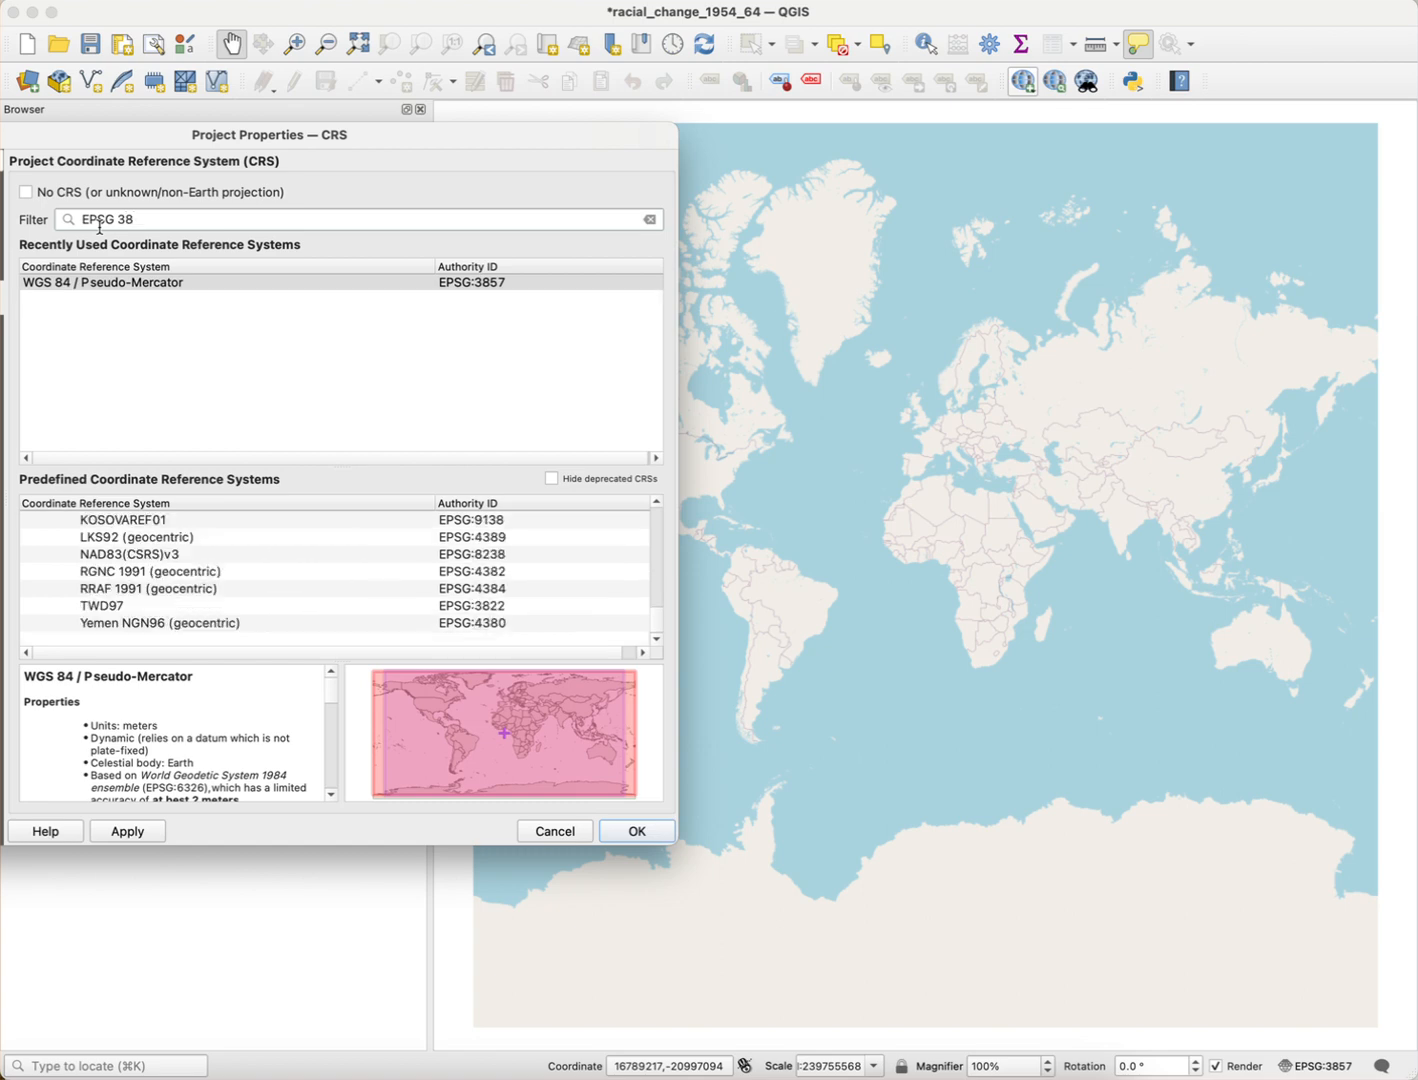
text(57)
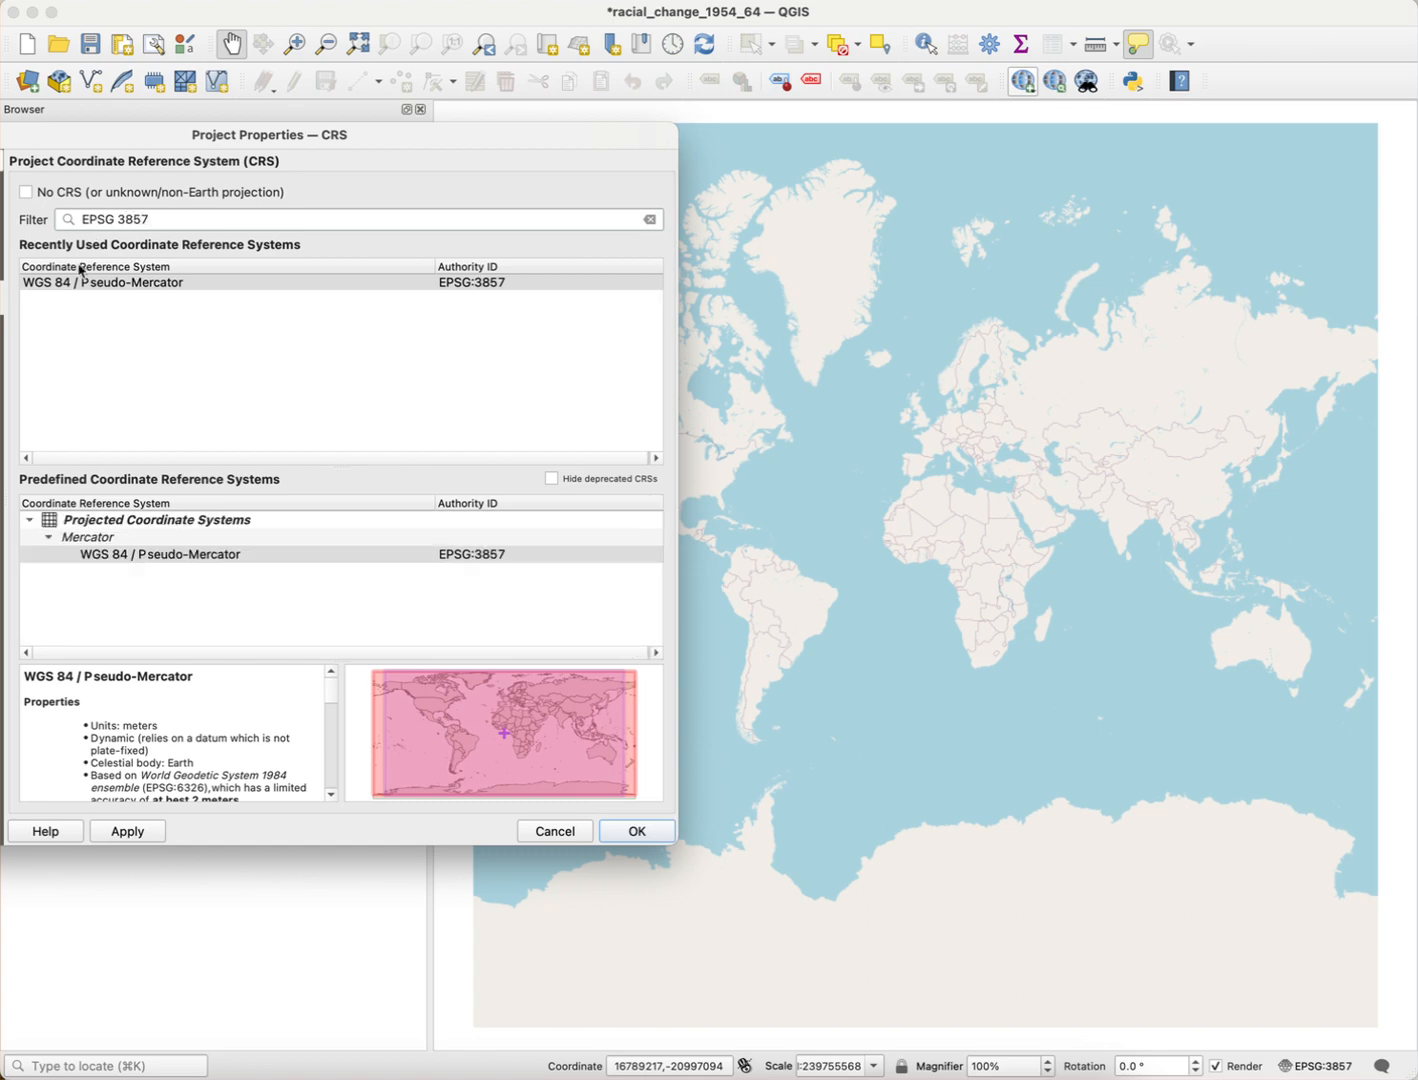
click(72, 283)
click(636, 830)
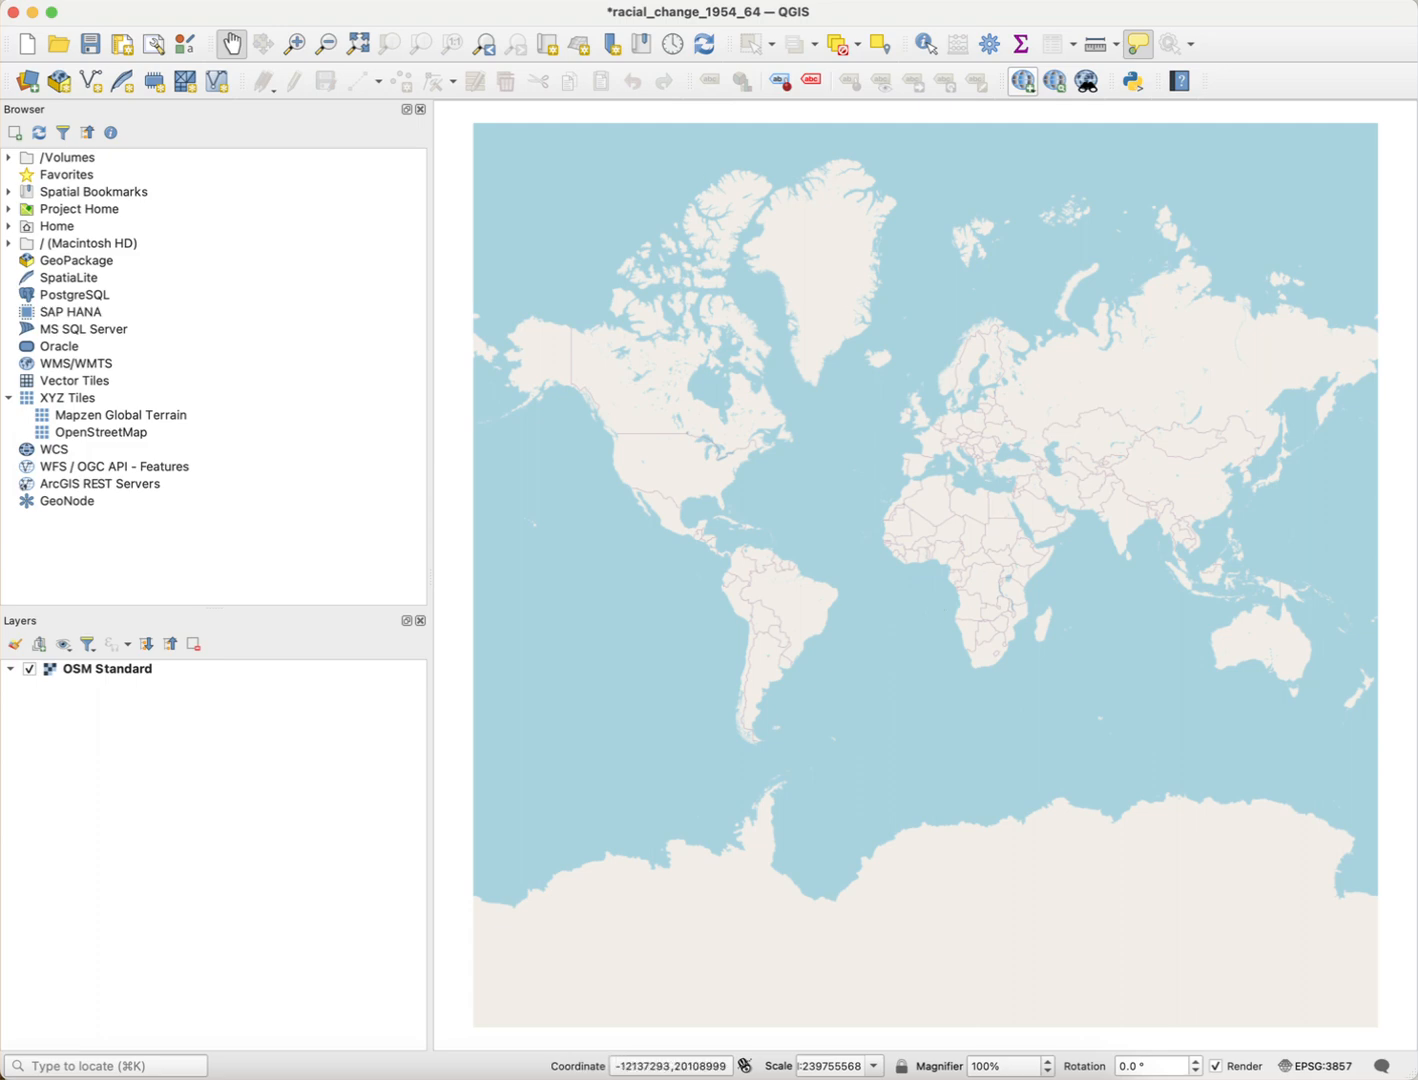
- Place a ground control point on the 1954 image where Asher and Roosevelt meet
drag(450, 18, 608, 18)
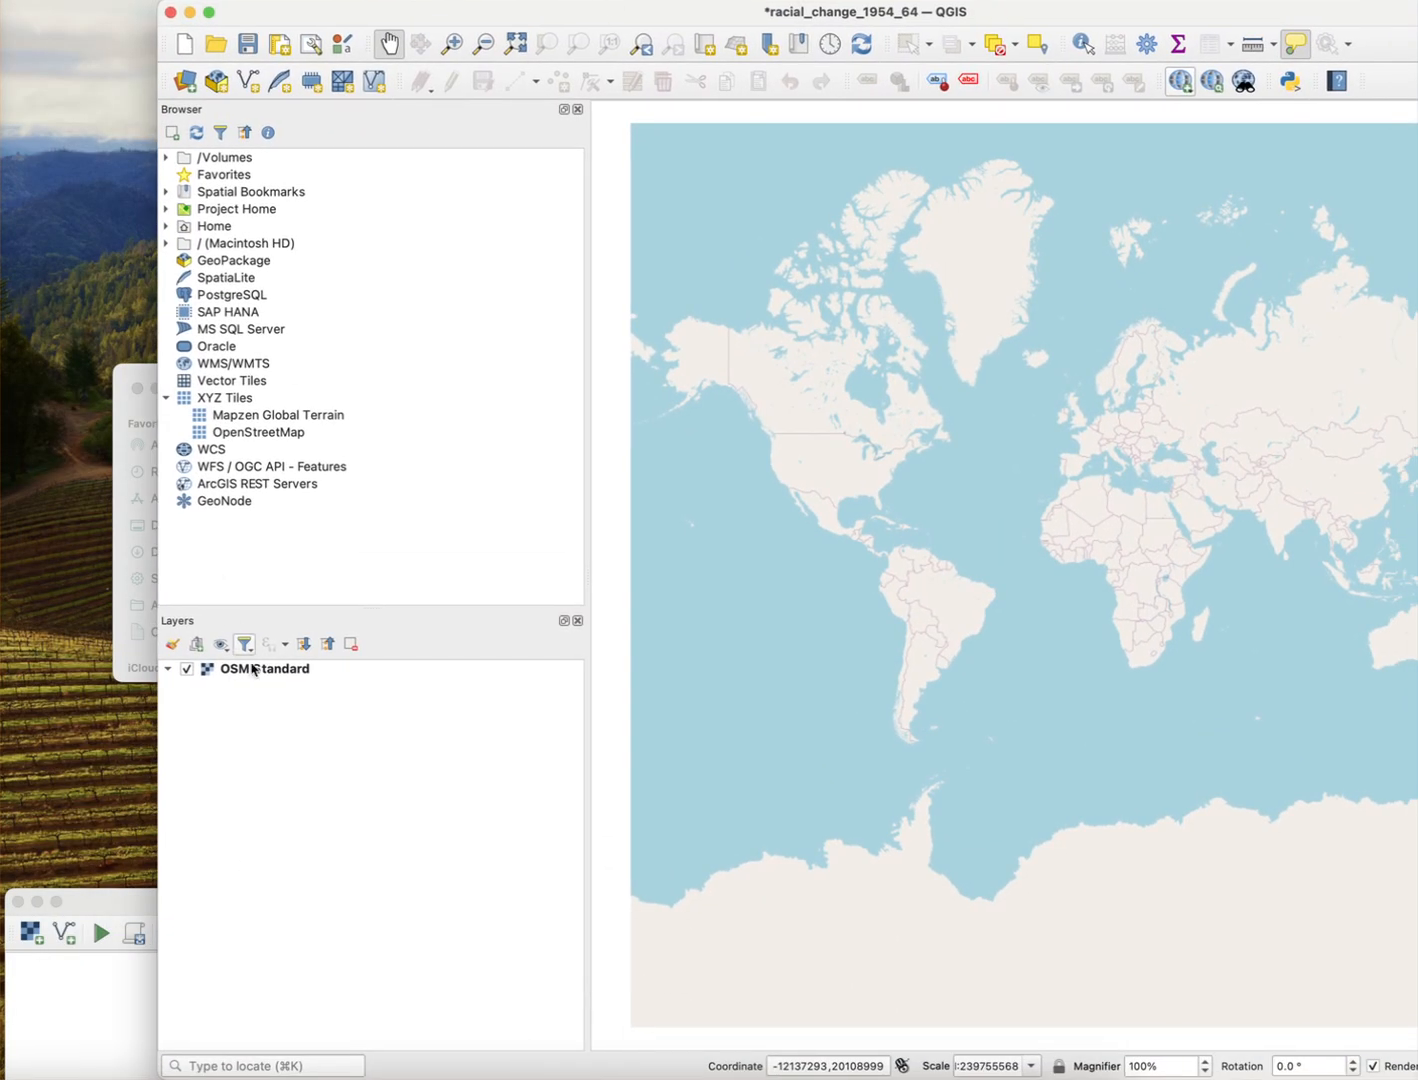
click(118, 900)
drag(118, 900, 137, 15)
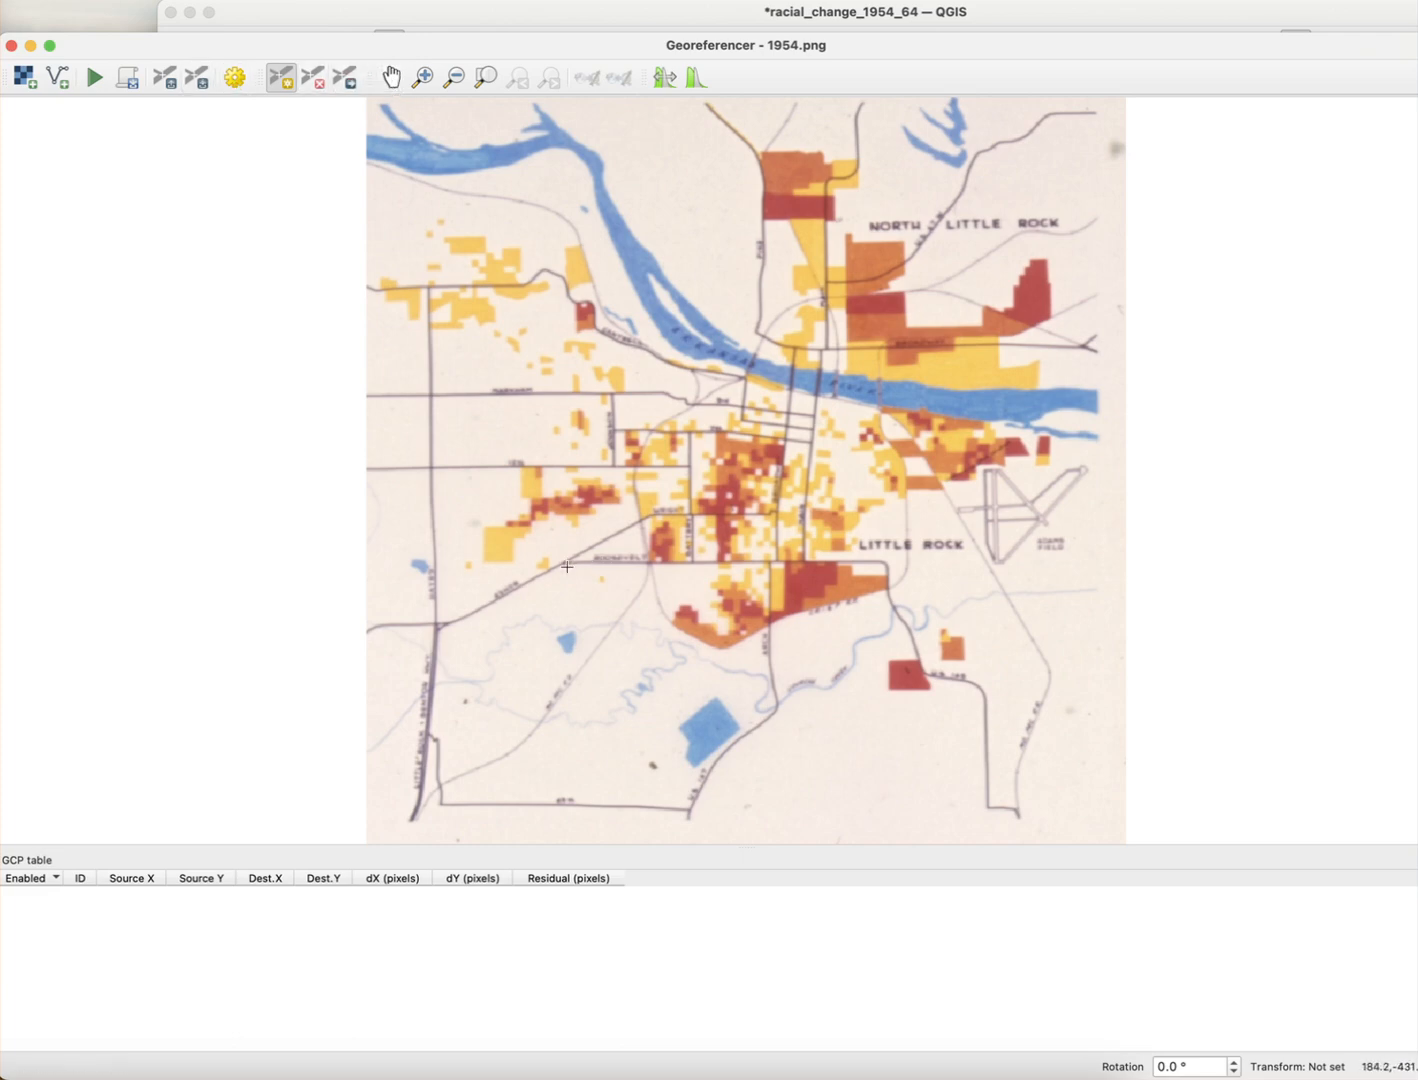
scroll(599, 565, down, 1)
scroll(599, 565, up, 3)
scroll(561, 555, up, 2)
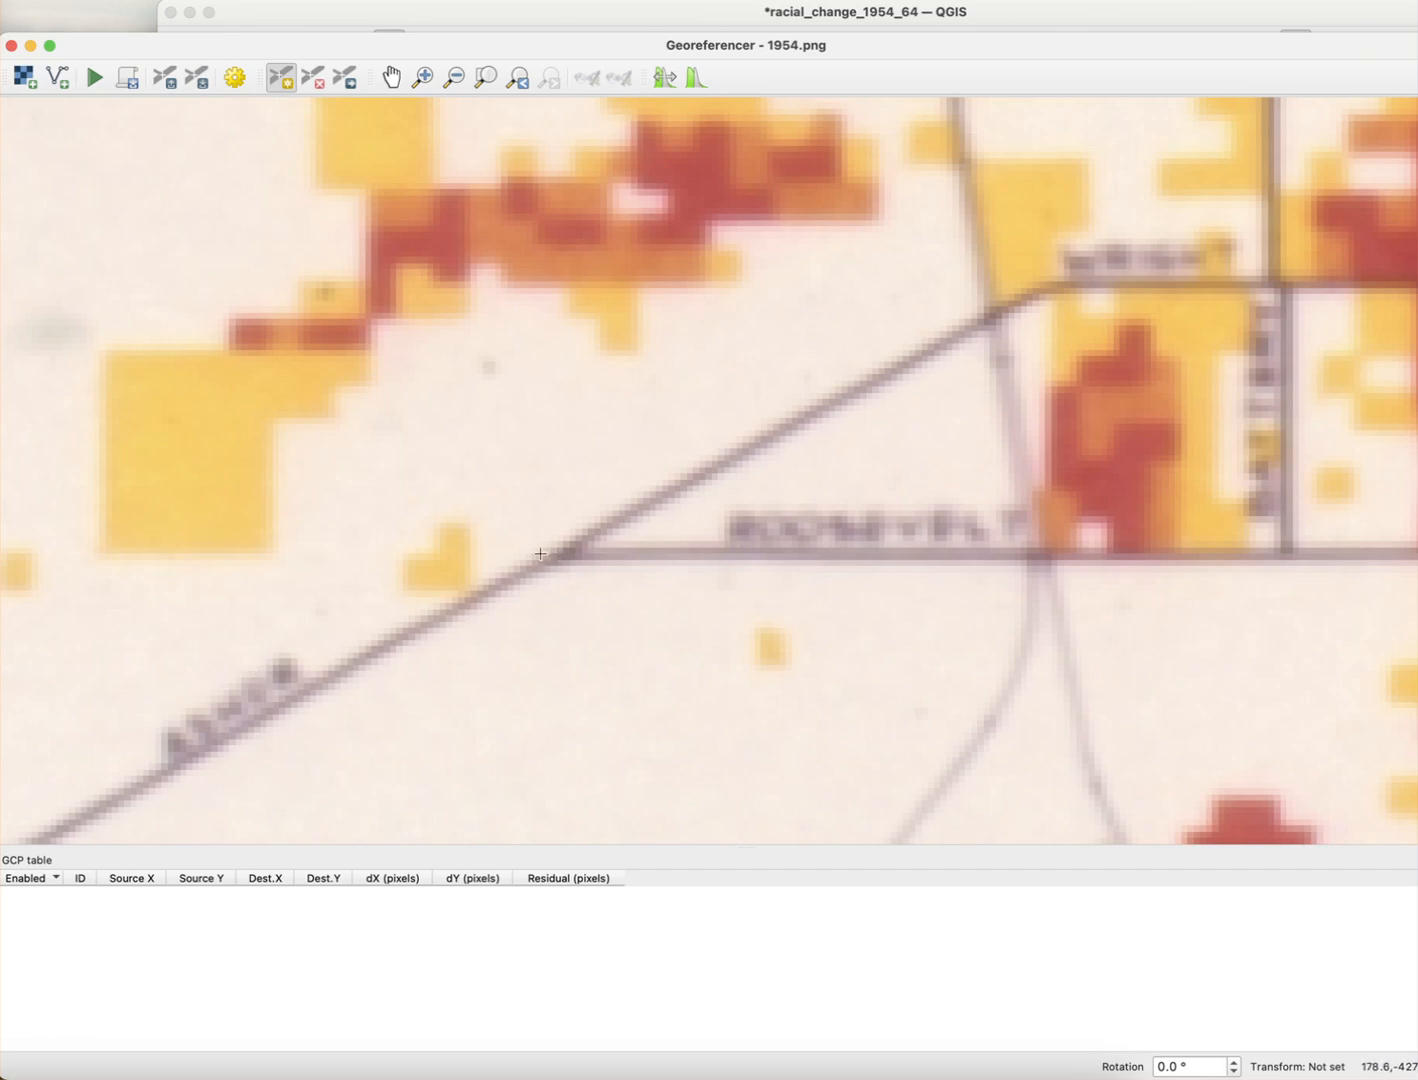
scroll(575, 553, up, 4)
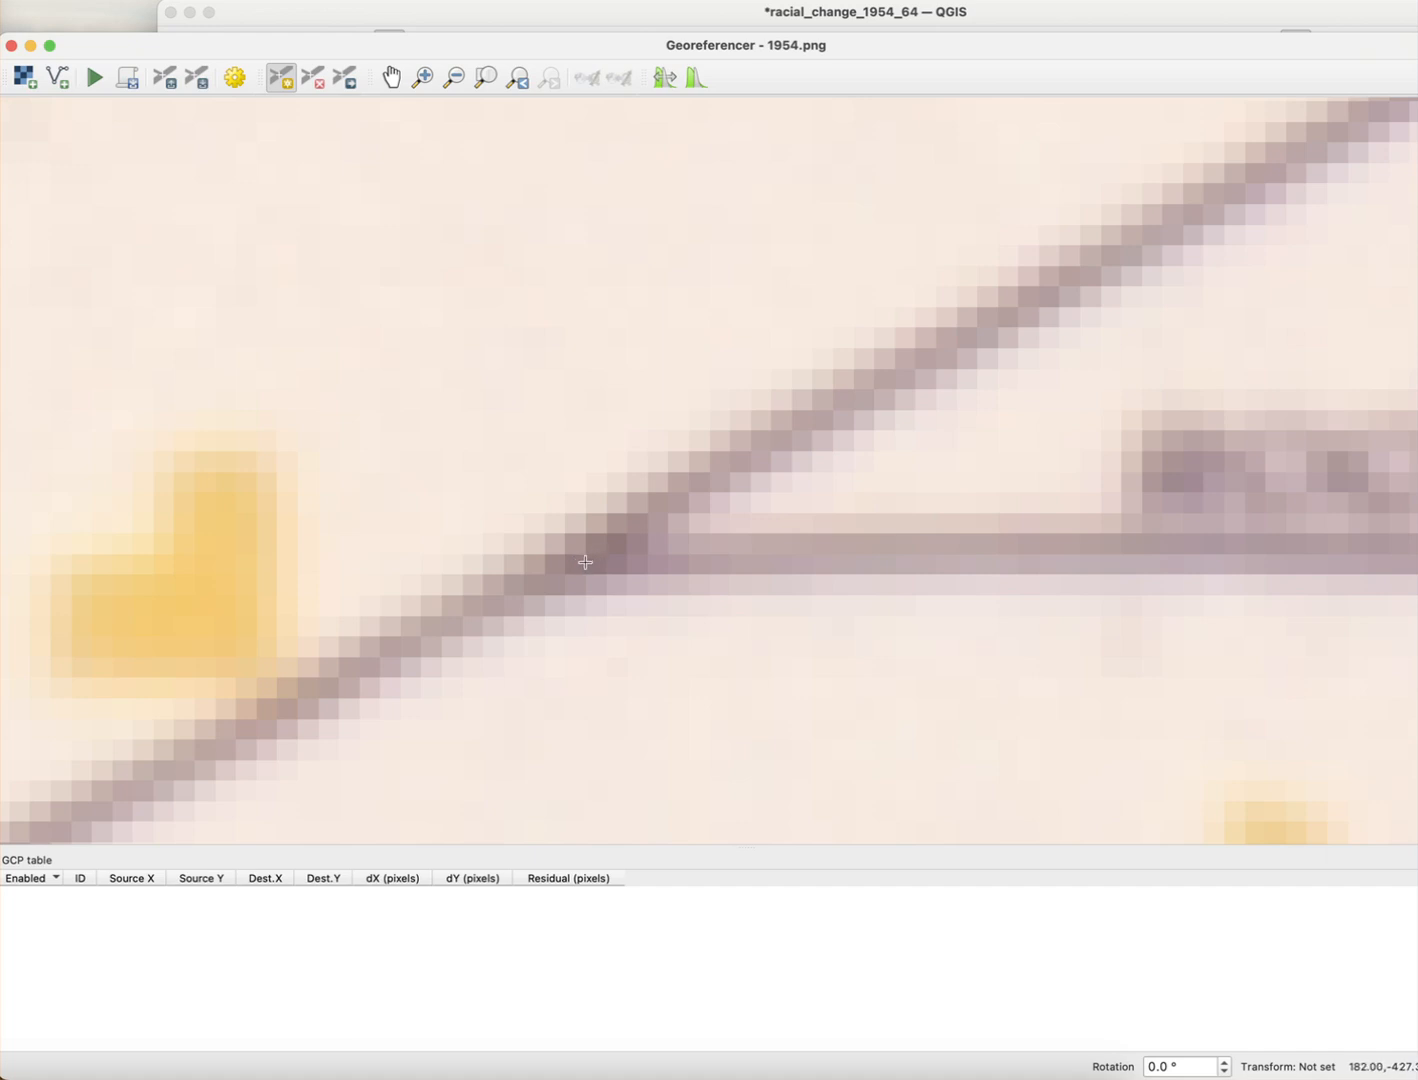
scroll(585, 562, up, 3)
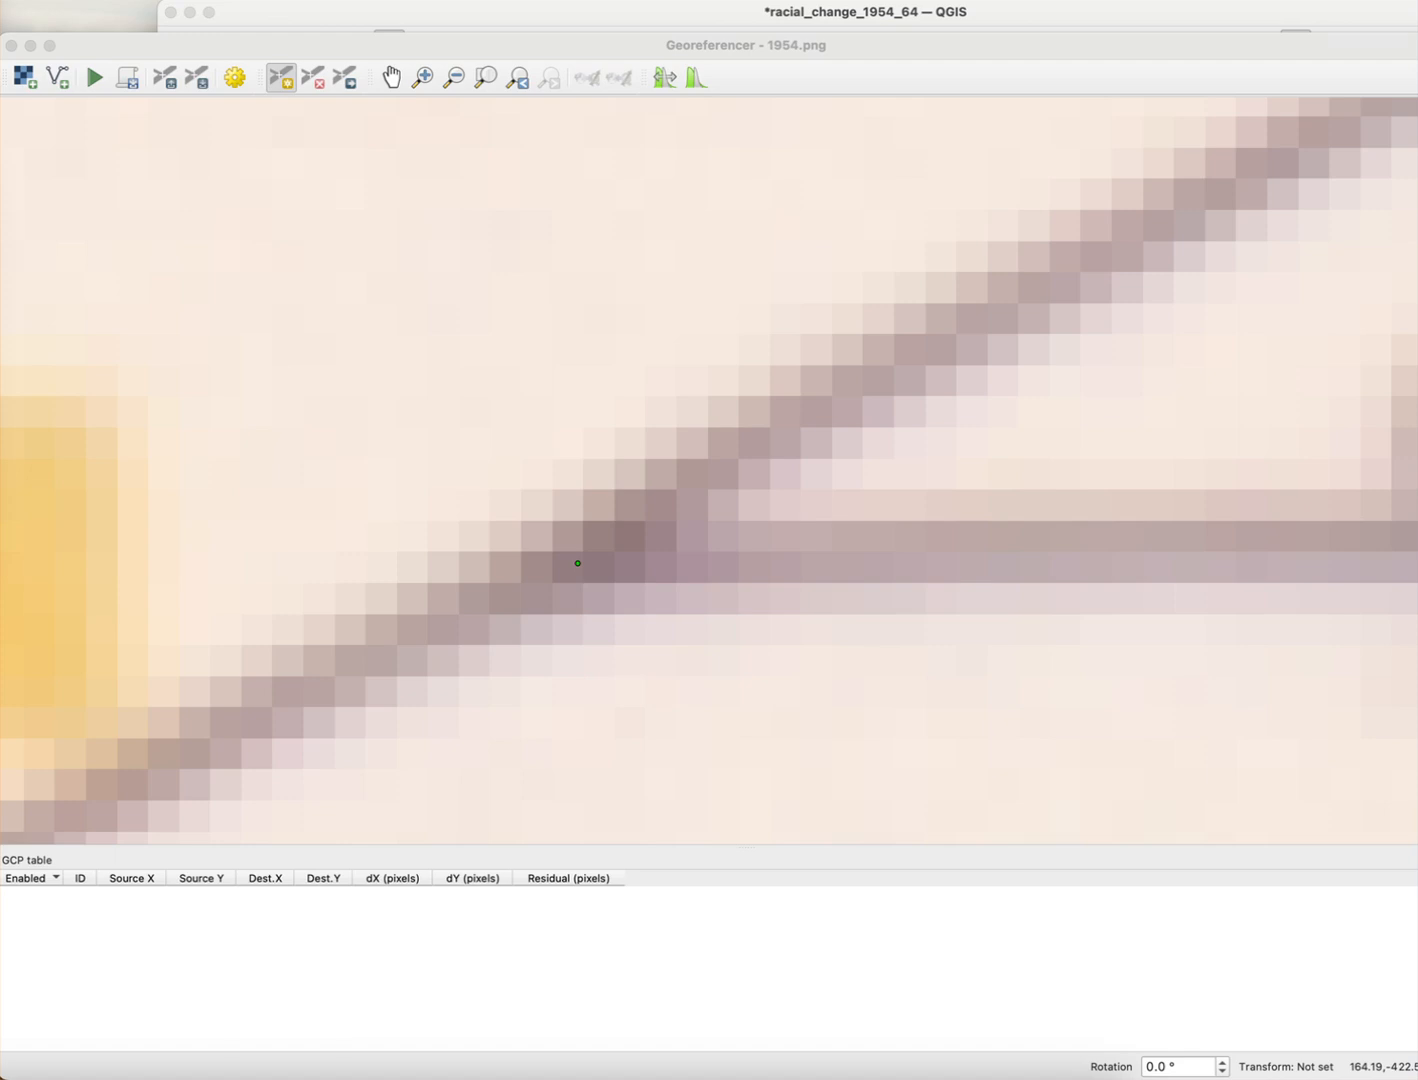
- Begin taking the point's coordinates from the map canvas and locate the Asher Avenue and West Roosevelt Road junction in Little Rock
drag(0, 190, 411, 143)
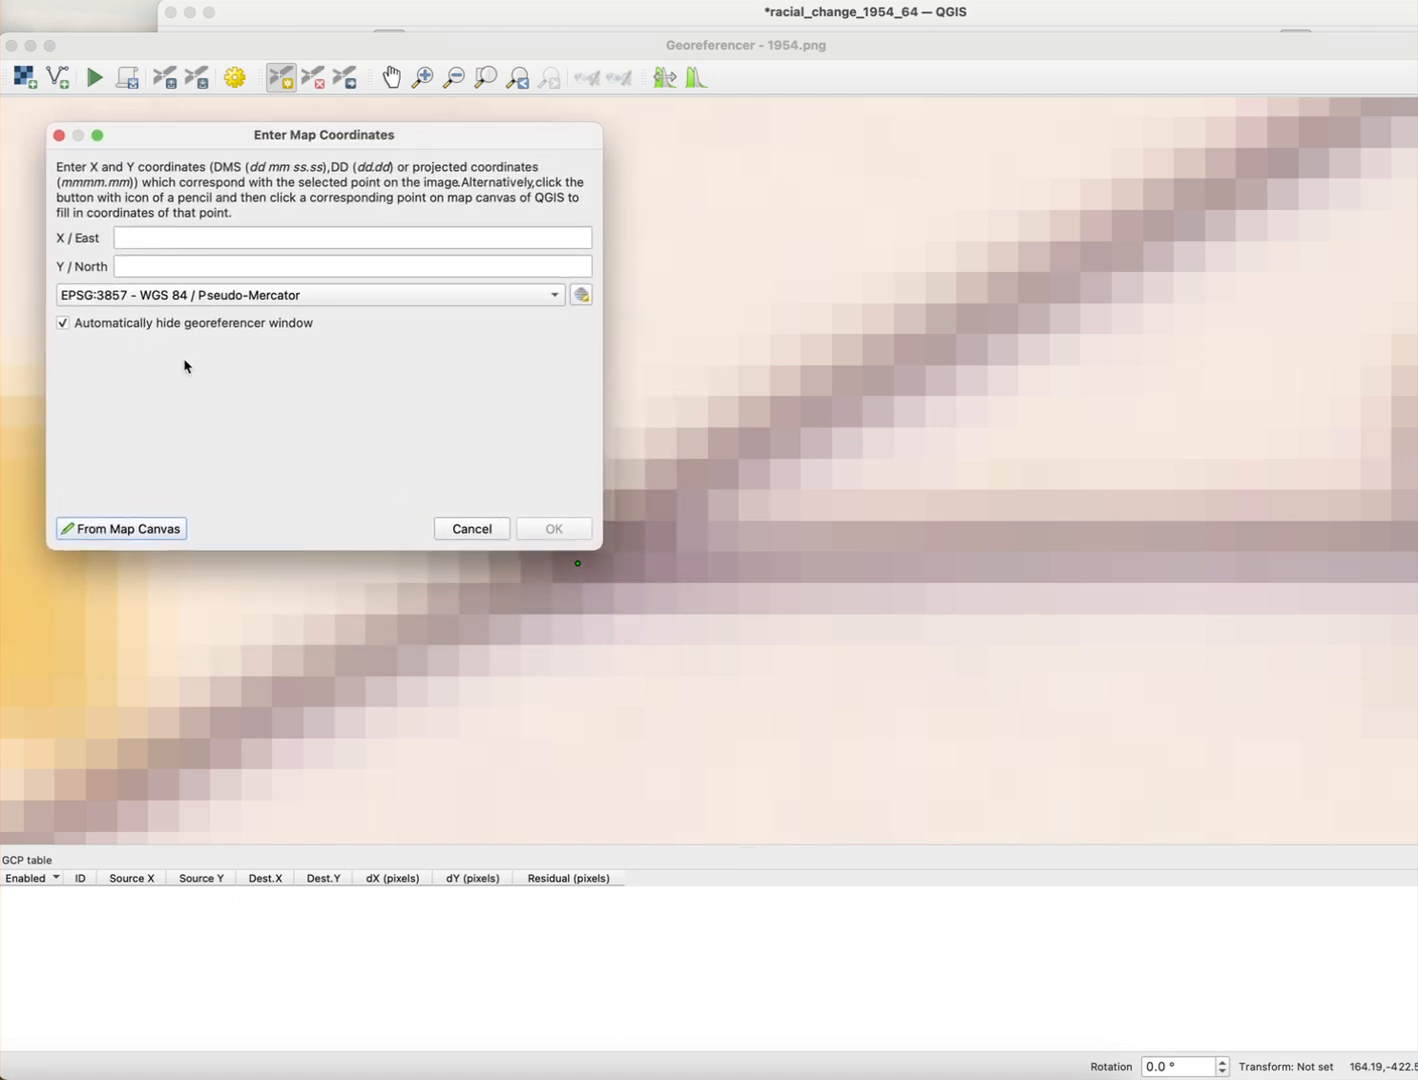
click(118, 529)
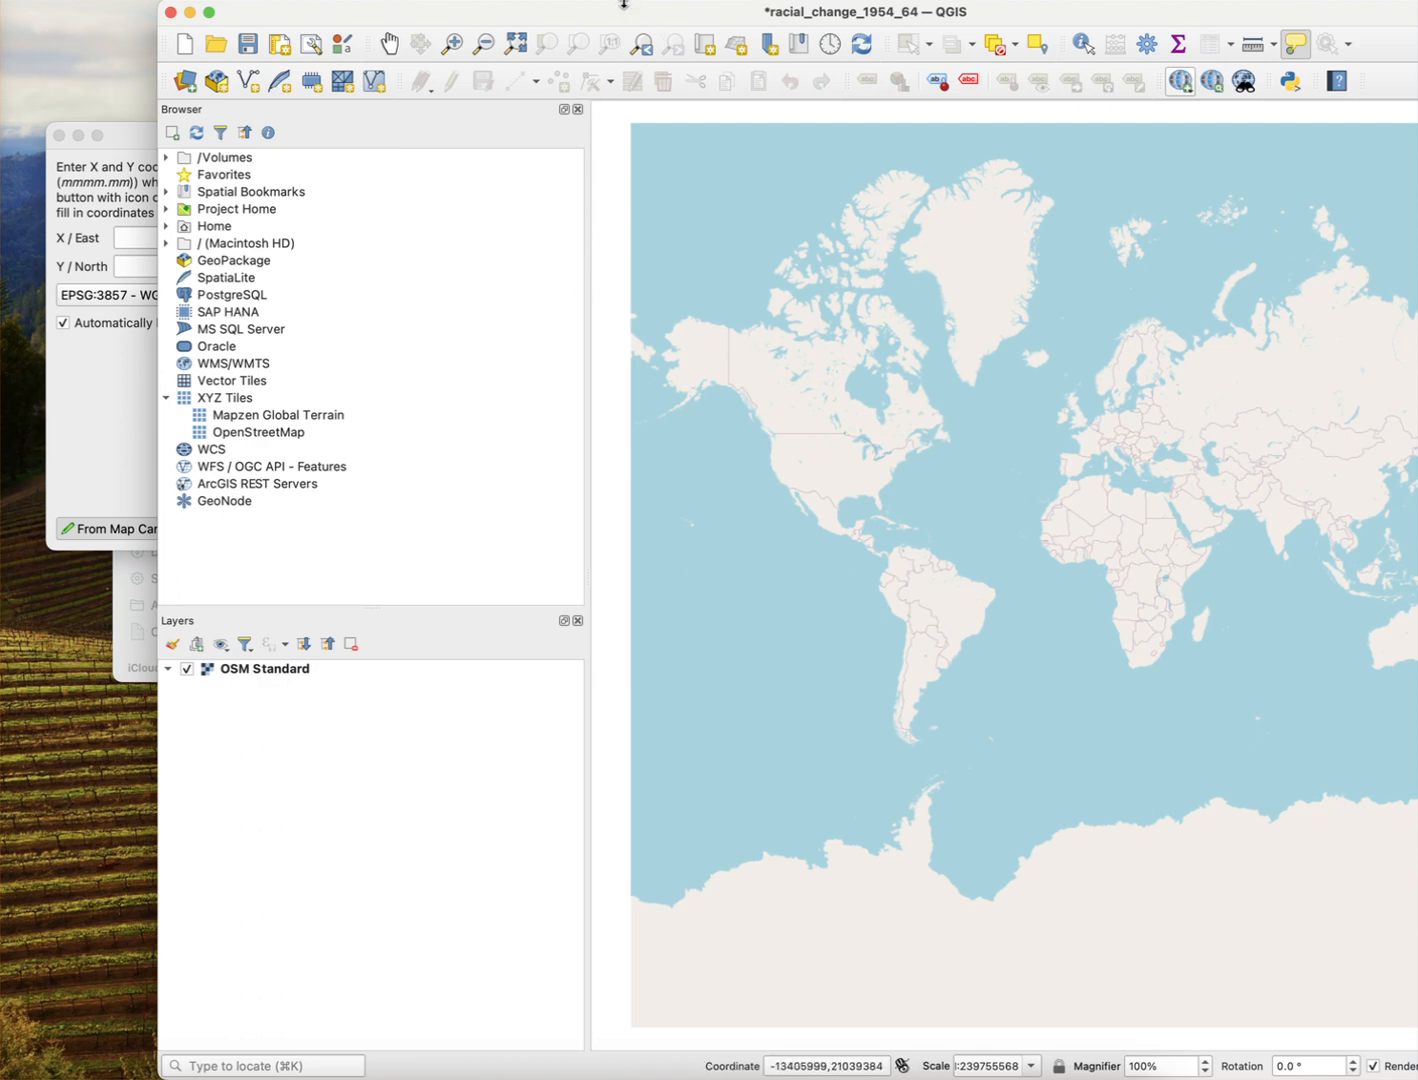
drag(627, 14, 478, 13)
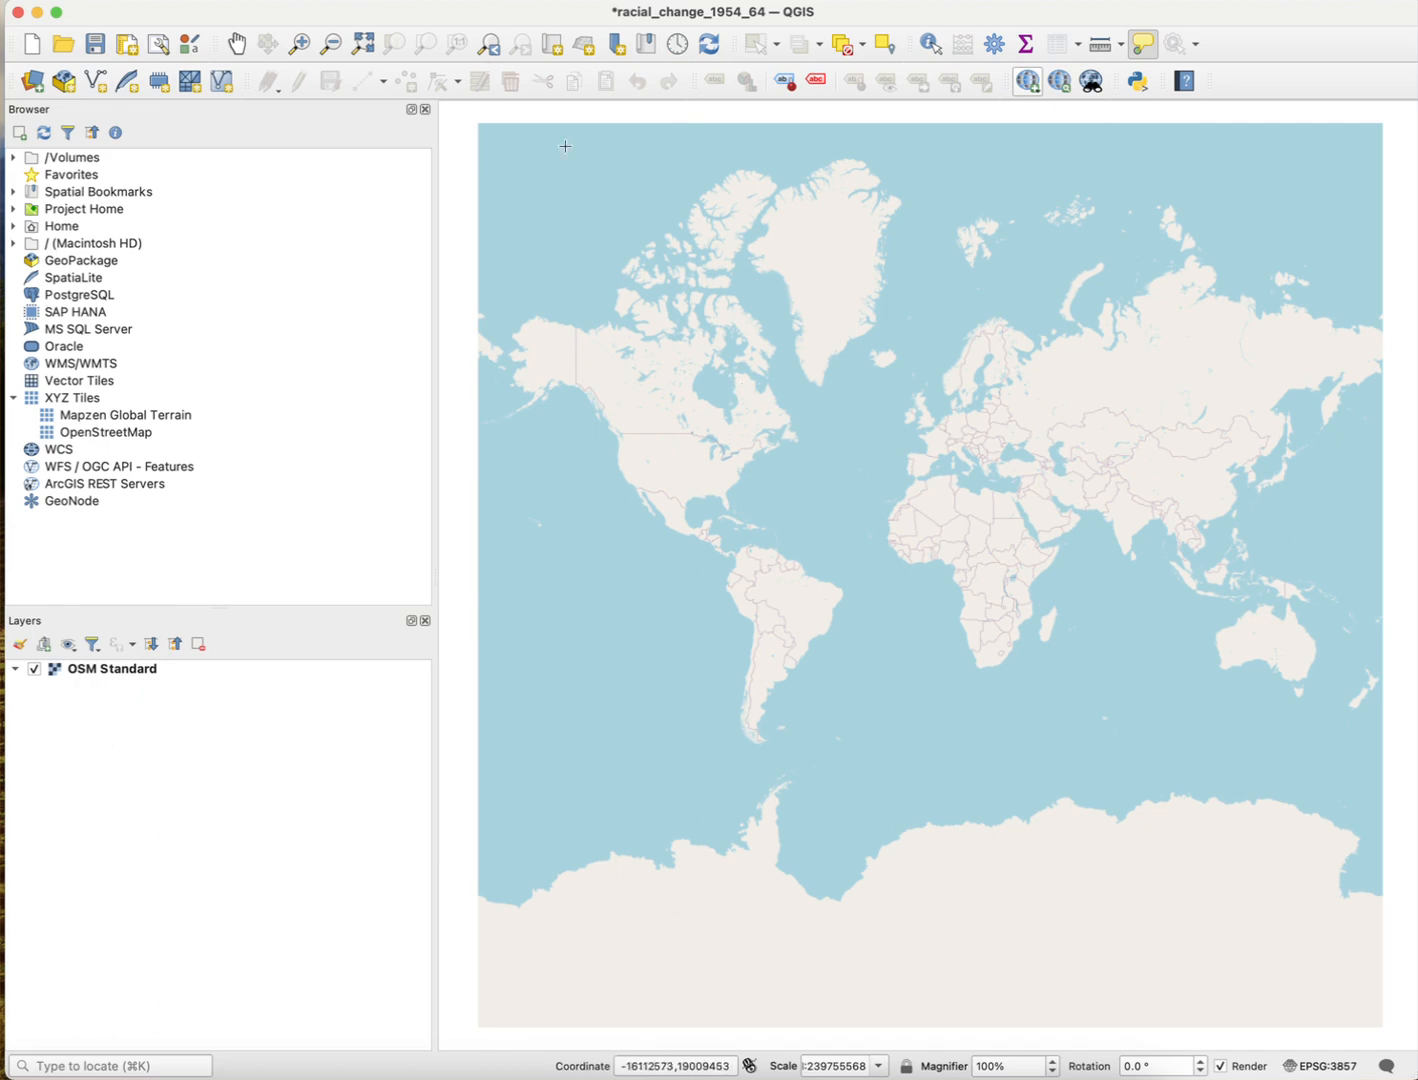
click(299, 44)
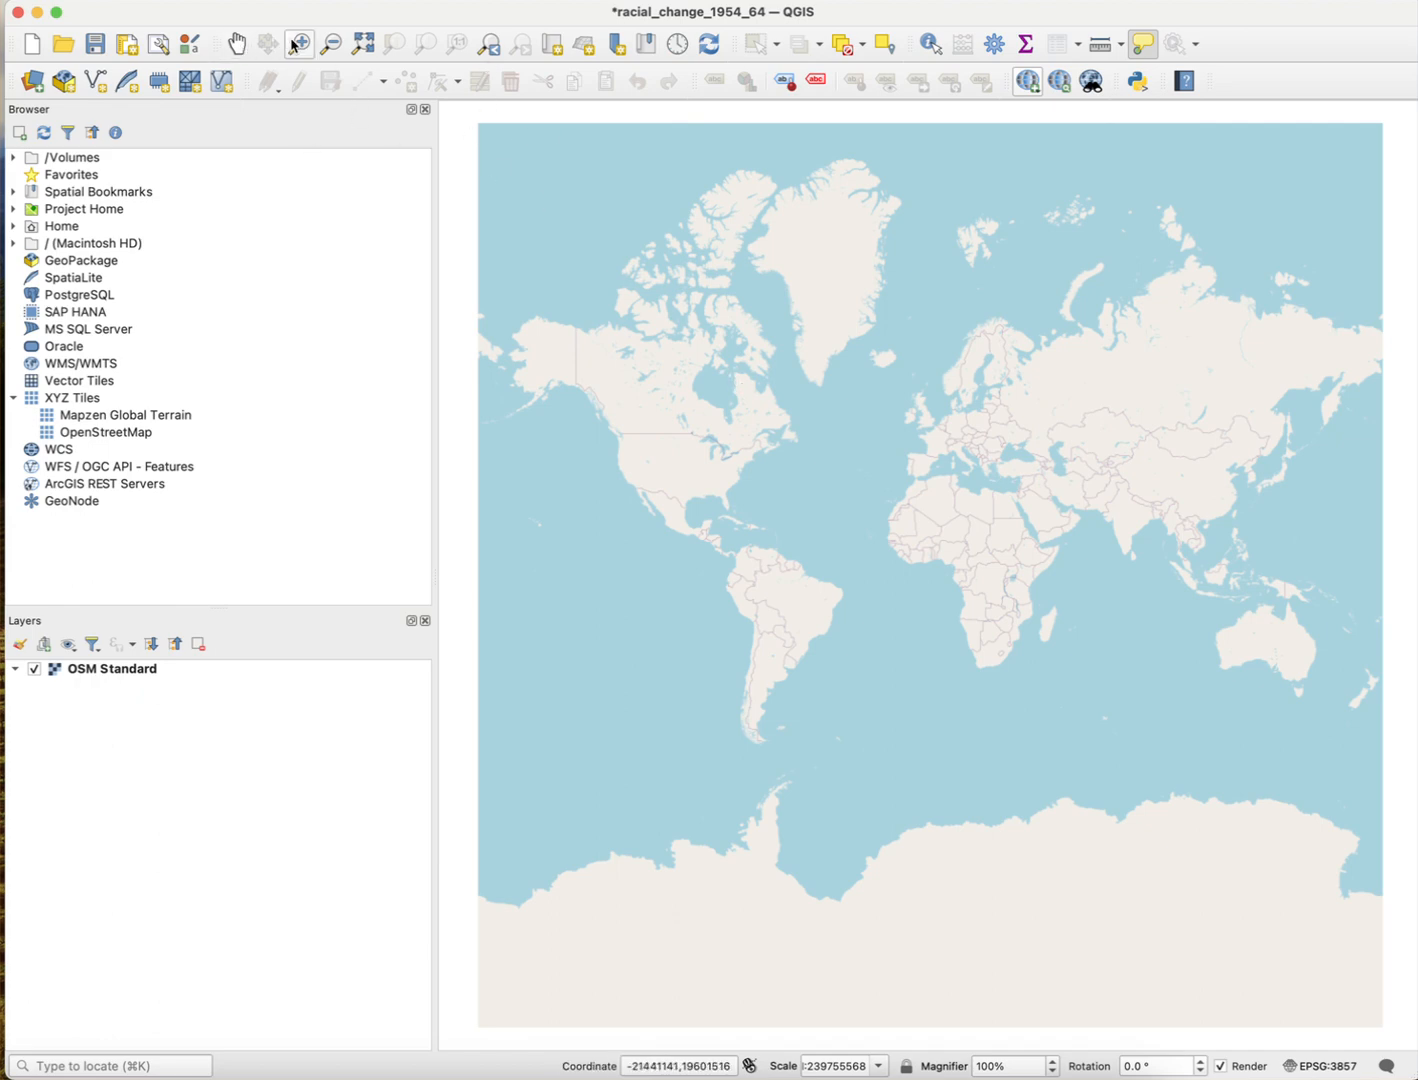
scroll(731, 484, up, 3)
scroll(592, 465, up, 5)
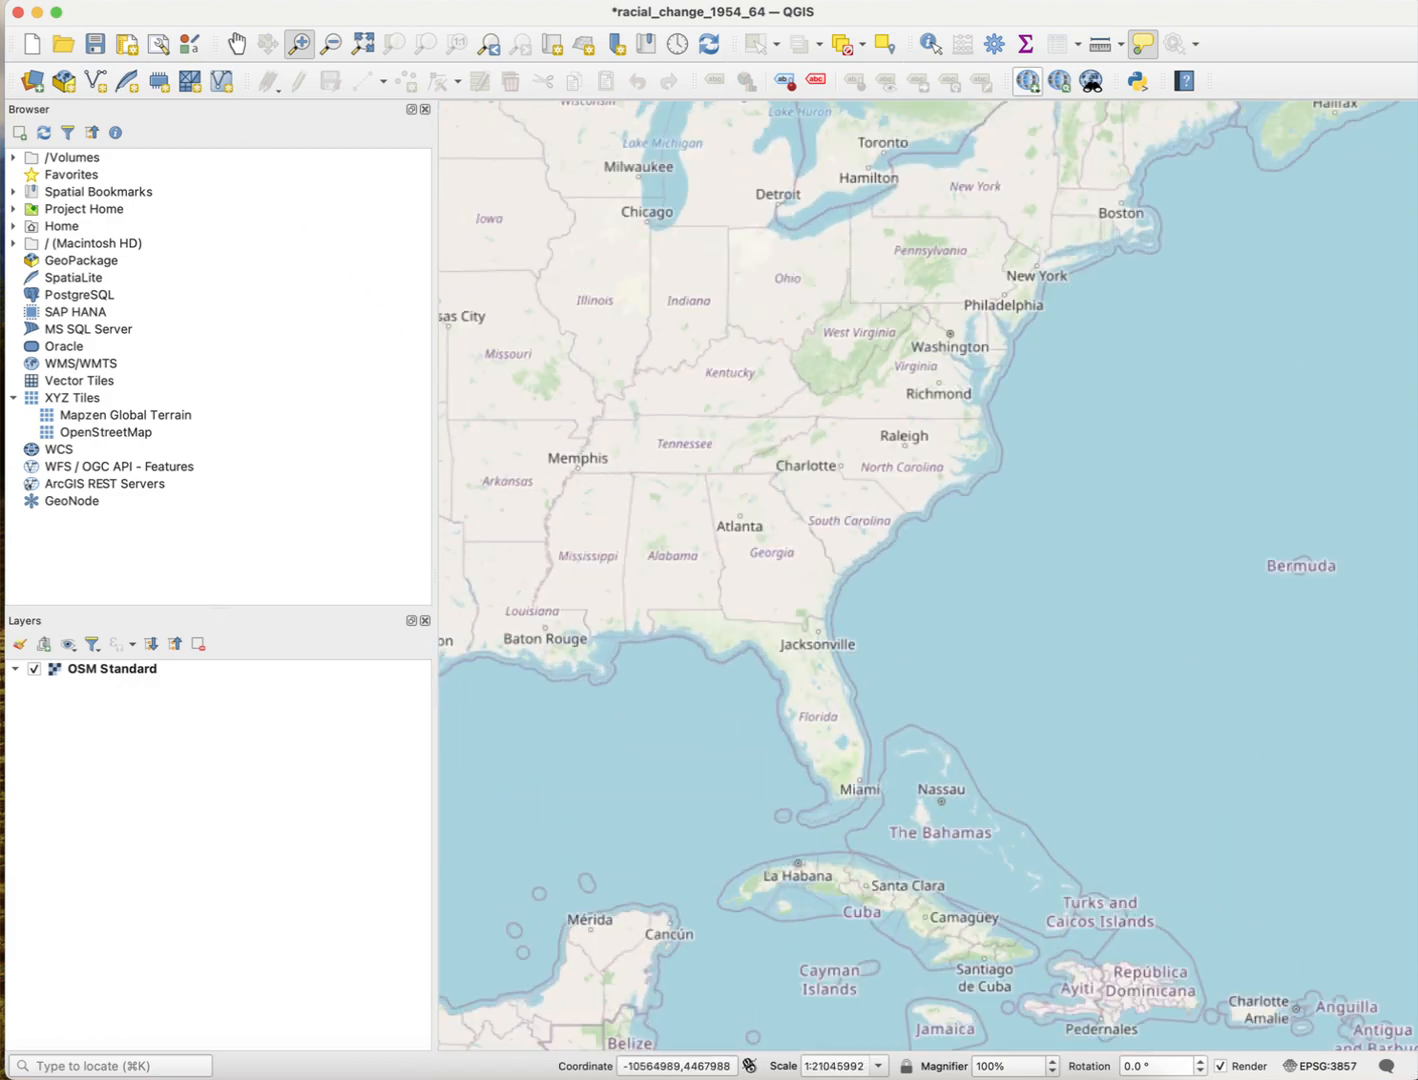
click(236, 44)
drag(500, 402, 690, 465)
scroll(652, 529, up, 2)
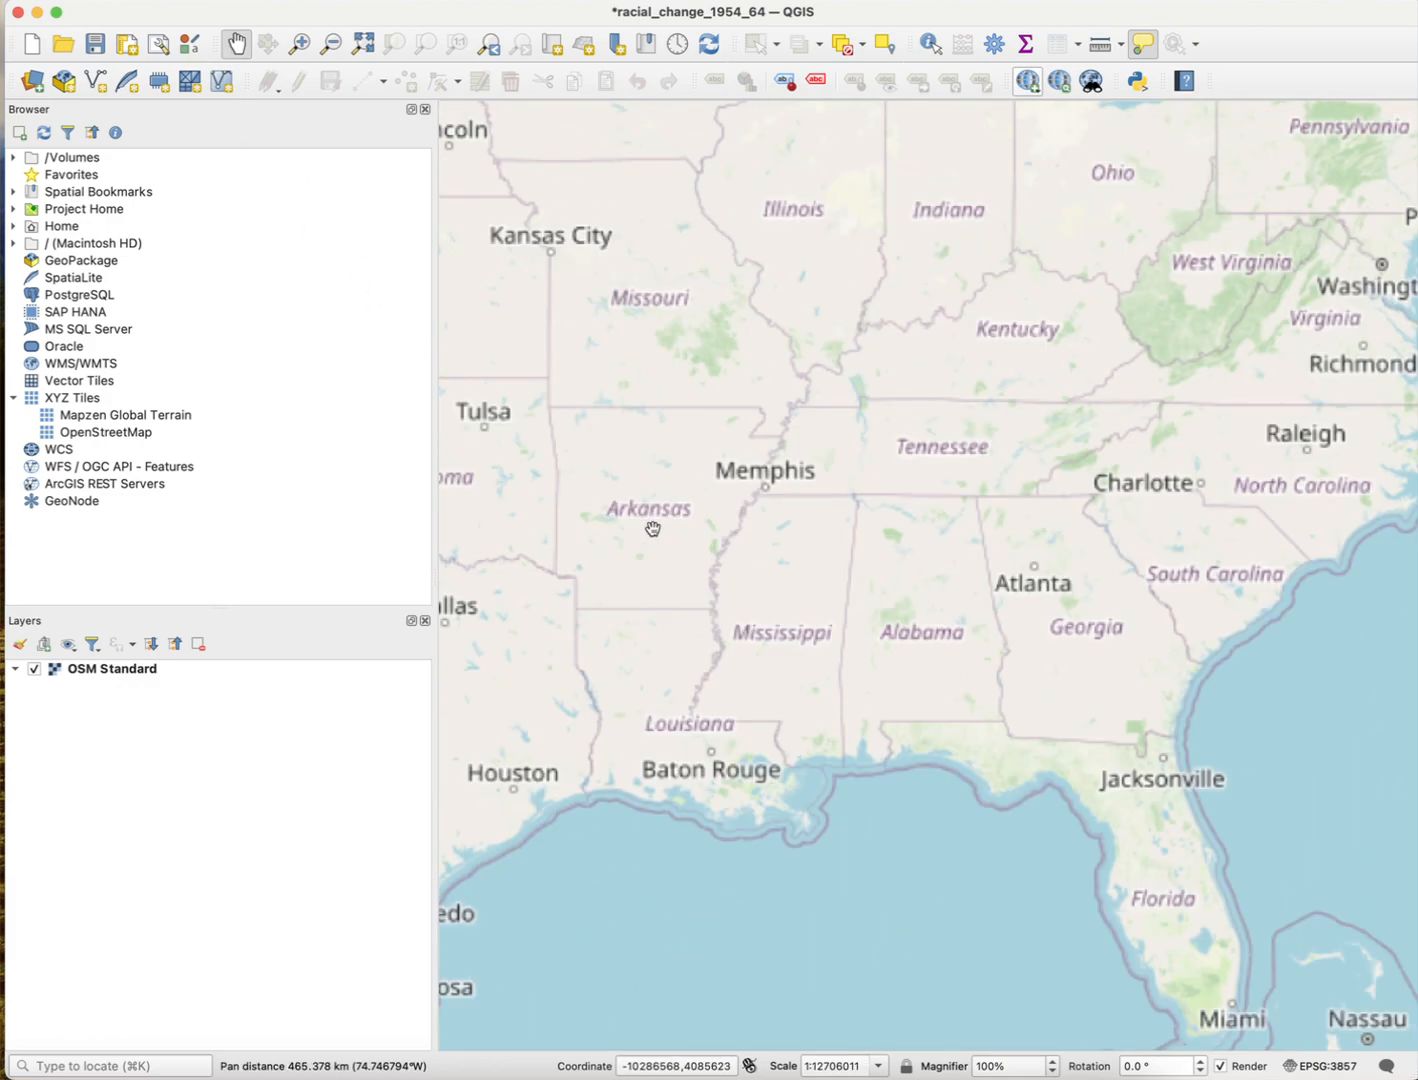
scroll(652, 529, up, 4)
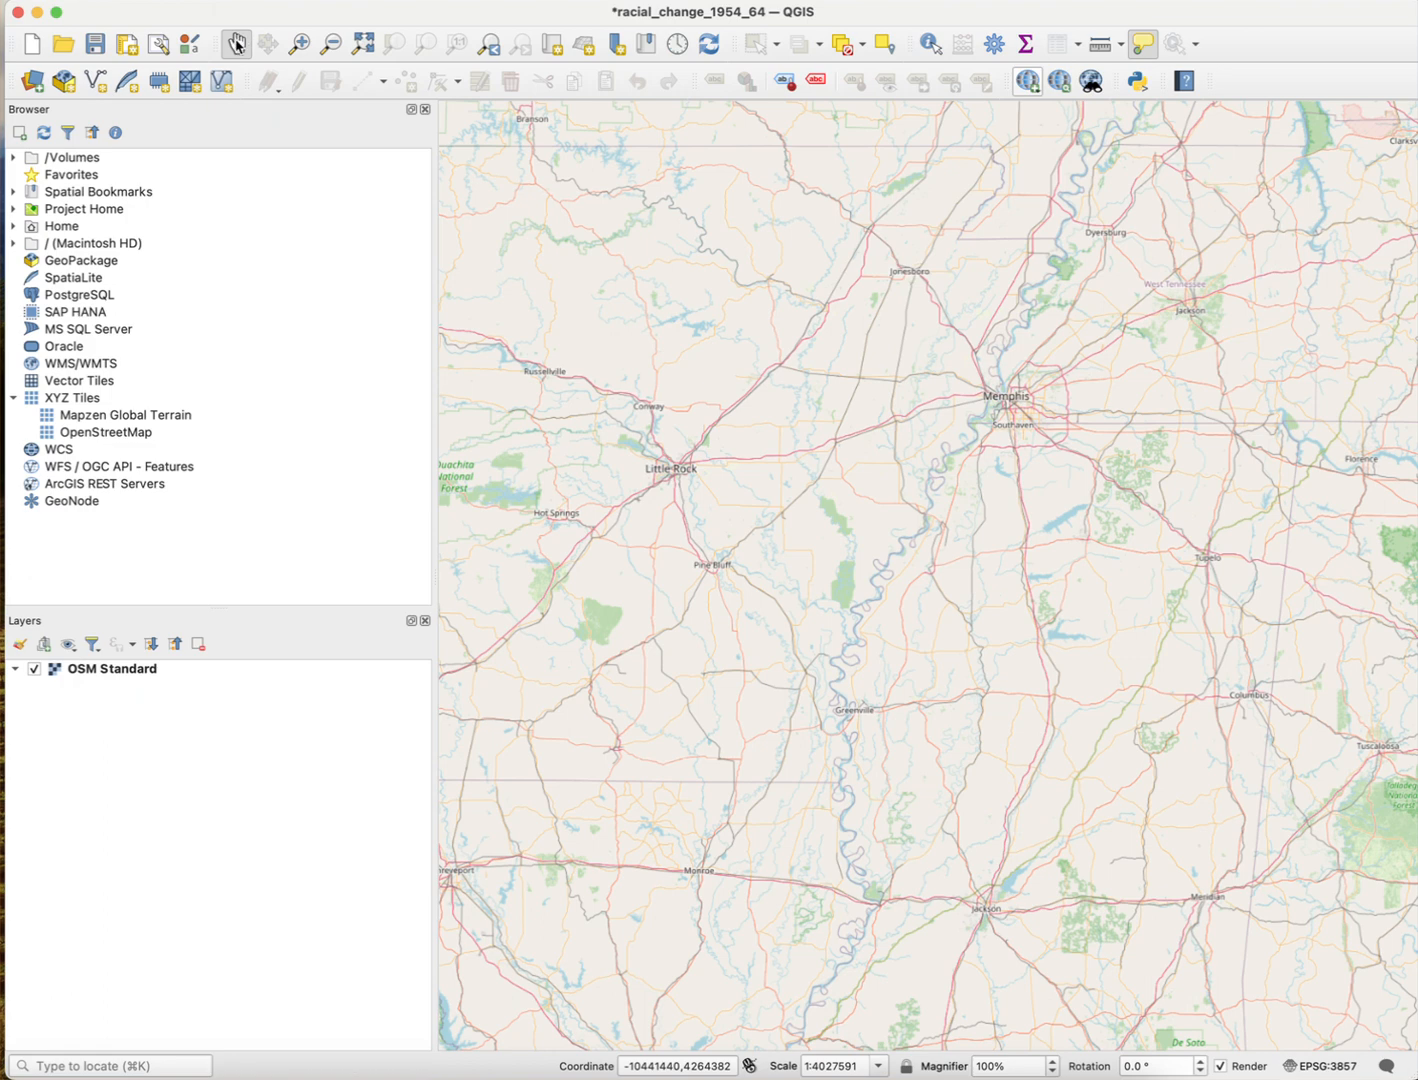
drag(714, 446, 768, 454)
click(299, 44)
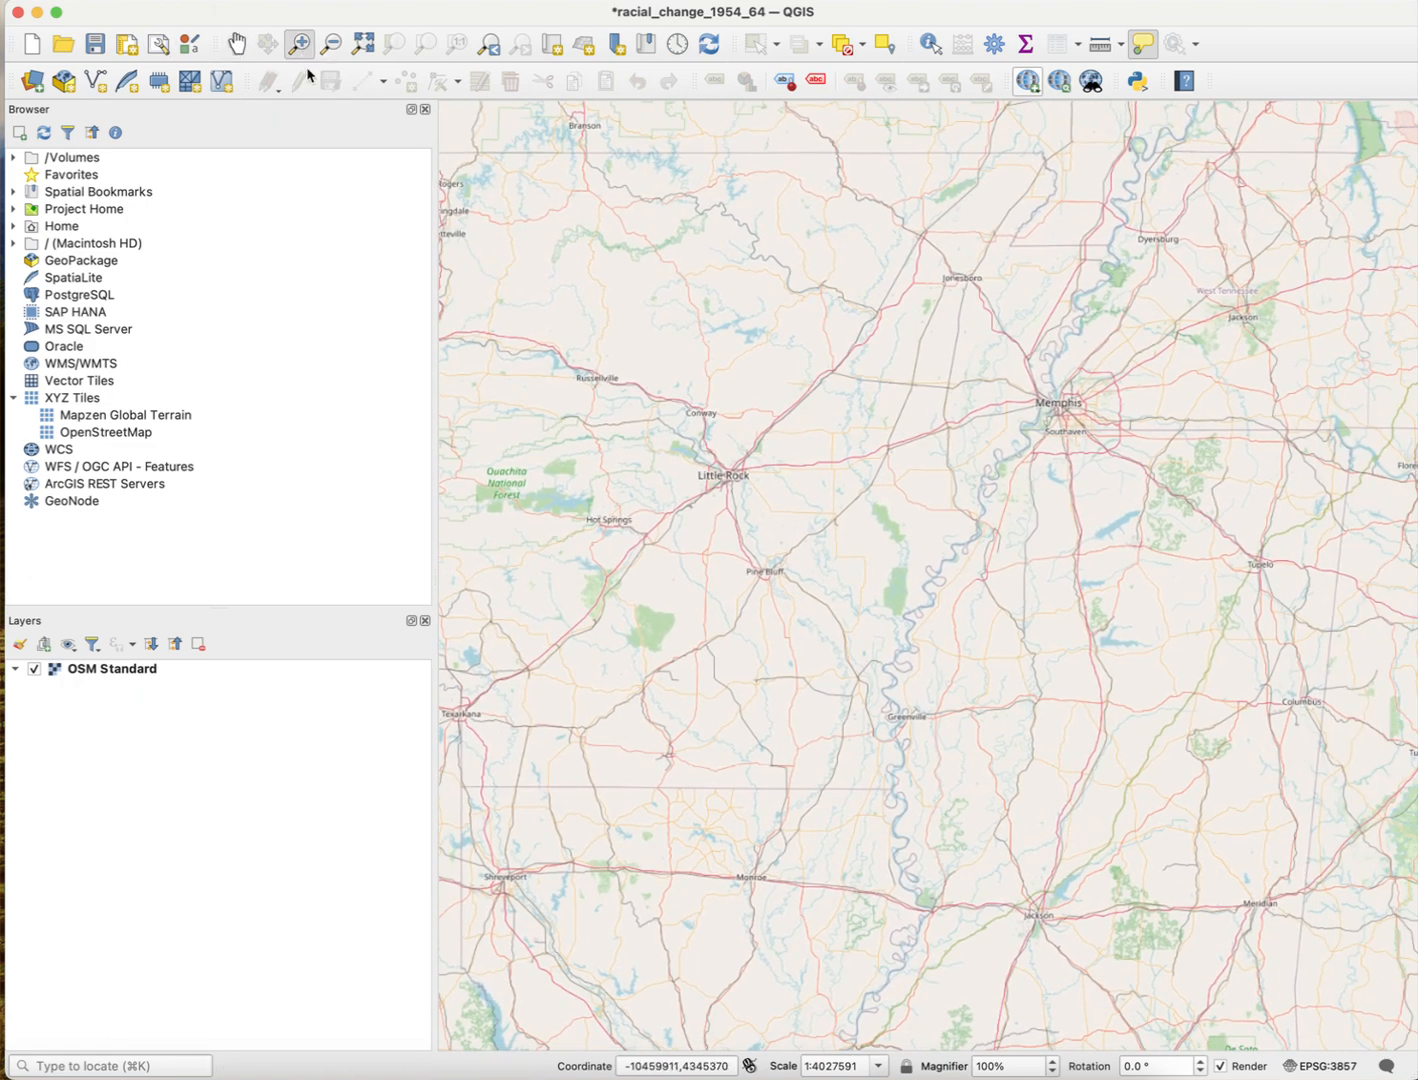
drag(686, 423, 782, 539)
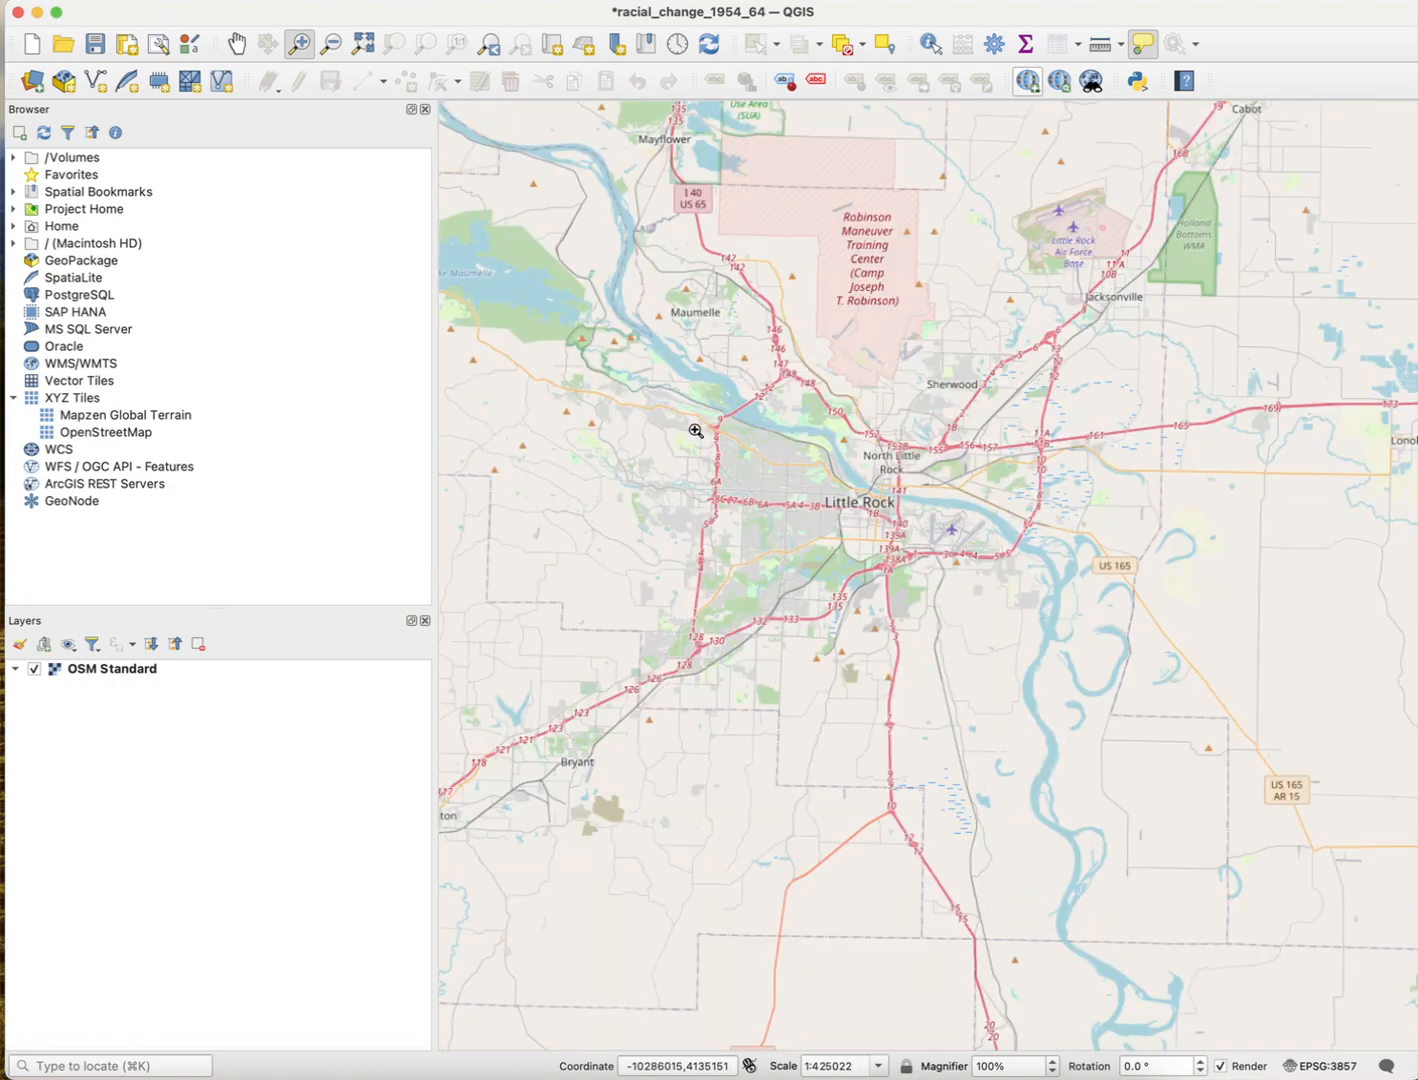
drag(669, 385, 1040, 725)
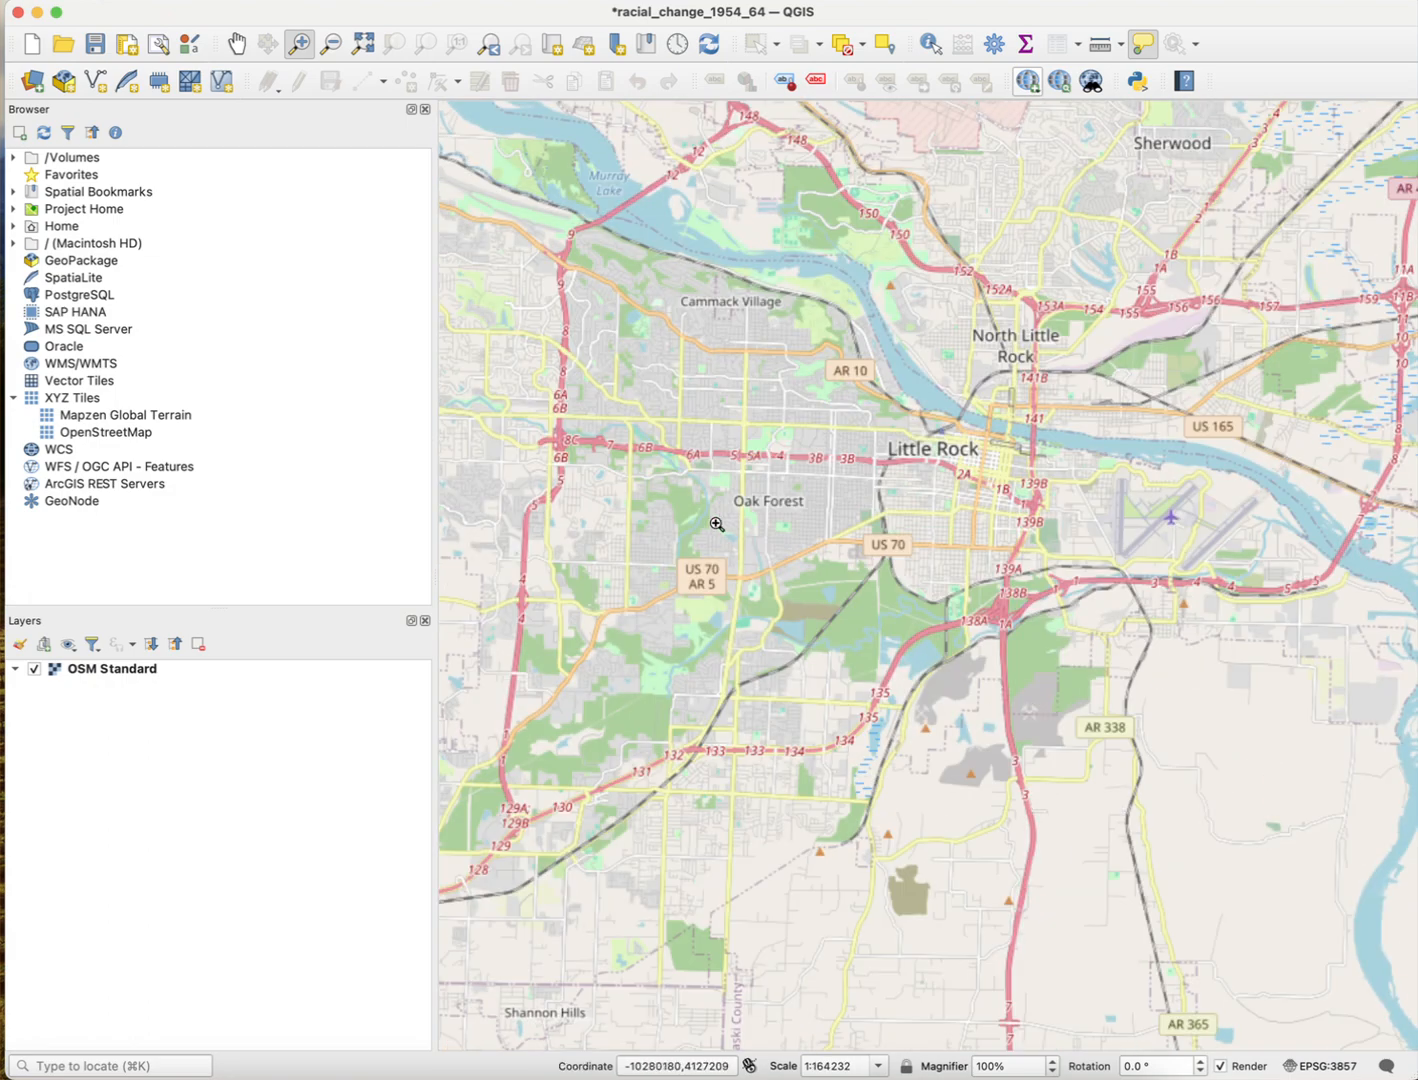
drag(710, 404, 1004, 618)
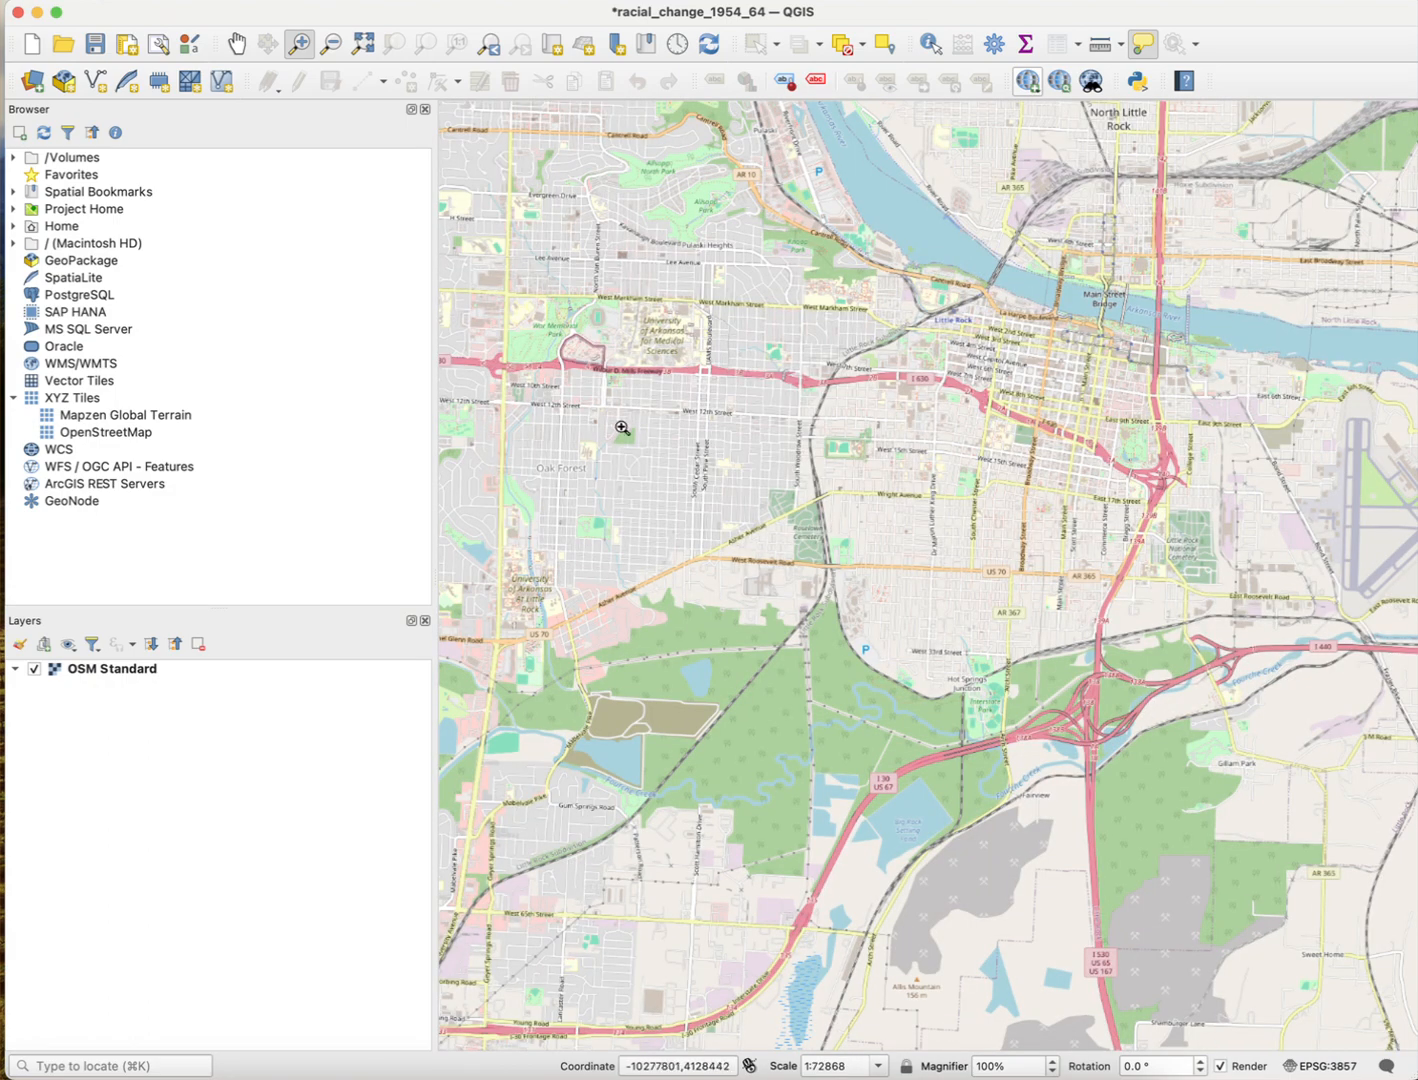
drag(618, 443, 824, 642)
drag(734, 583, 960, 718)
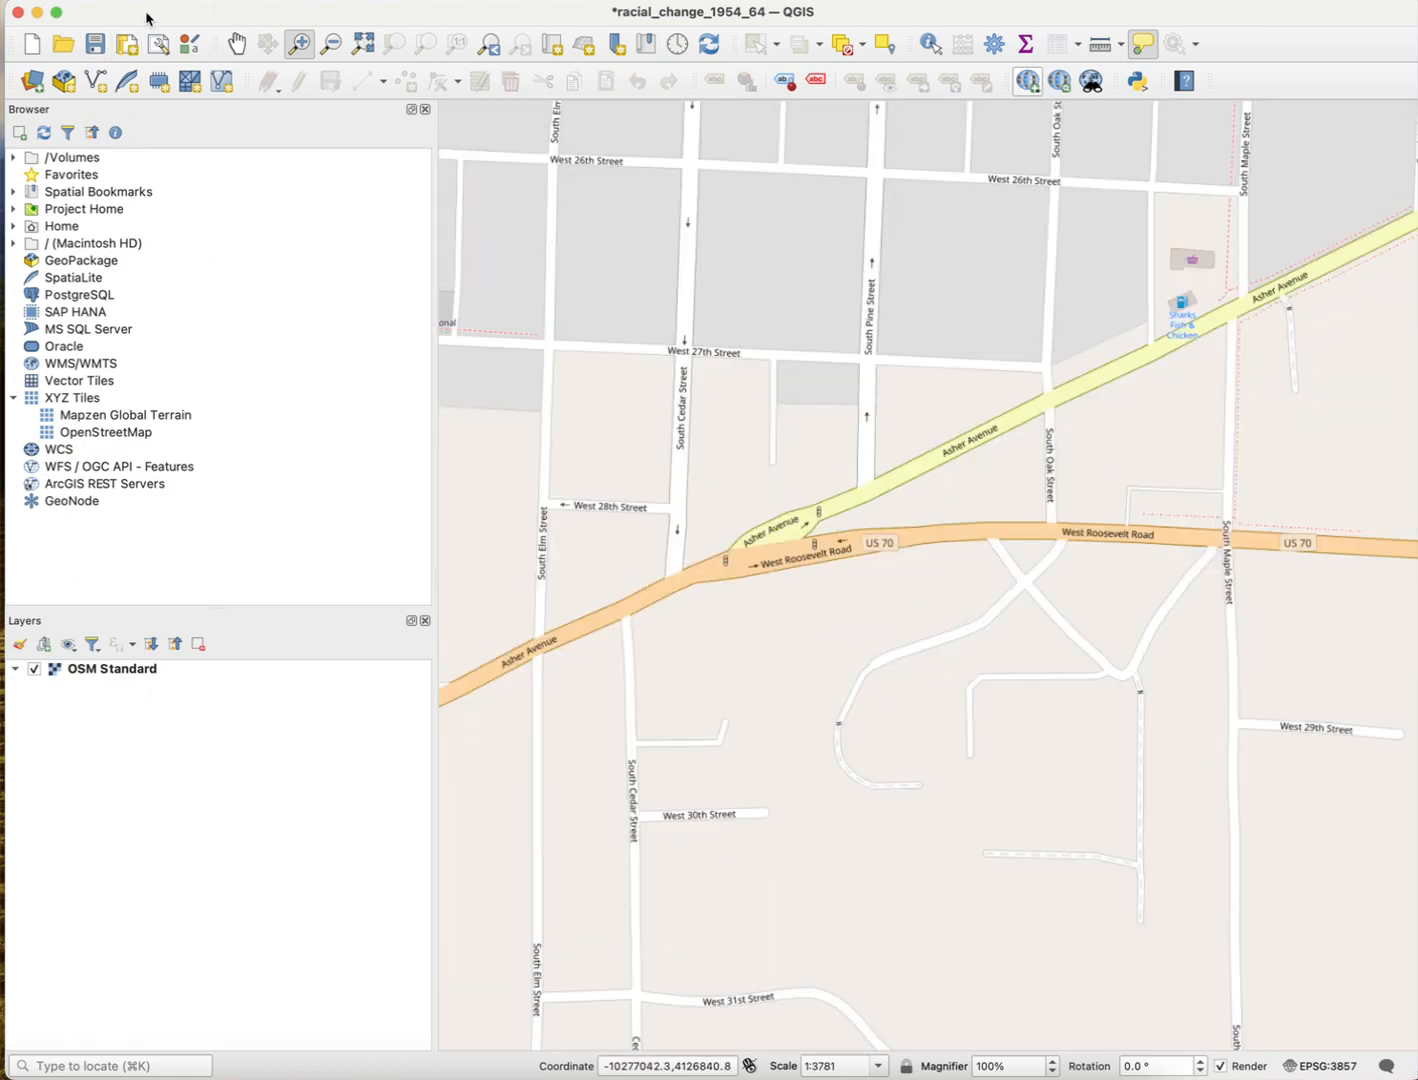
- Take the control point's coordinates from the Asher Avenue and West Roosevelt Road junction on the map canvas and add the point in EPSG:3857
drag(149, 19, 269, 18)
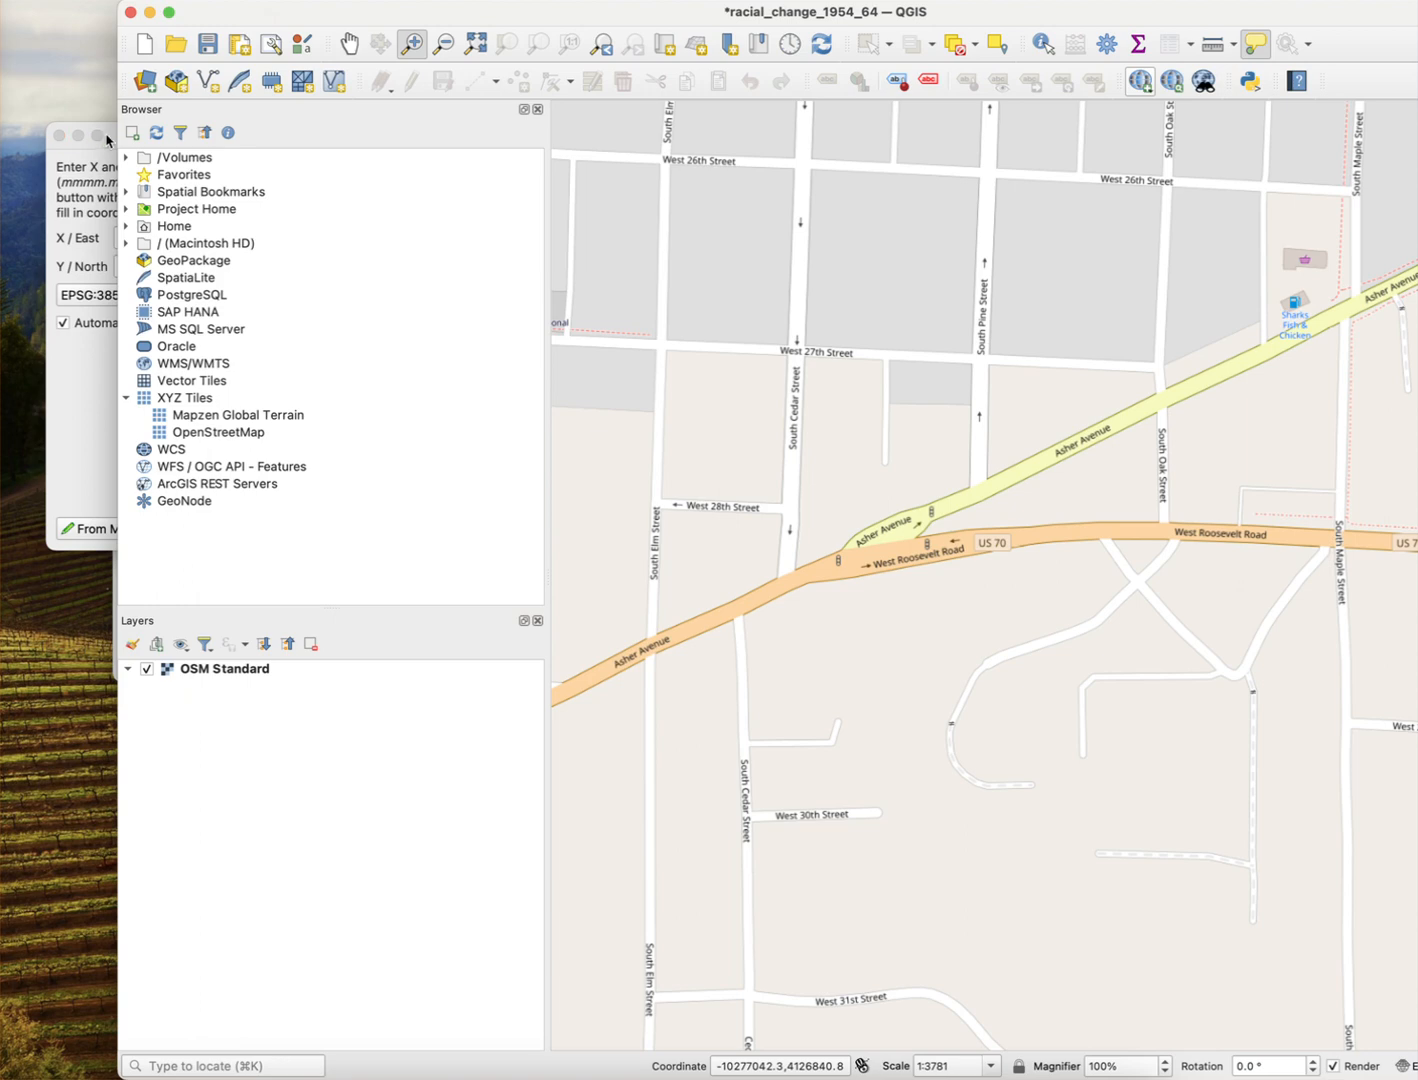
click(108, 140)
drag(164, 131, 124, 28)
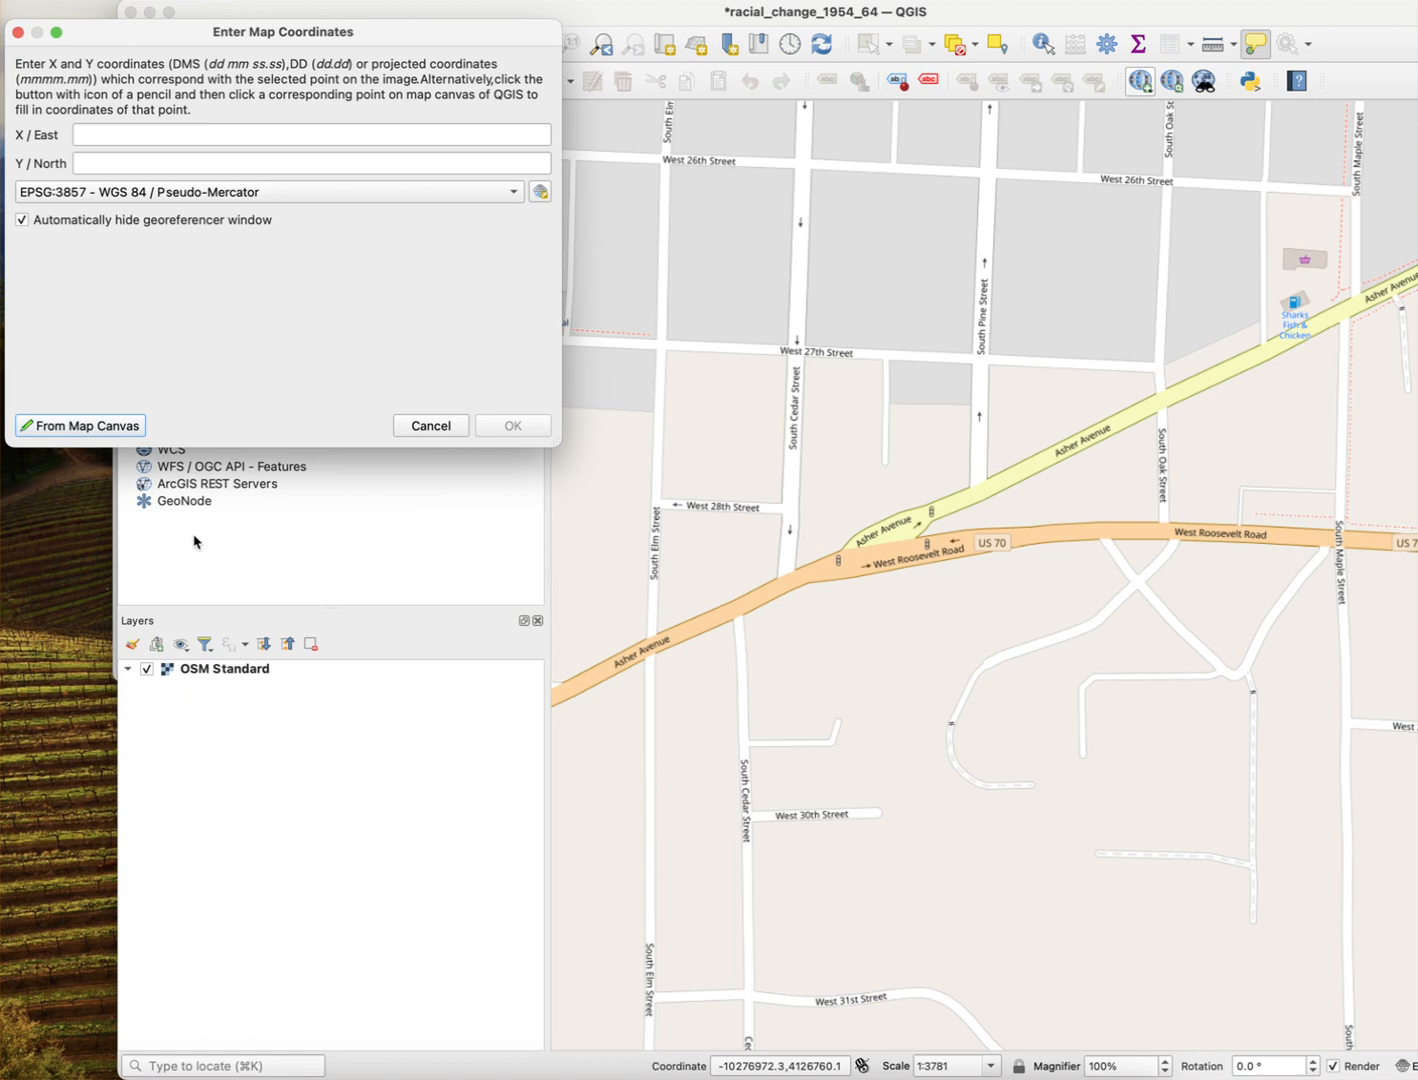
click(54, 430)
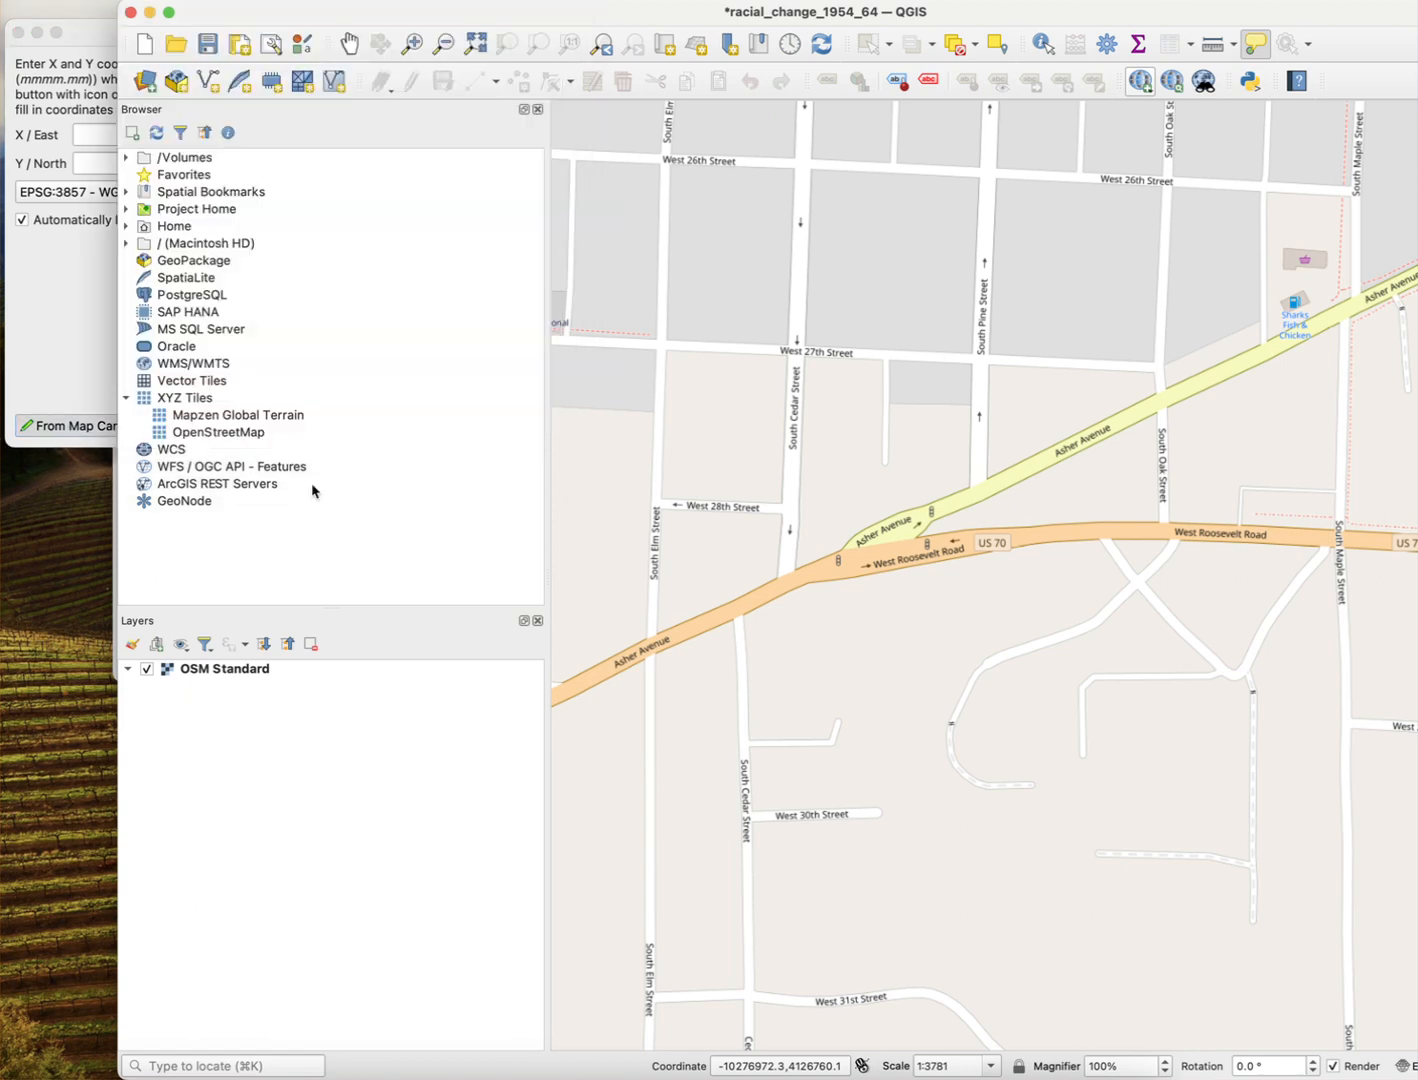
click(875, 551)
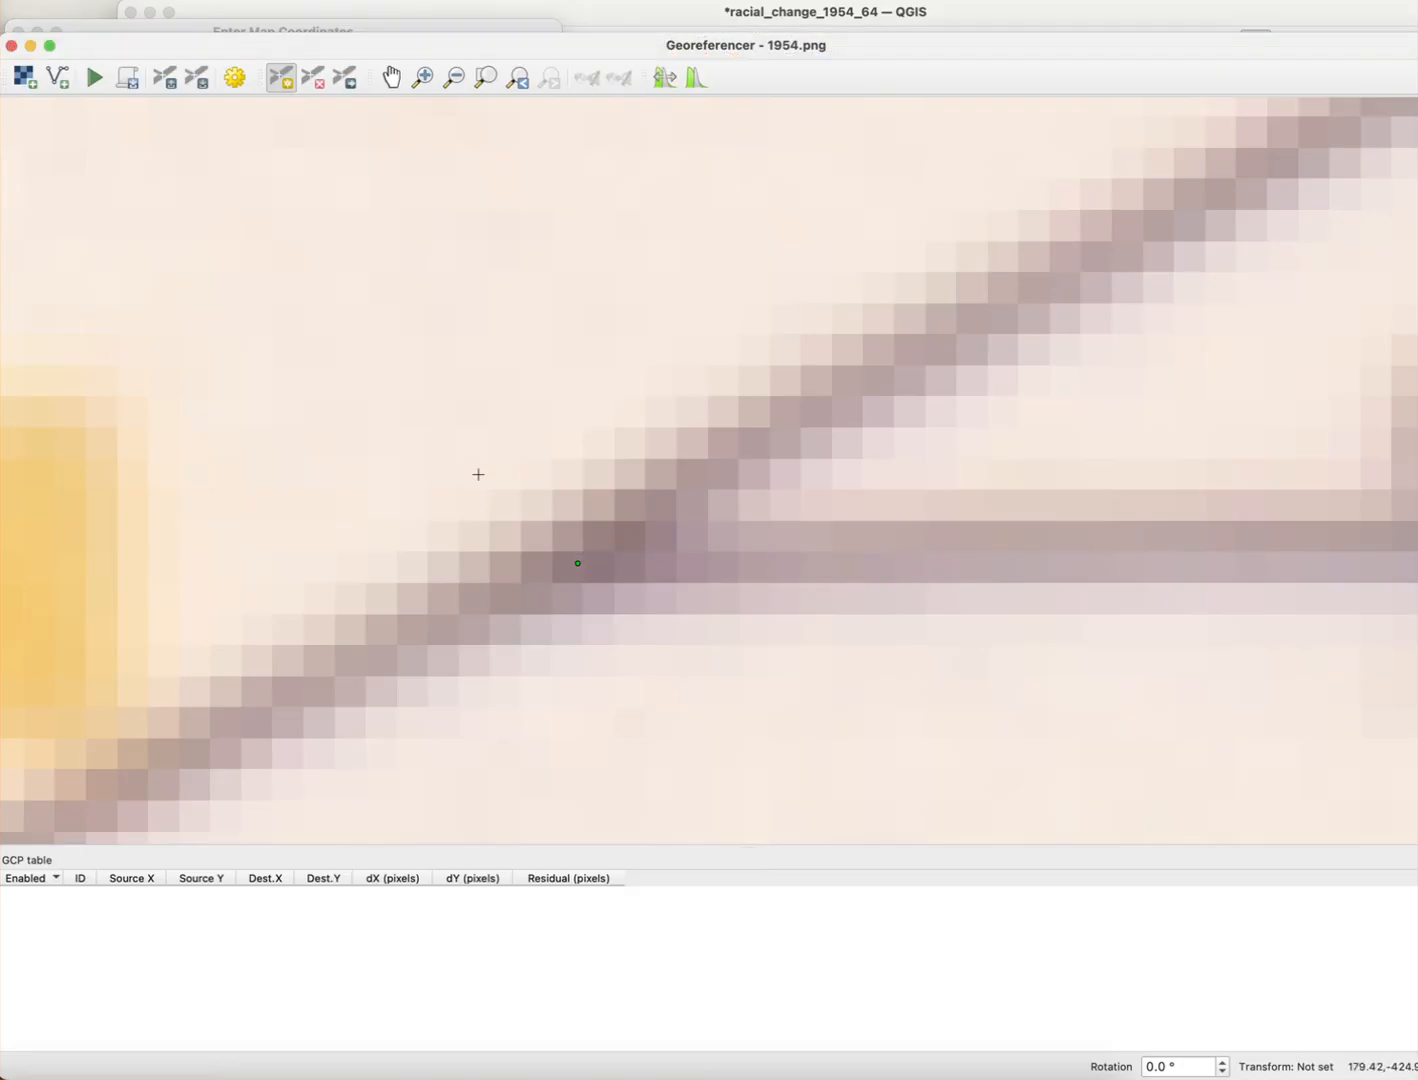
mouse_move(137, 53)
mouse_down()
mouse_move(178, 53)
mouse_move(153, 65)
mouse_up()
click(110, 32)
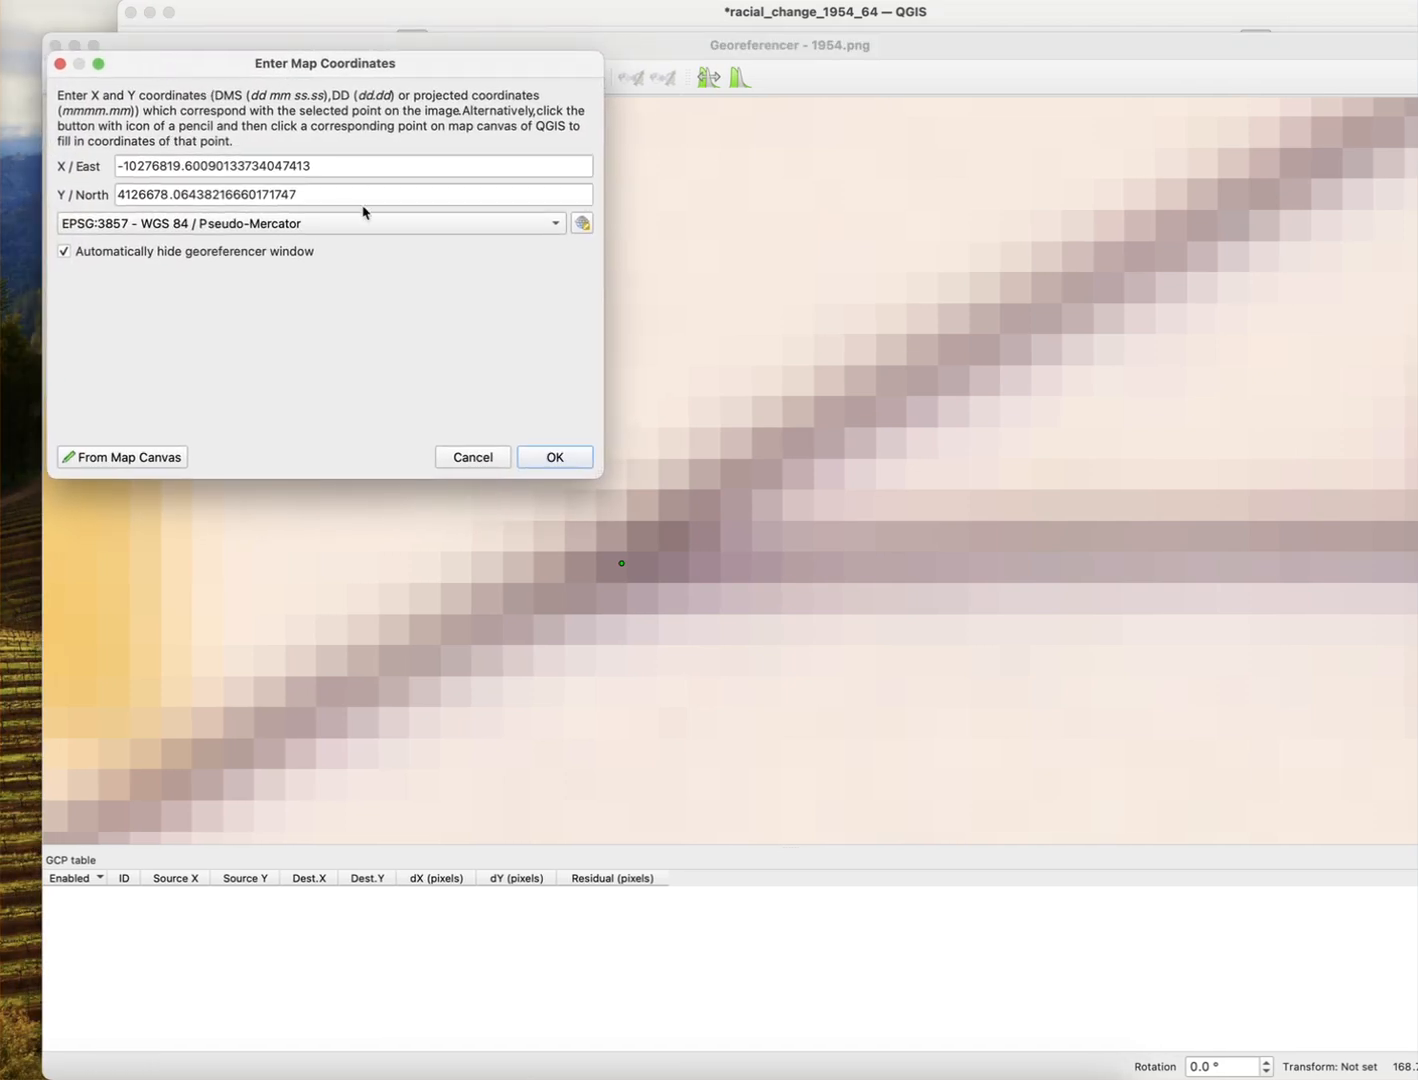
click(553, 458)
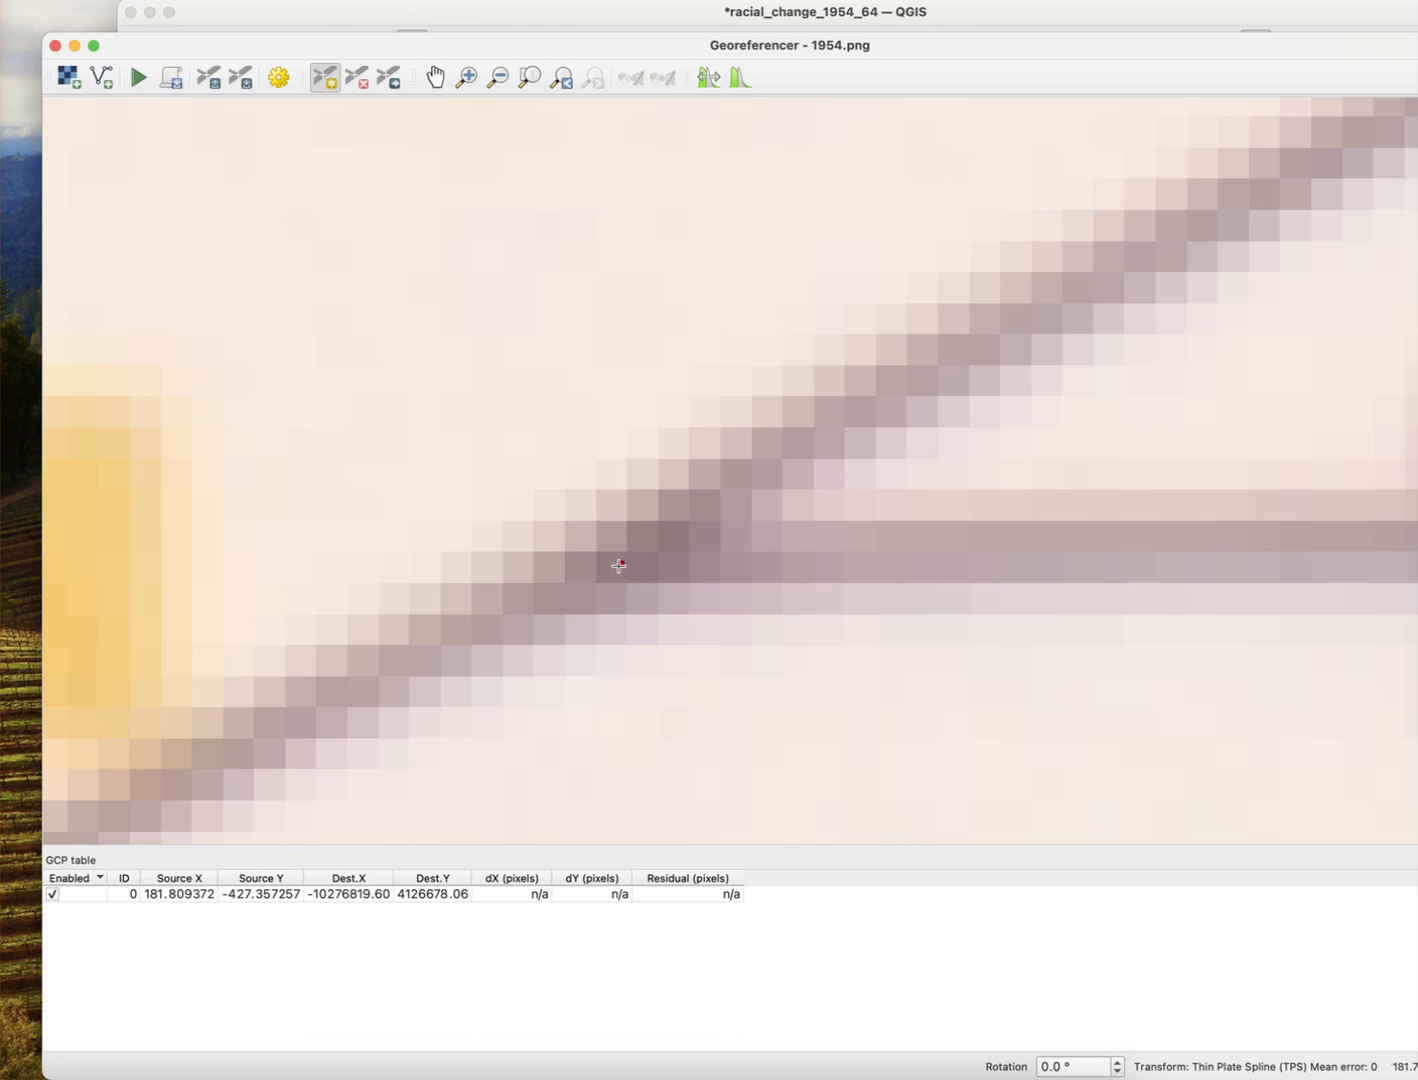
- Move the Georeferencer window aside to check the new control point on the basemap, and bring it back
drag(551, 62, 491, 791)
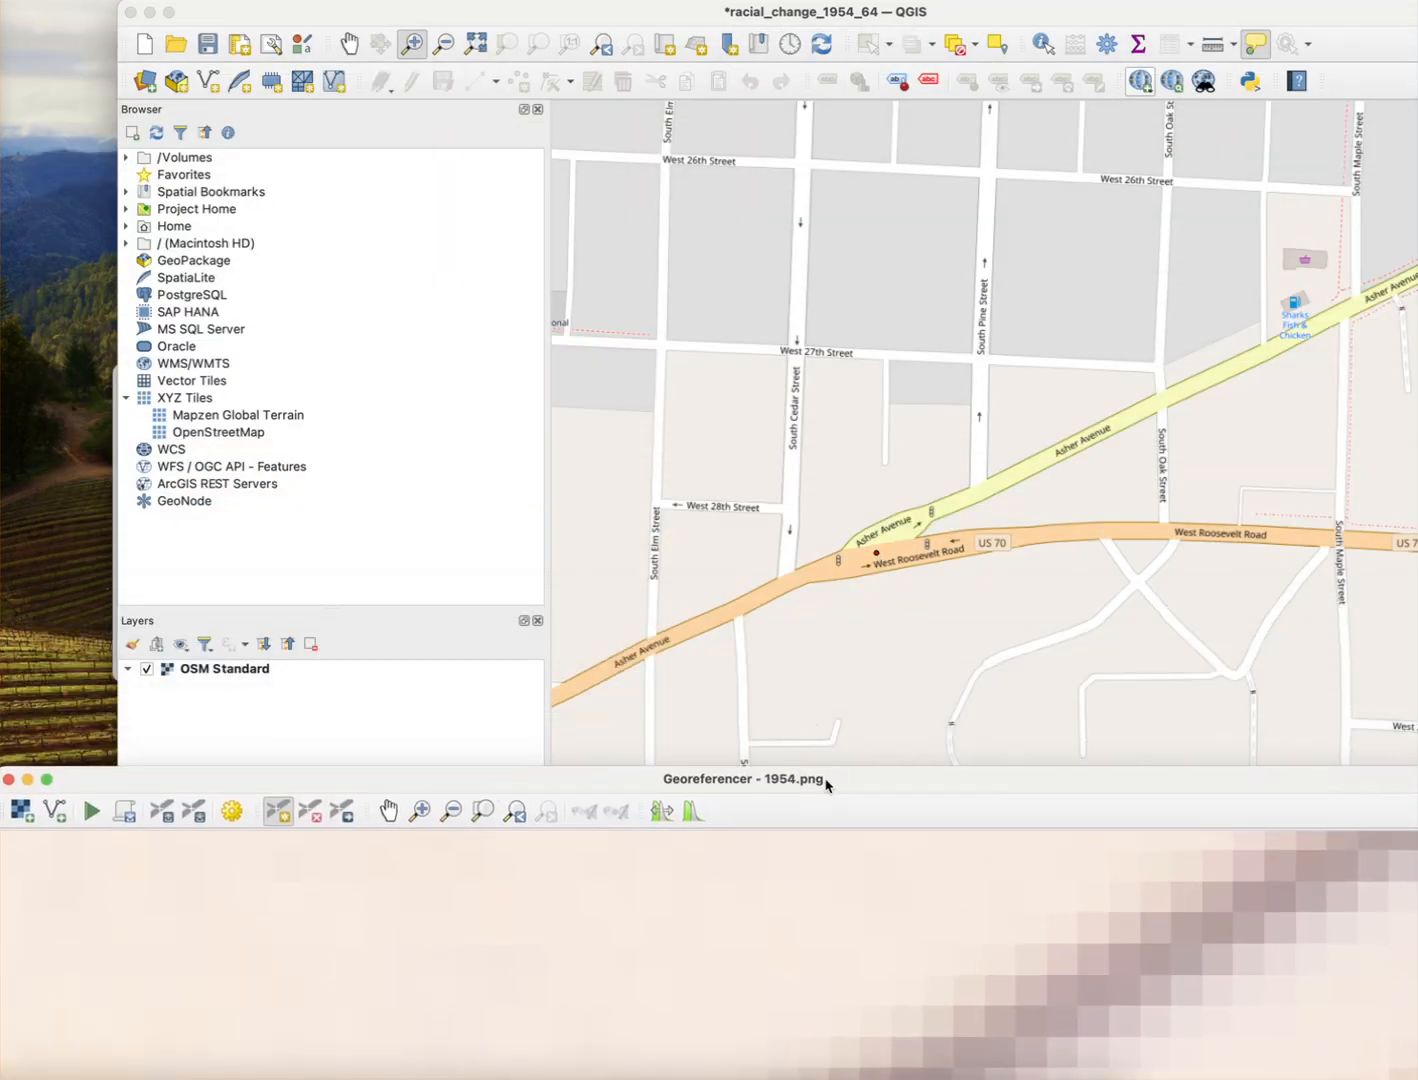
drag(826, 785, 806, 141)
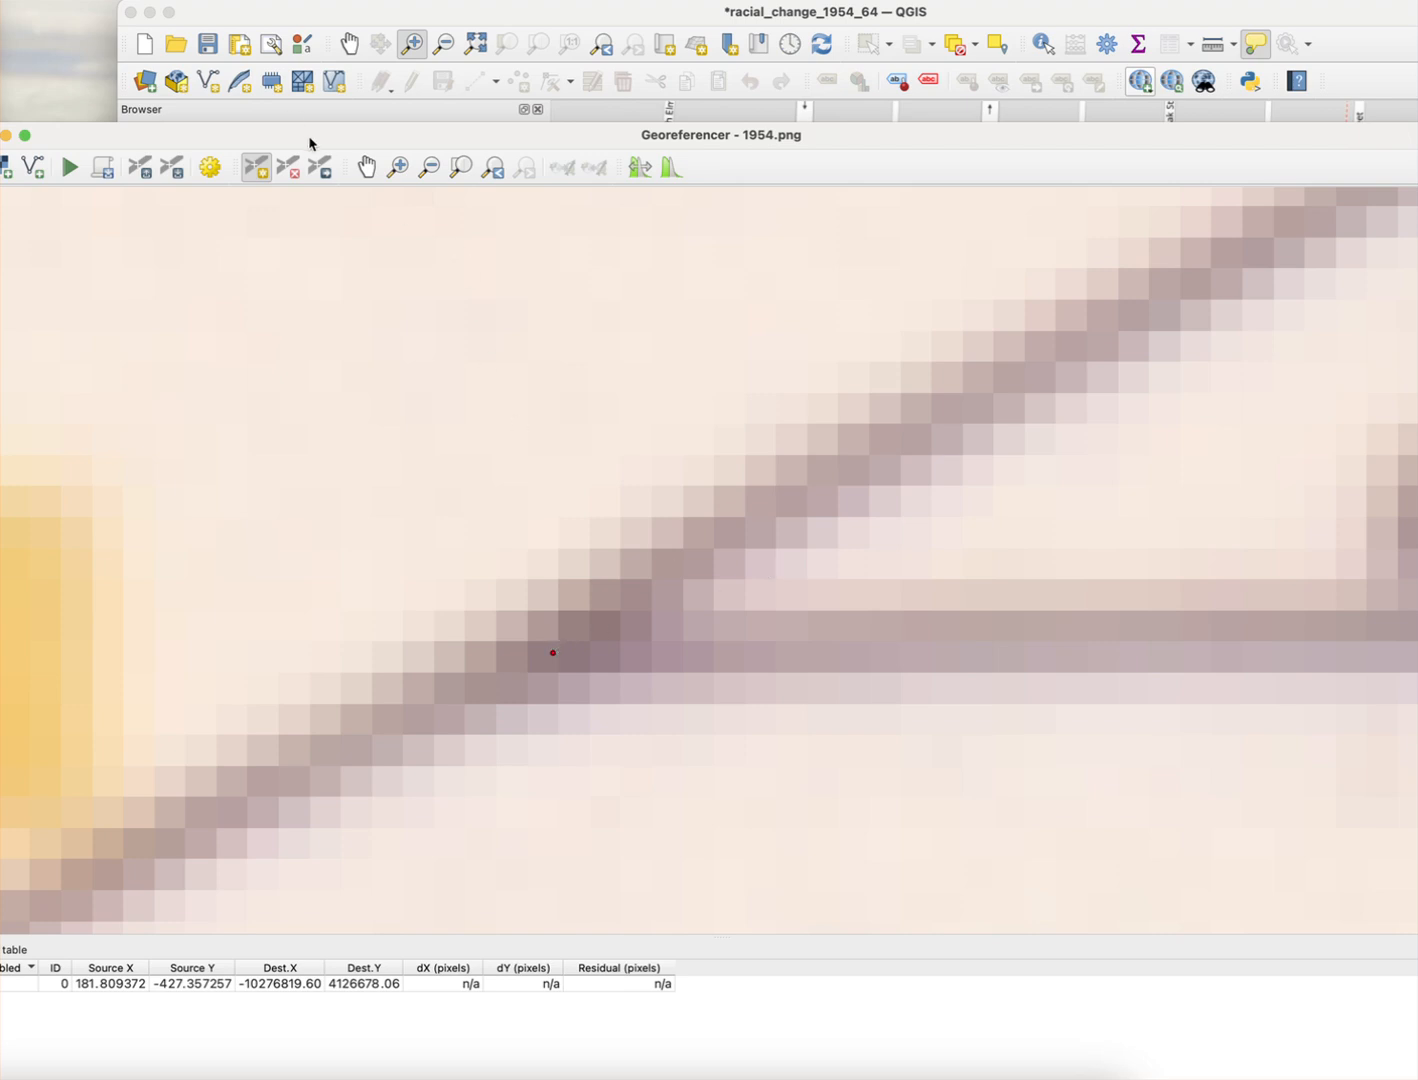
drag(310, 137, 358, 30)
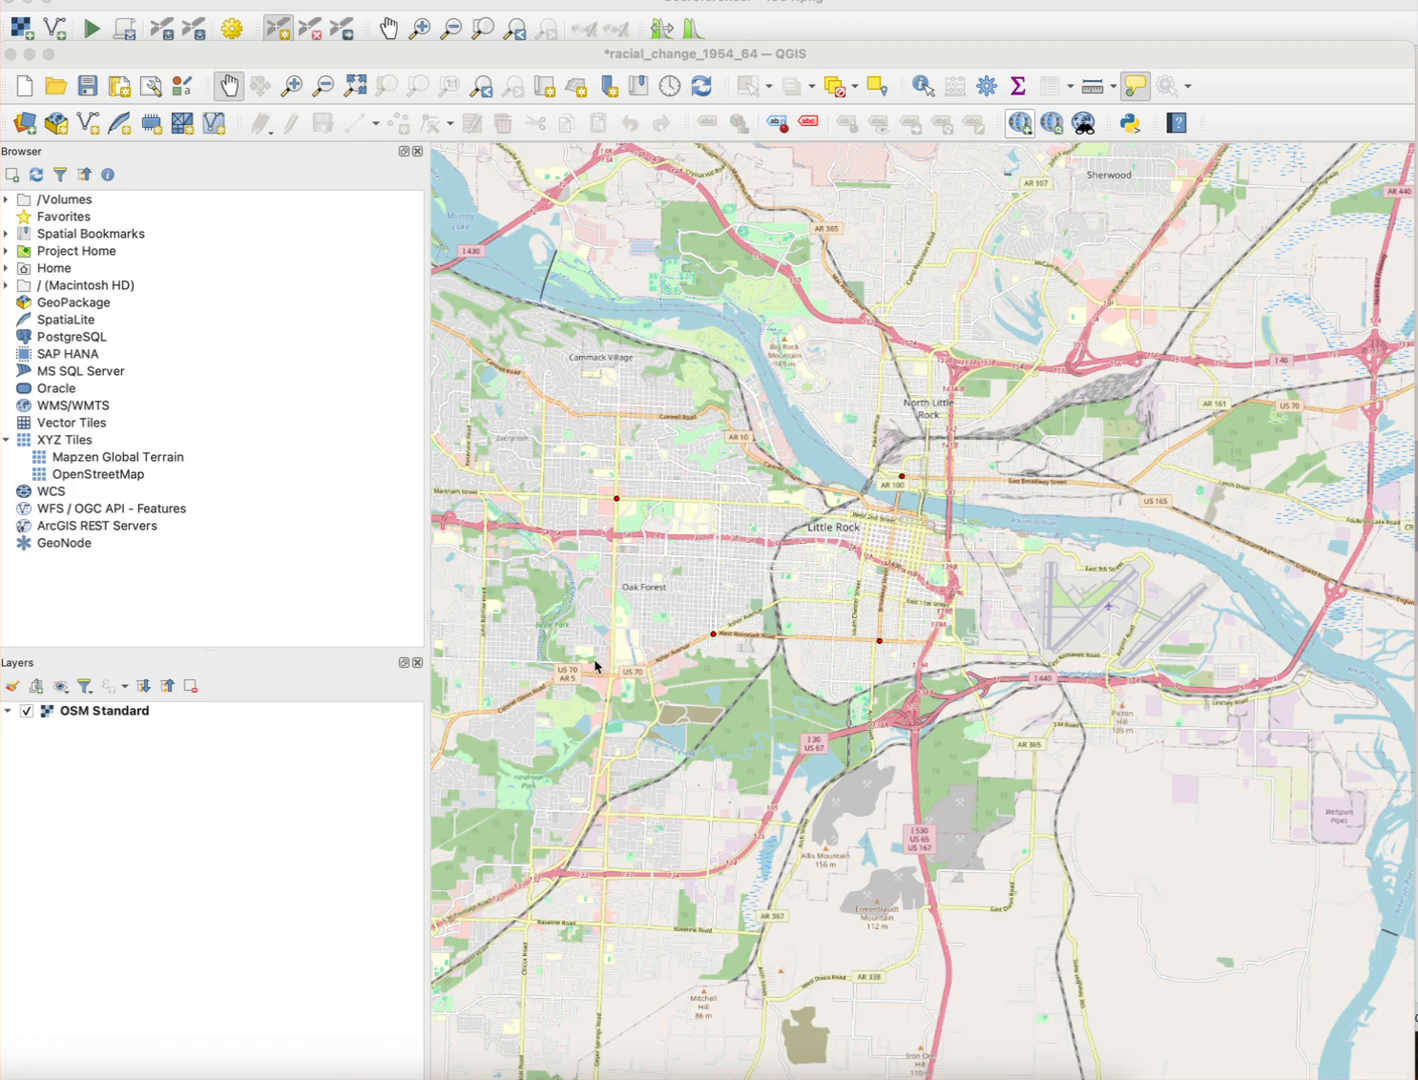
- Check the control points on the OSM basemap along West Roosevelt Road, at Asher Avenue and at Broadway Street
scroll(803, 635, up, 3)
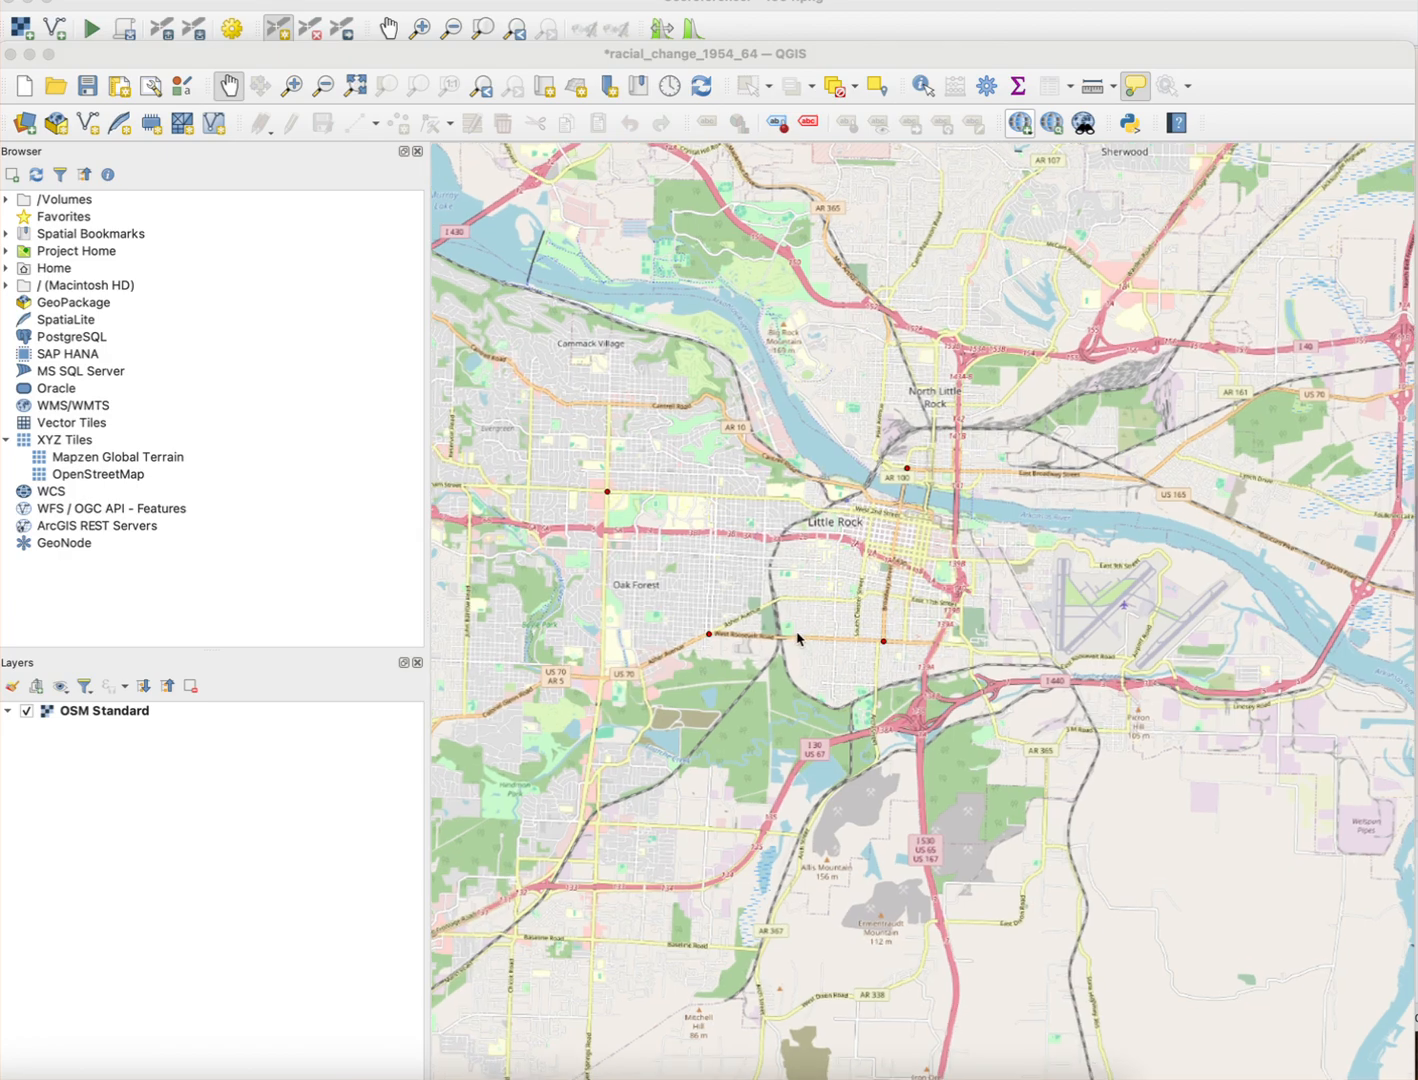
scroll(596, 643, up, 2)
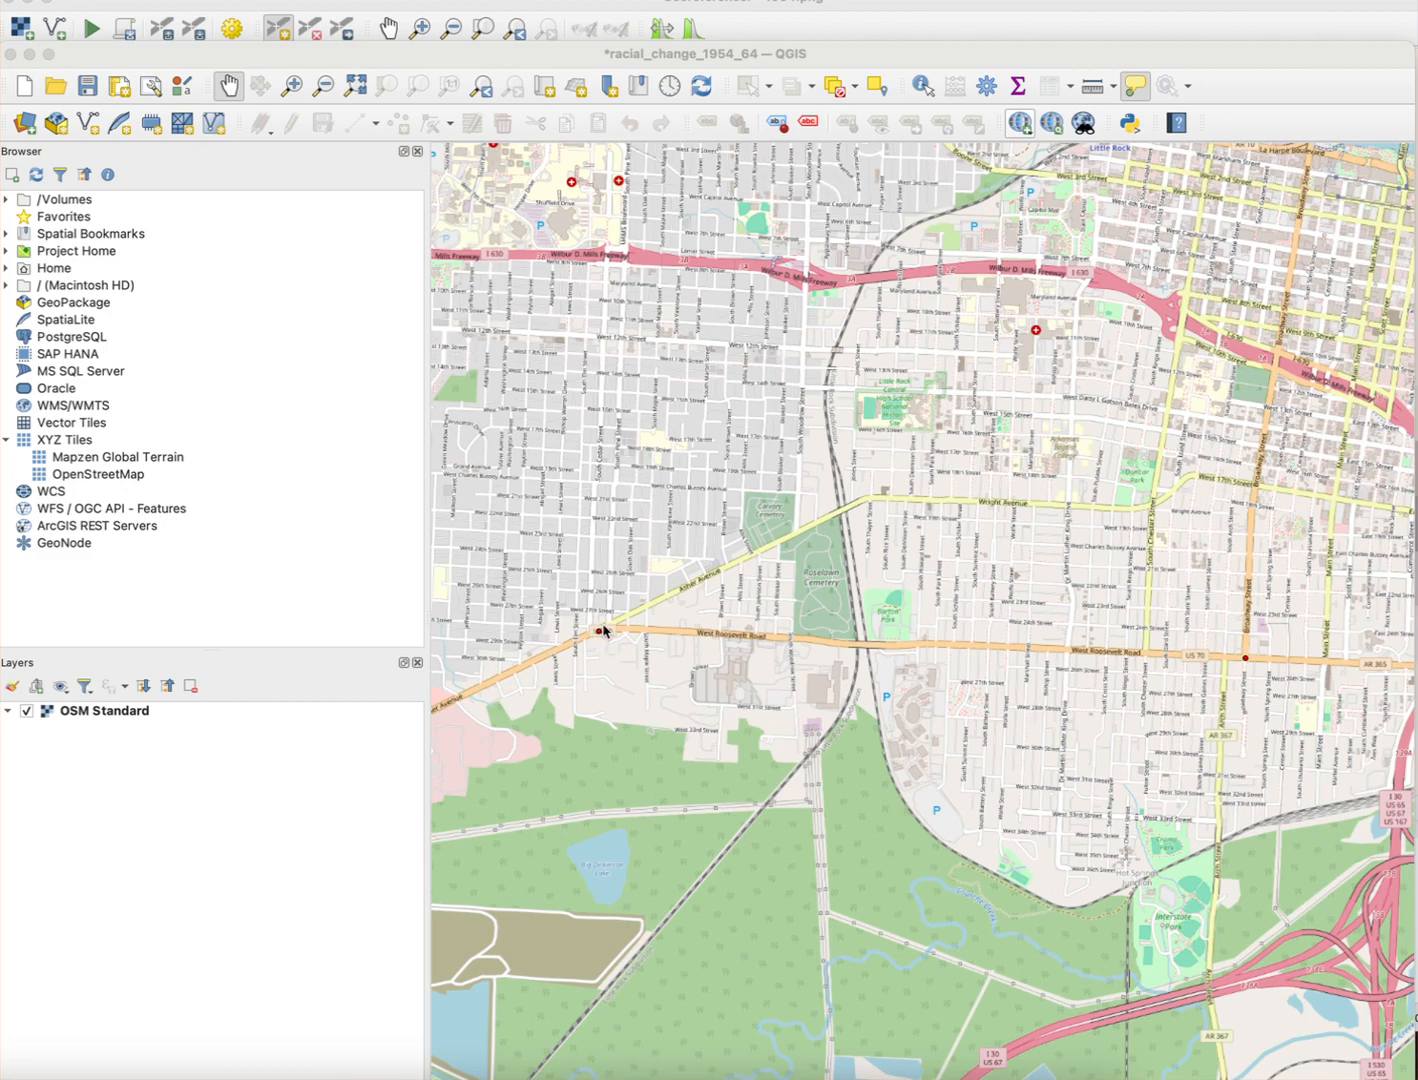
drag(920, 675, 684, 661)
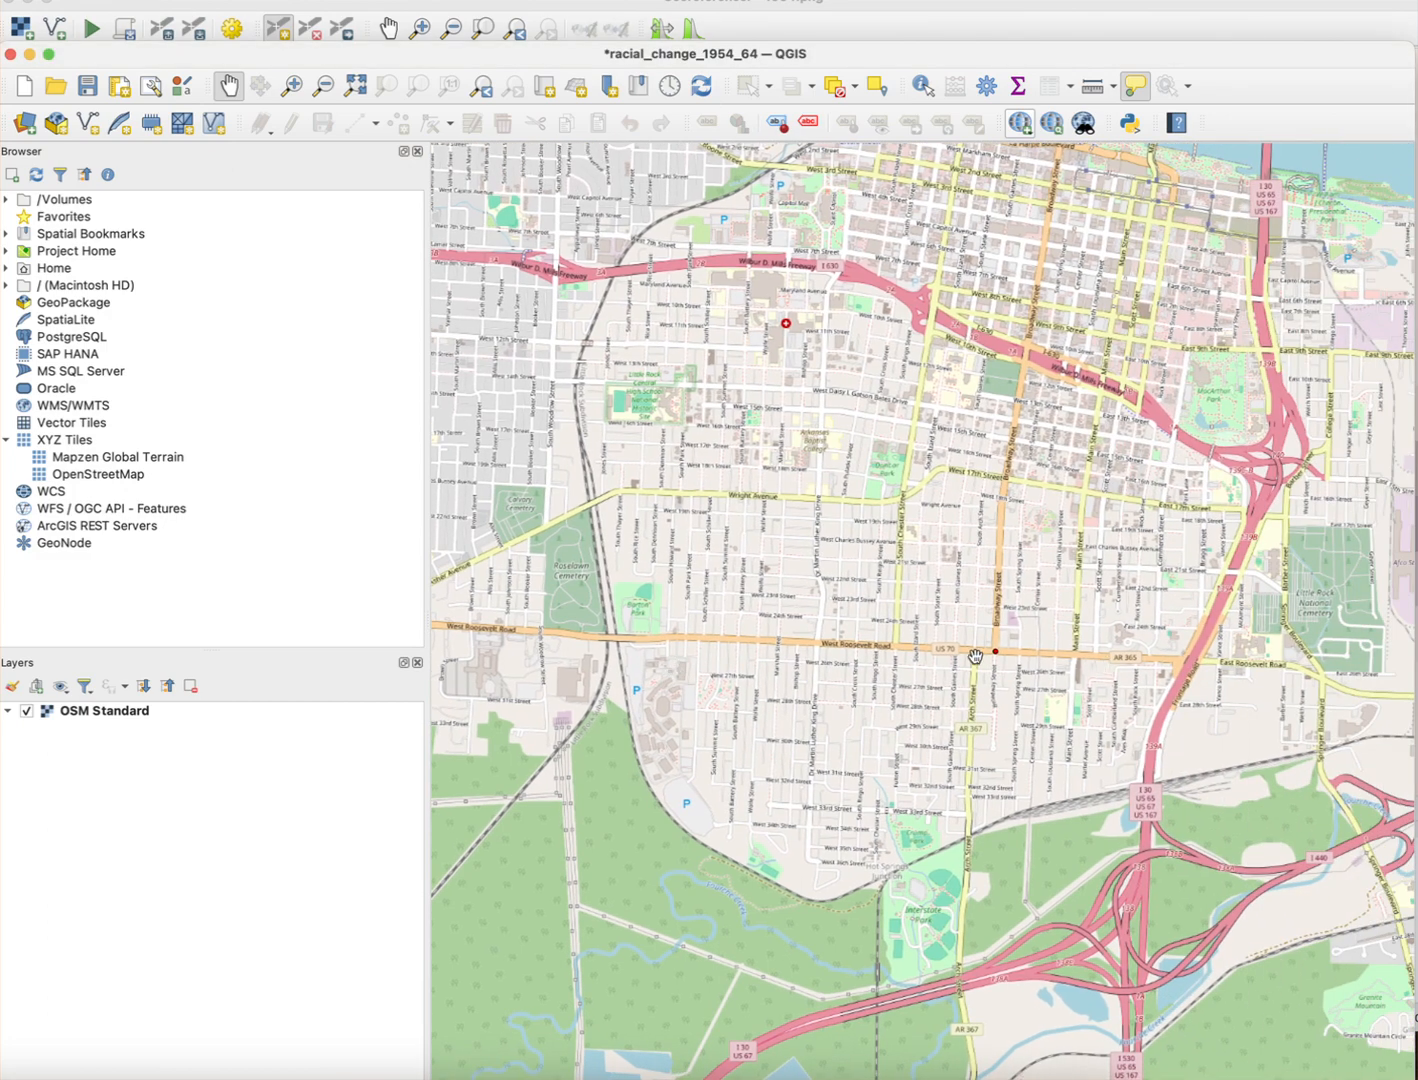
scroll(1000, 652, up, 3)
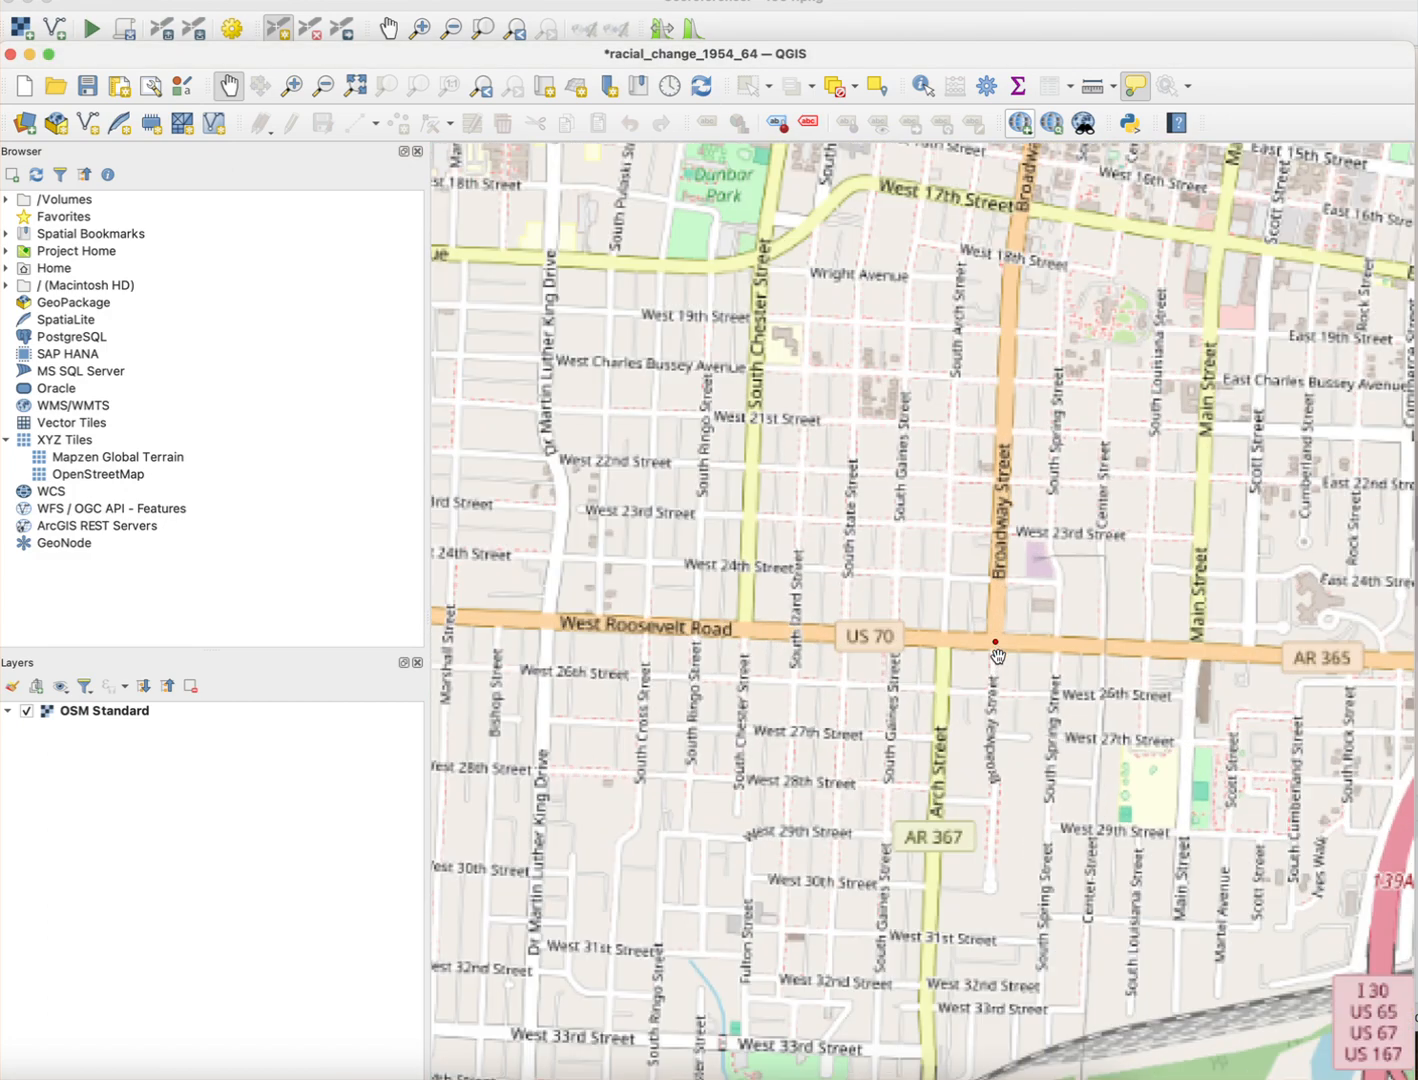
scroll(994, 652, up, 5)
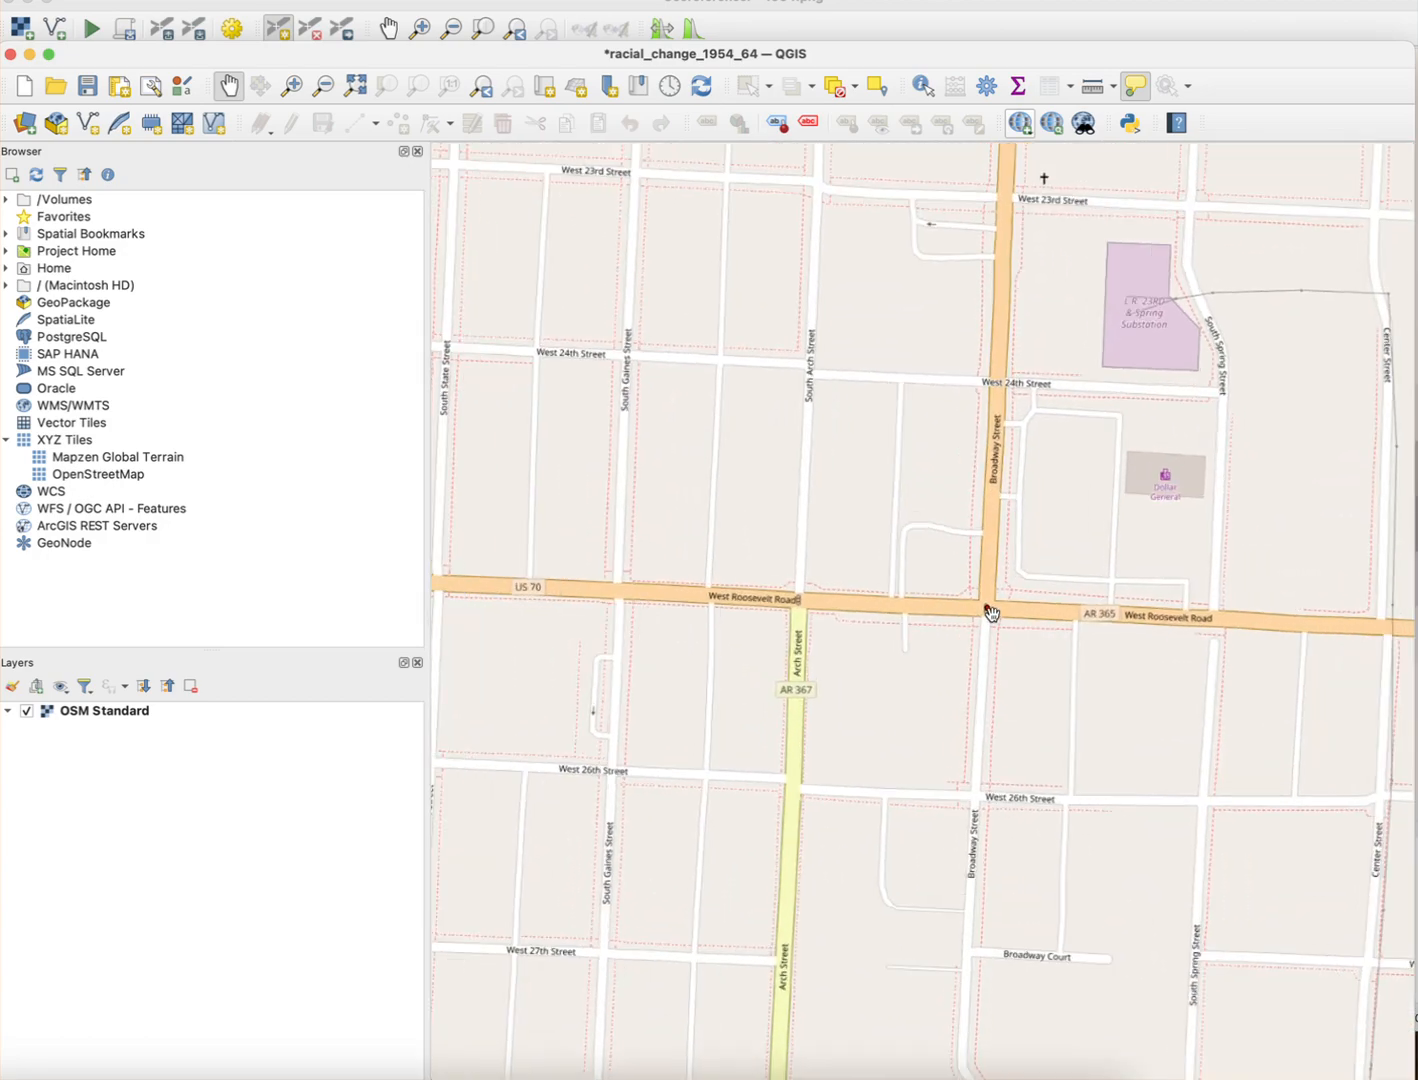
scroll(990, 615, down, 5)
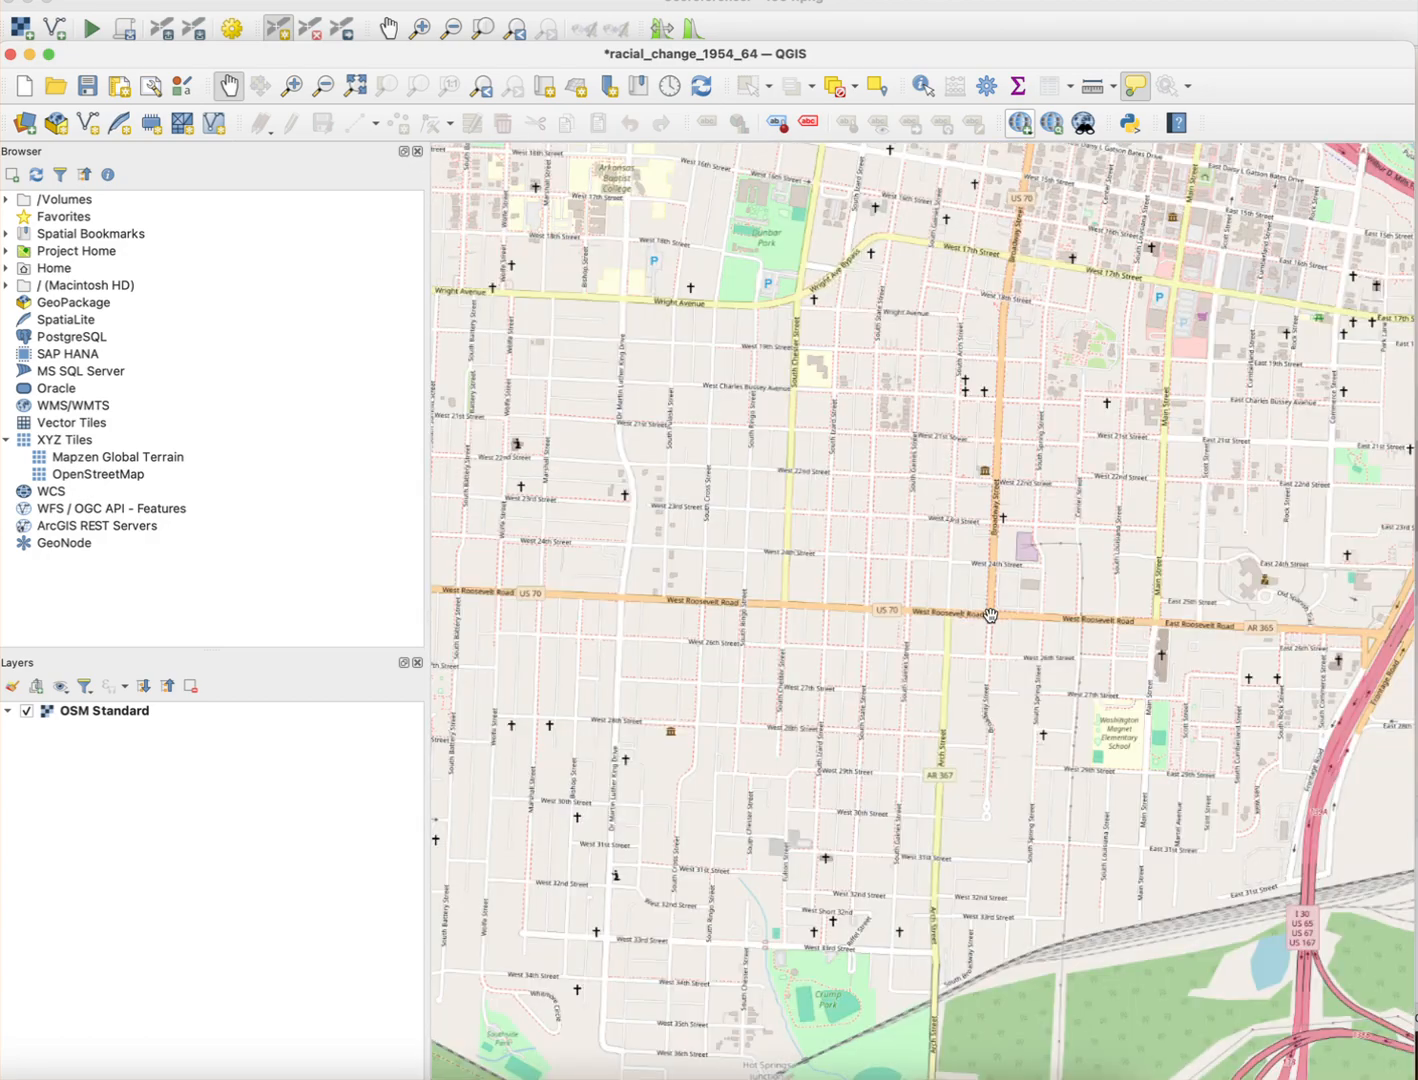
scroll(1000, 516, down, 3)
- Inspect the control point where North Broadway Street meets West Broadway Street, north of the Broadway Bridge
scroll(940, 515, up, 3)
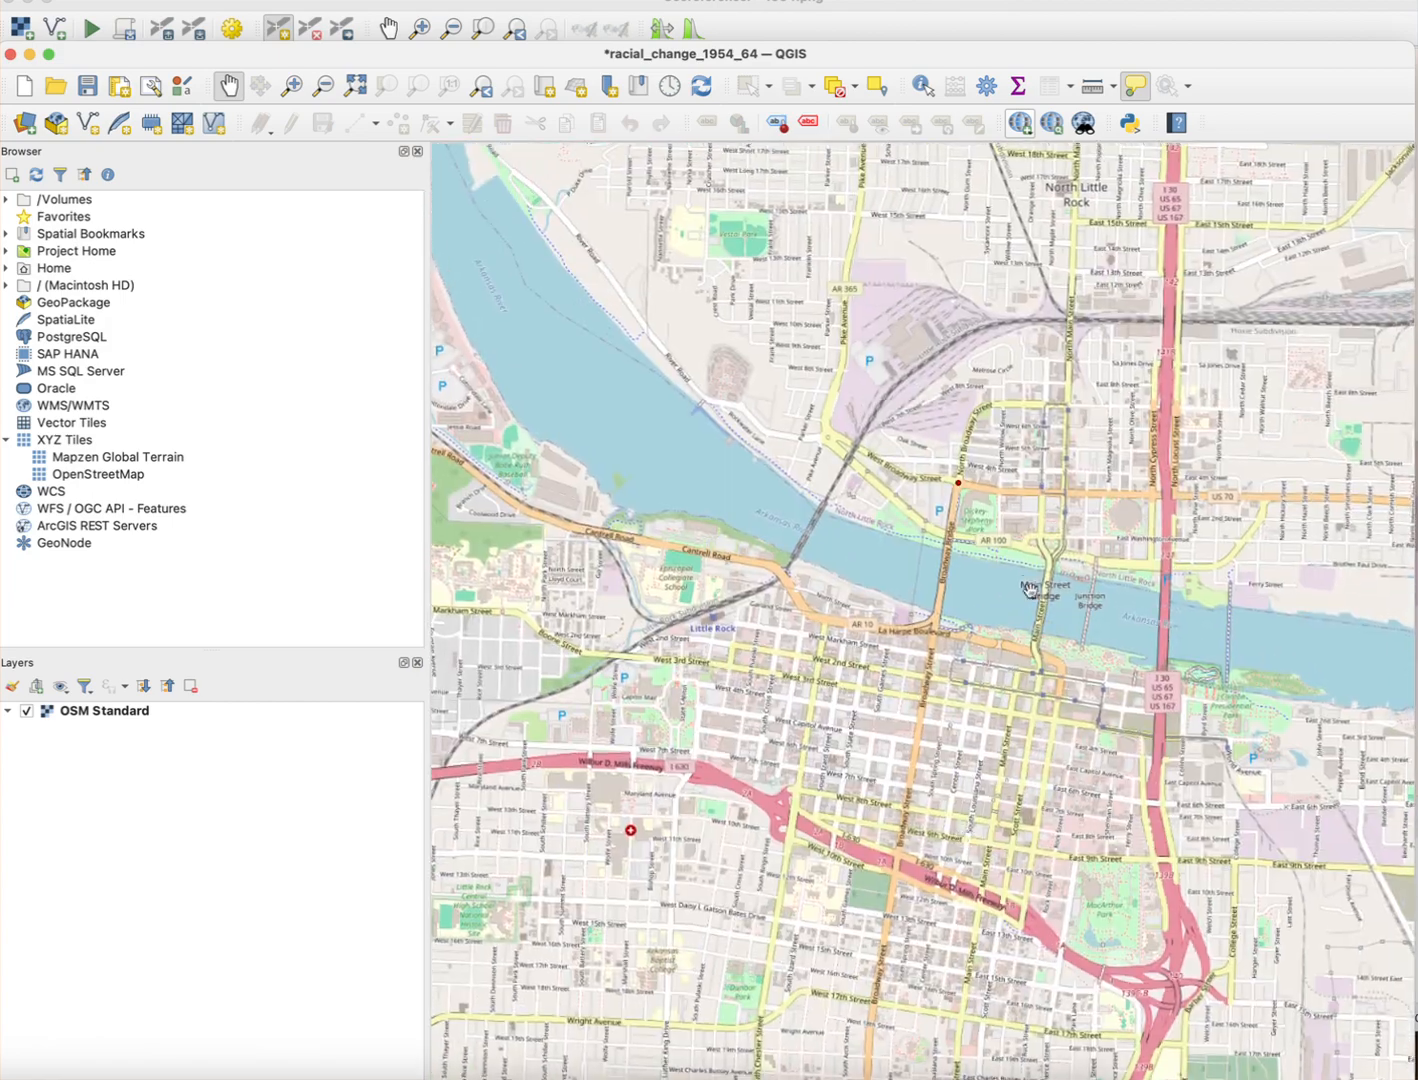
drag(940, 515, 904, 652)
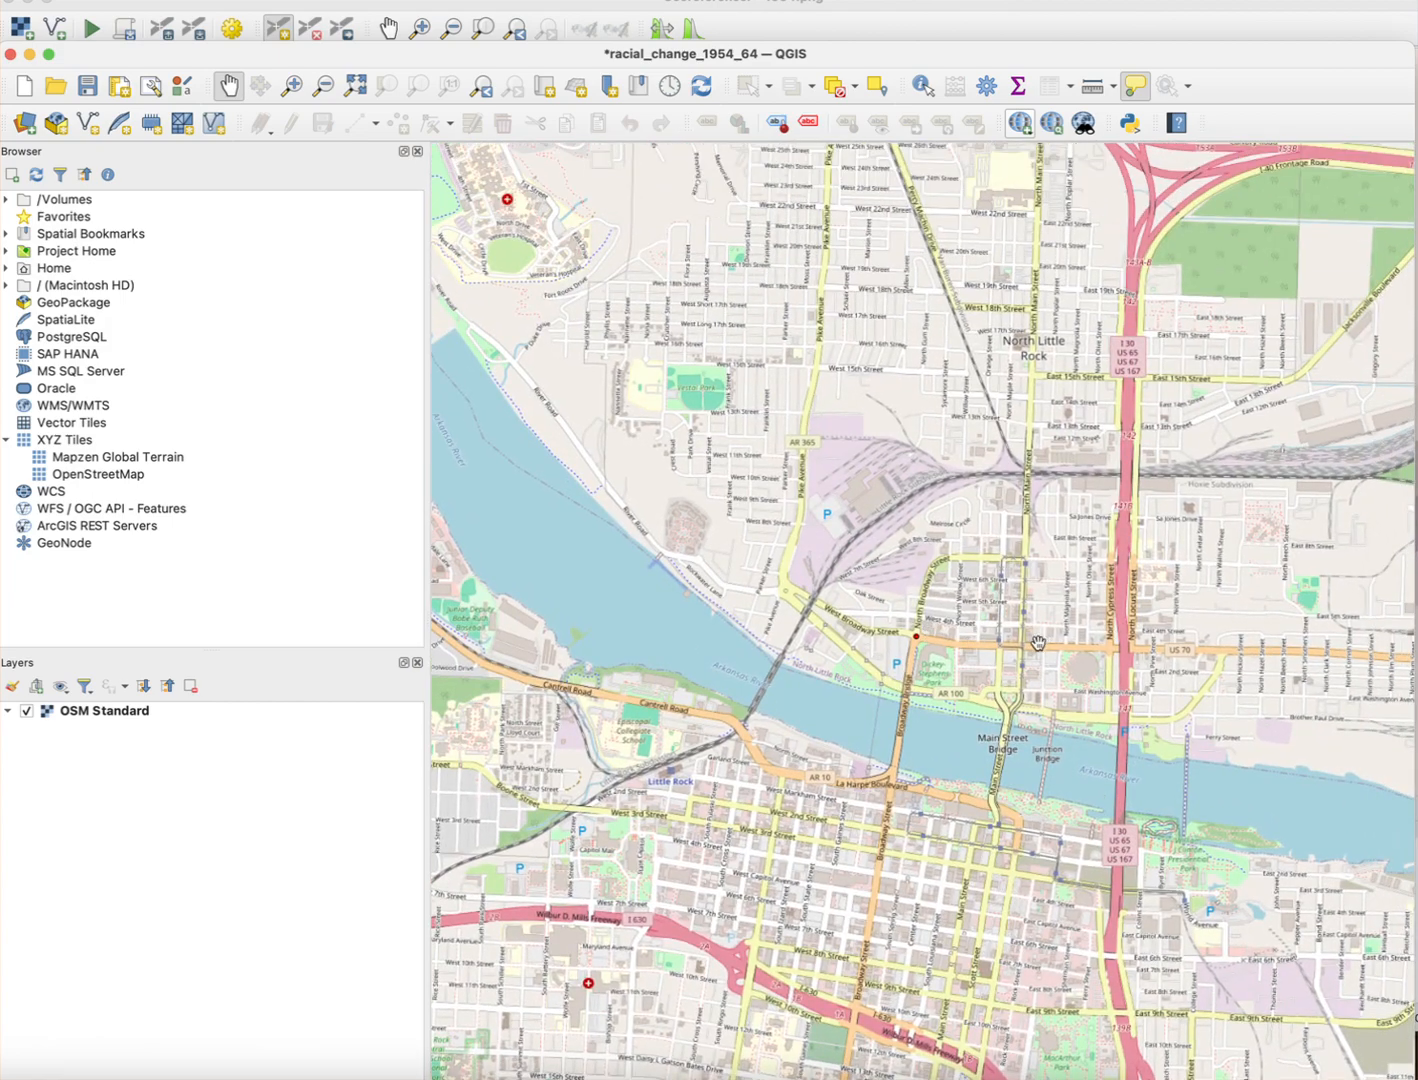
scroll(904, 652, up, 4)
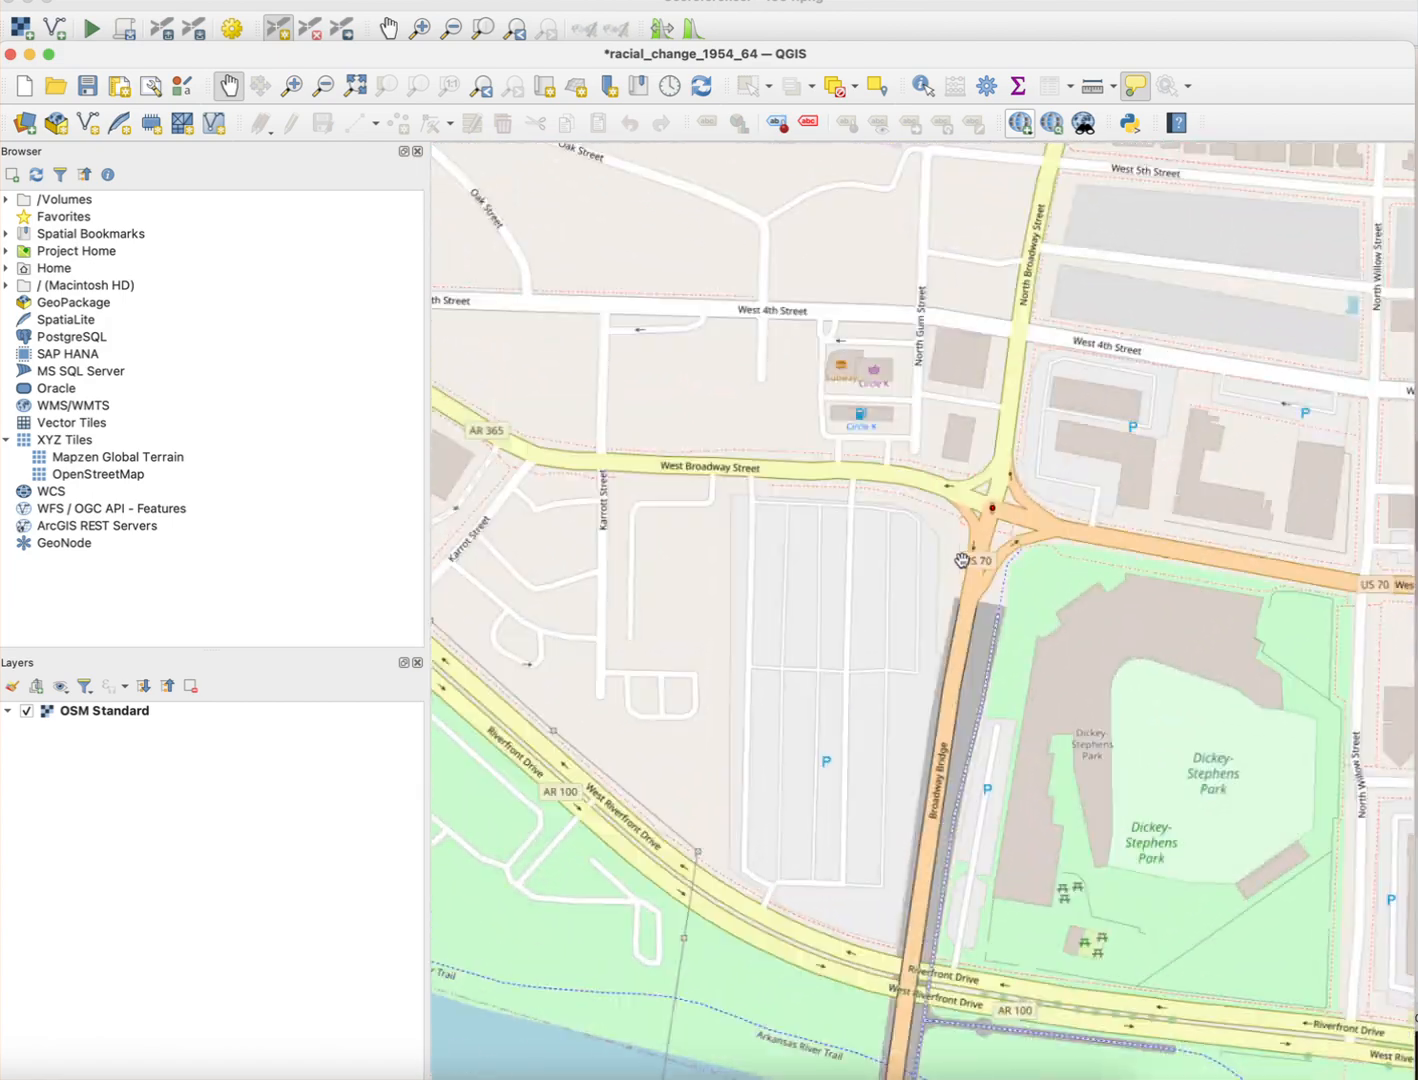
scroll(940, 612, down, 3)
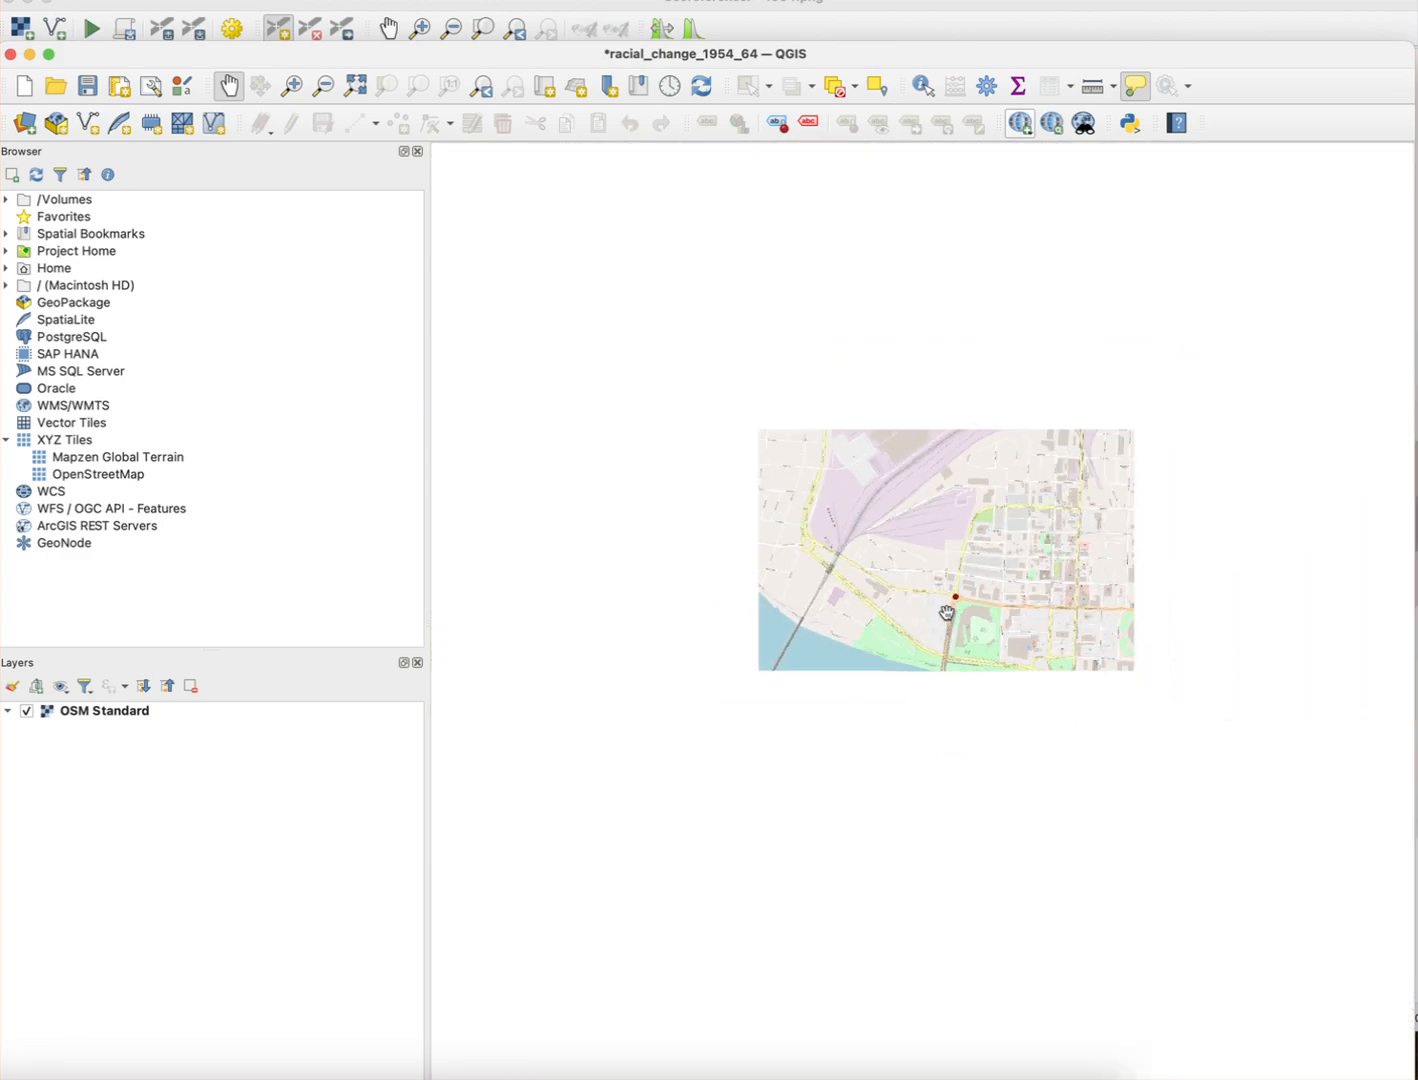
- Inspect the control point at the West Markham Street and University Avenue intersection on the OSM basemap
drag(822, 707, 1108, 680)
drag(760, 704, 1041, 679)
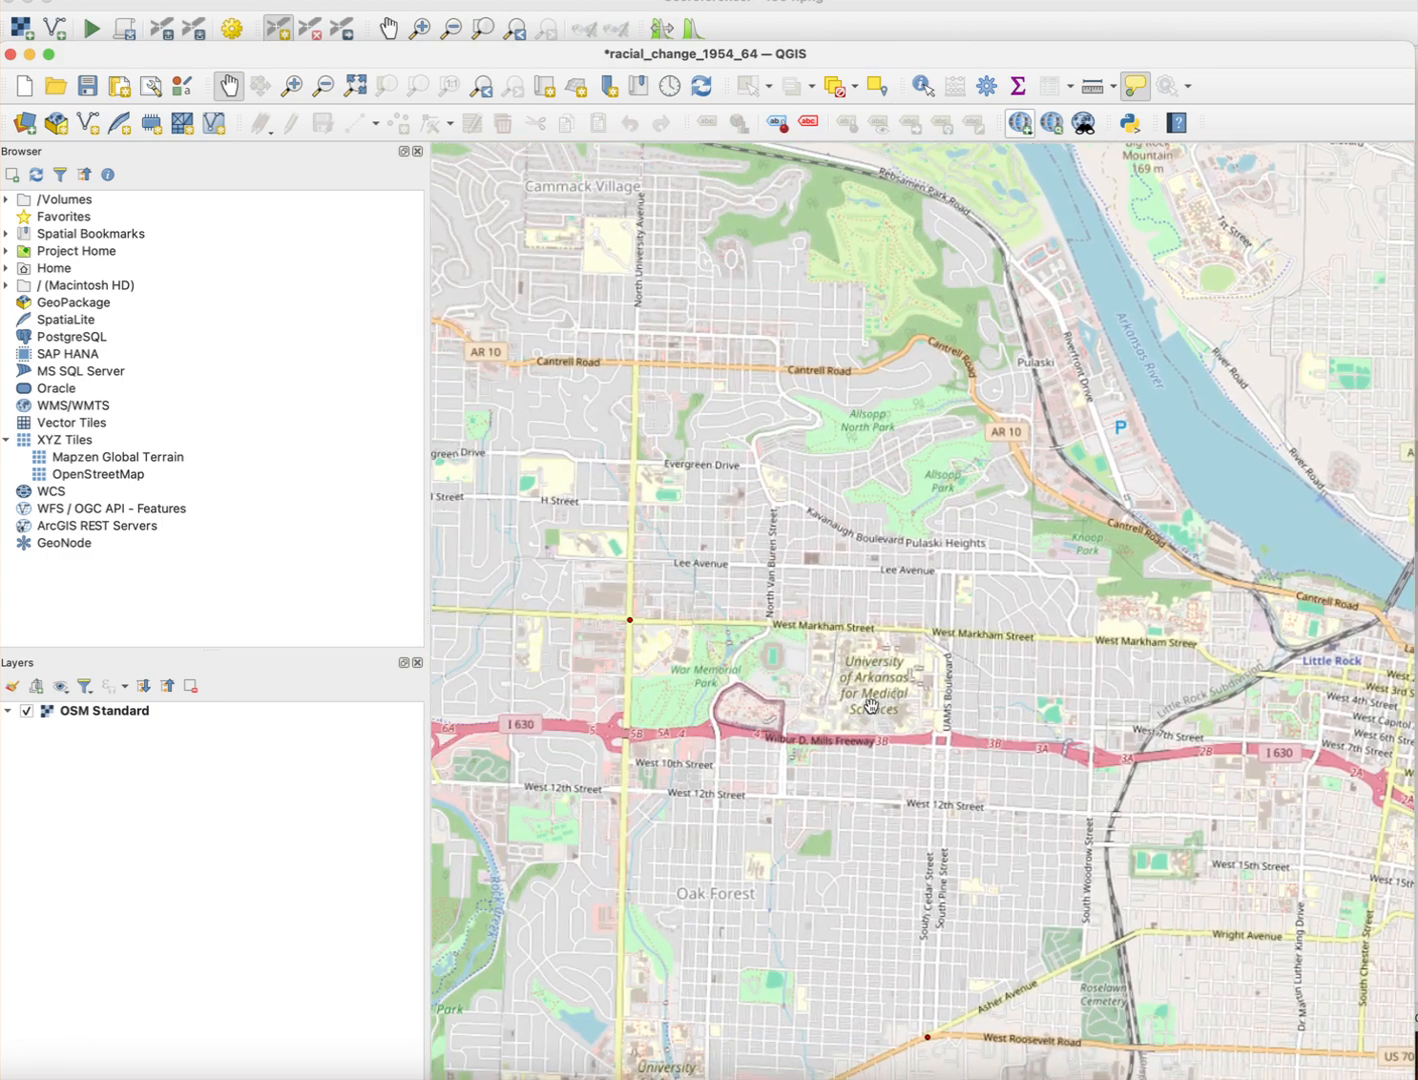
drag(808, 703, 972, 682)
scroll(744, 642, up, 3)
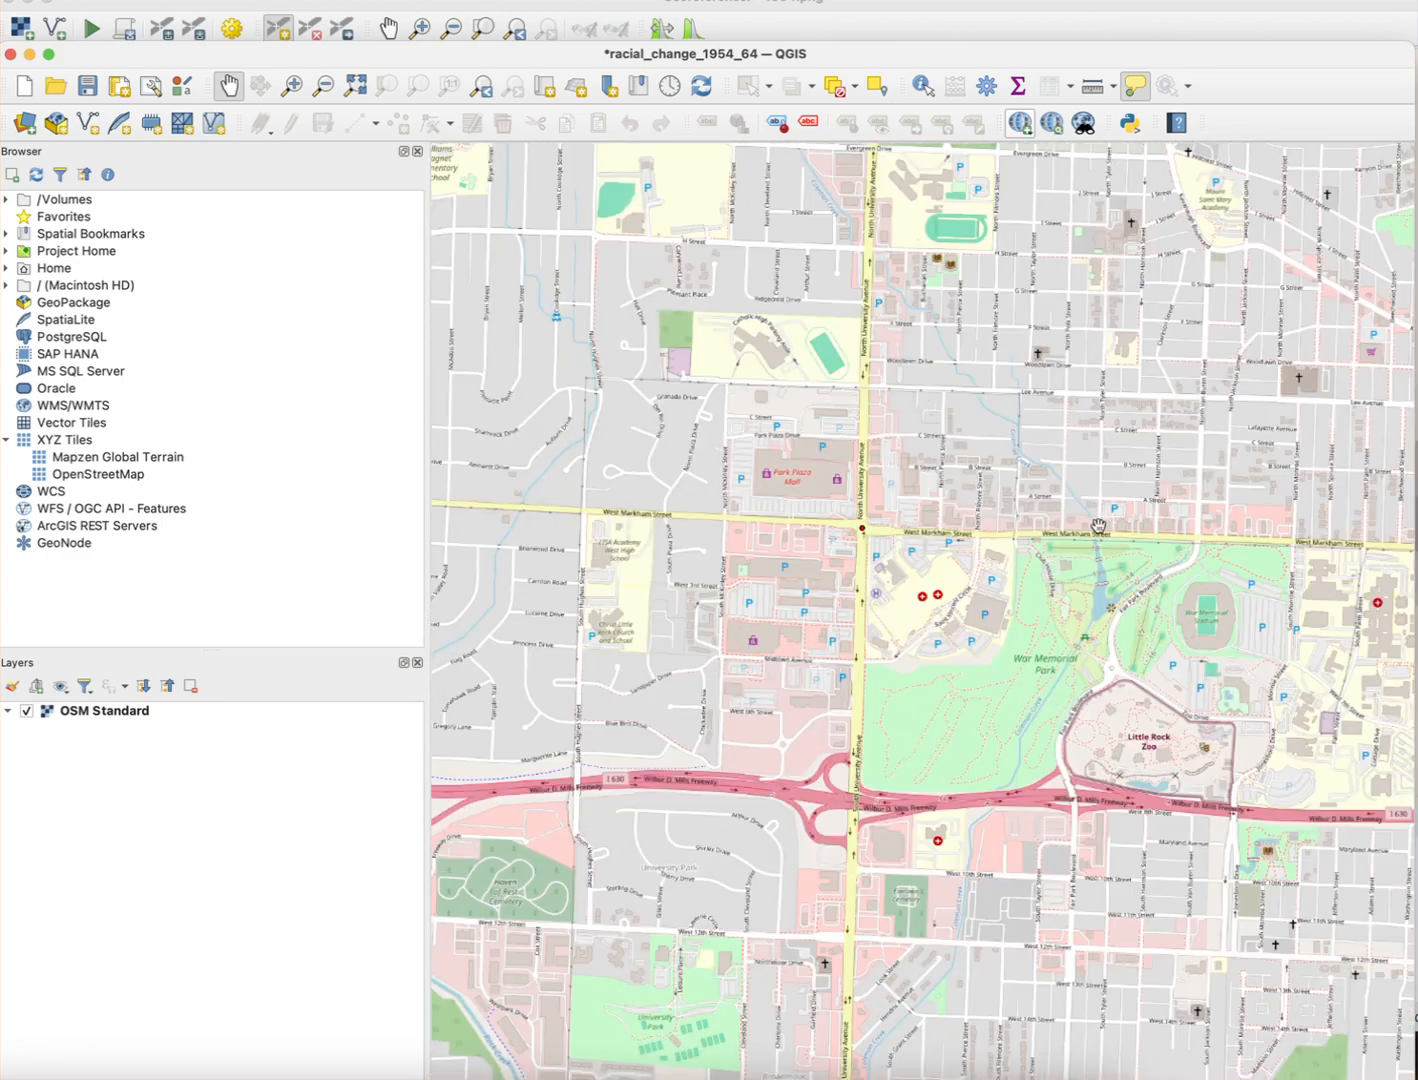
click(862, 528)
scroll(866, 540, up, 3)
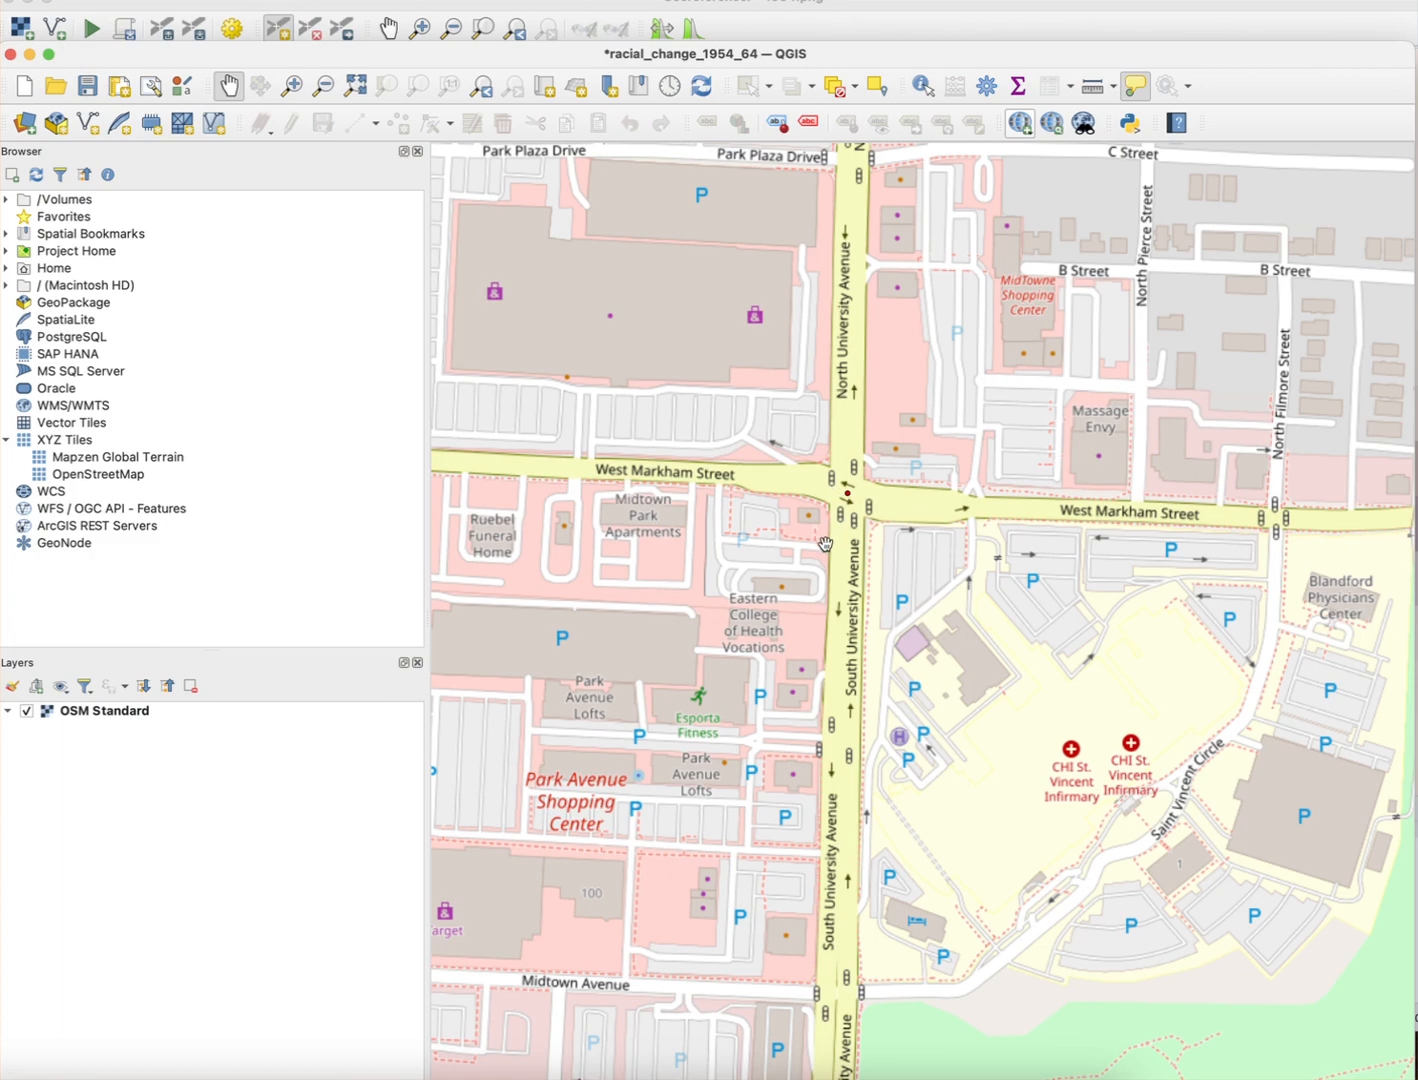
scroll(825, 543, down, 3)
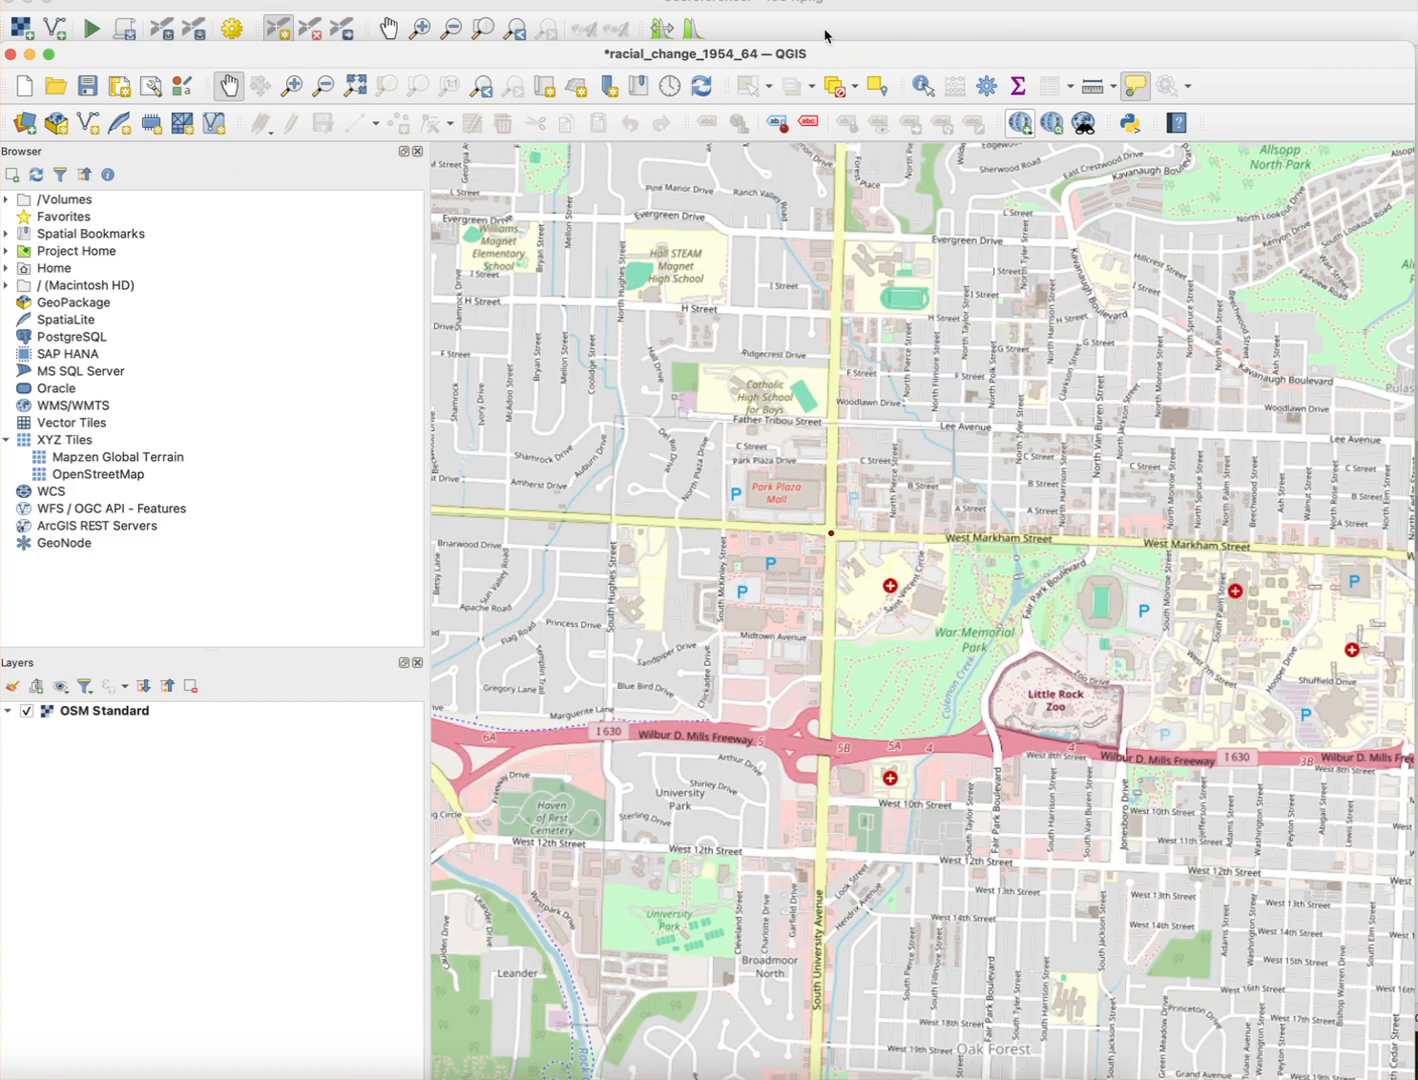
- Return to the Georeferencer and review the distribution of all control points across the whole 1954 image
click(825, 35)
scroll(674, 285, down, 5)
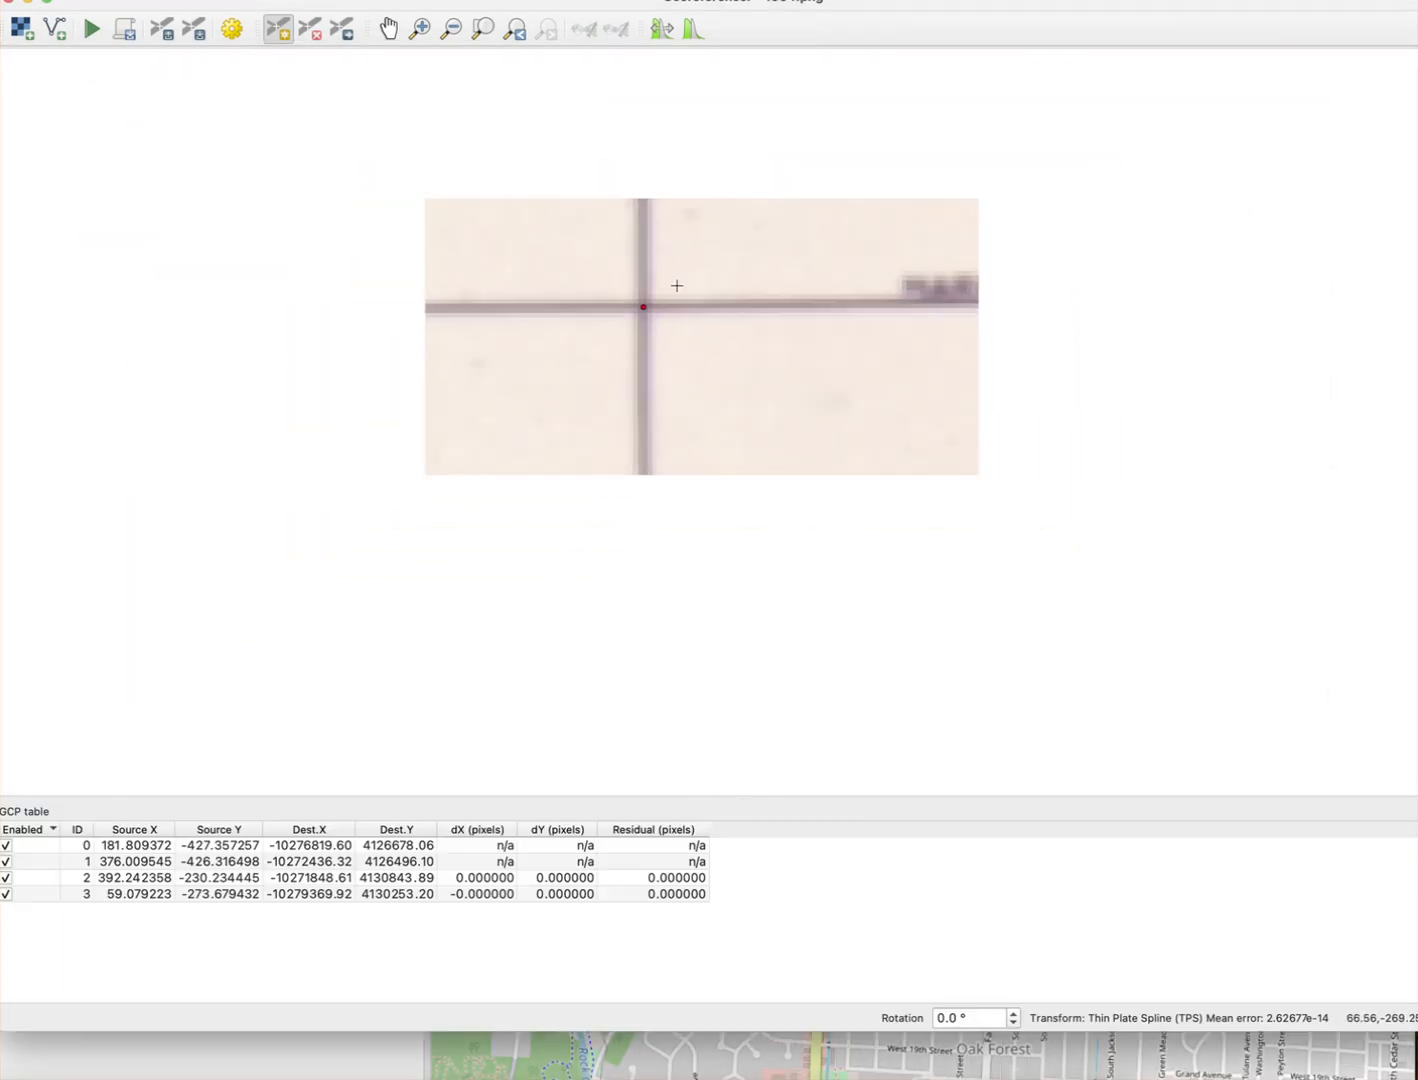
scroll(677, 285, down, 4)
scroll(853, 431, up, 1)
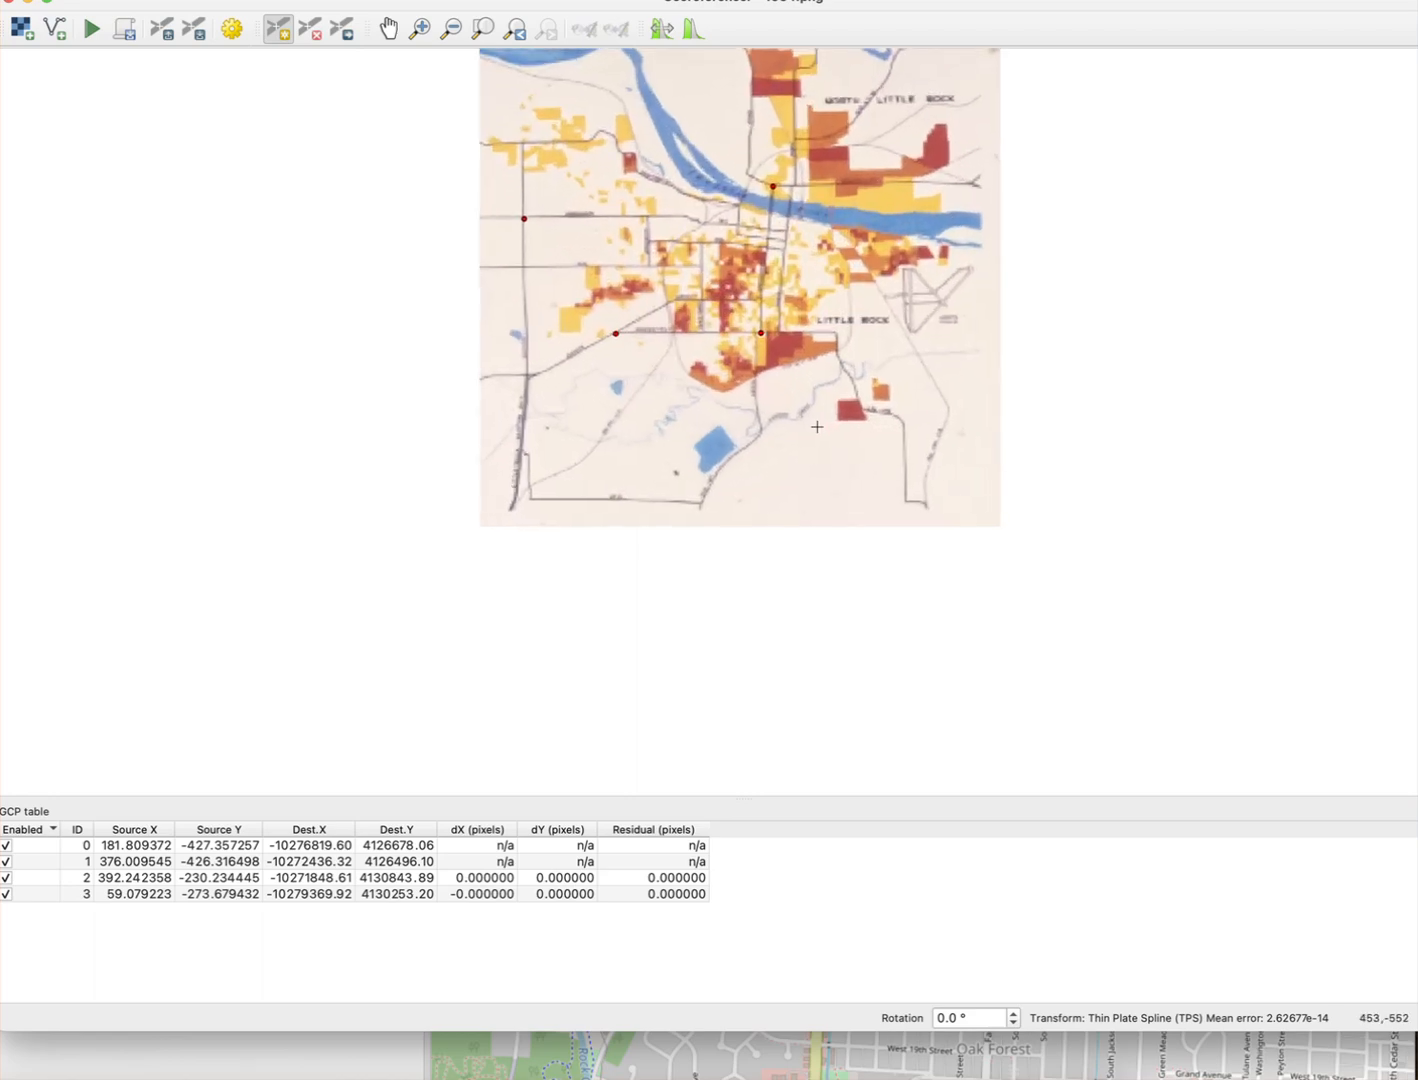
click(388, 29)
scroll(741, 426, up, 1)
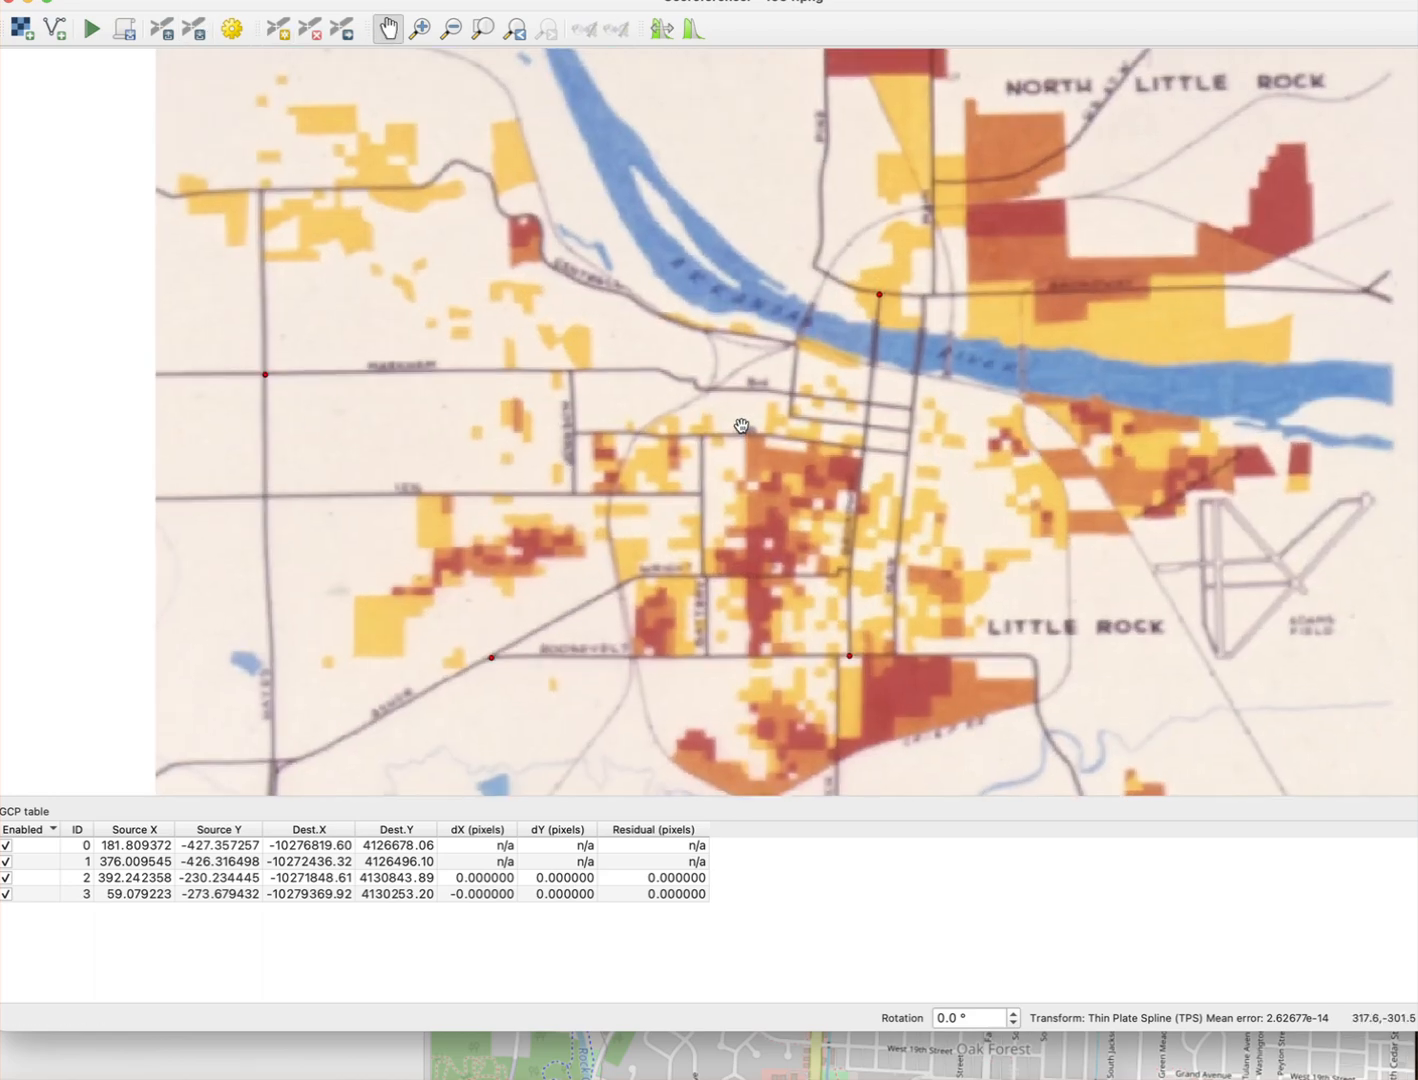
scroll(741, 426, down, 1)
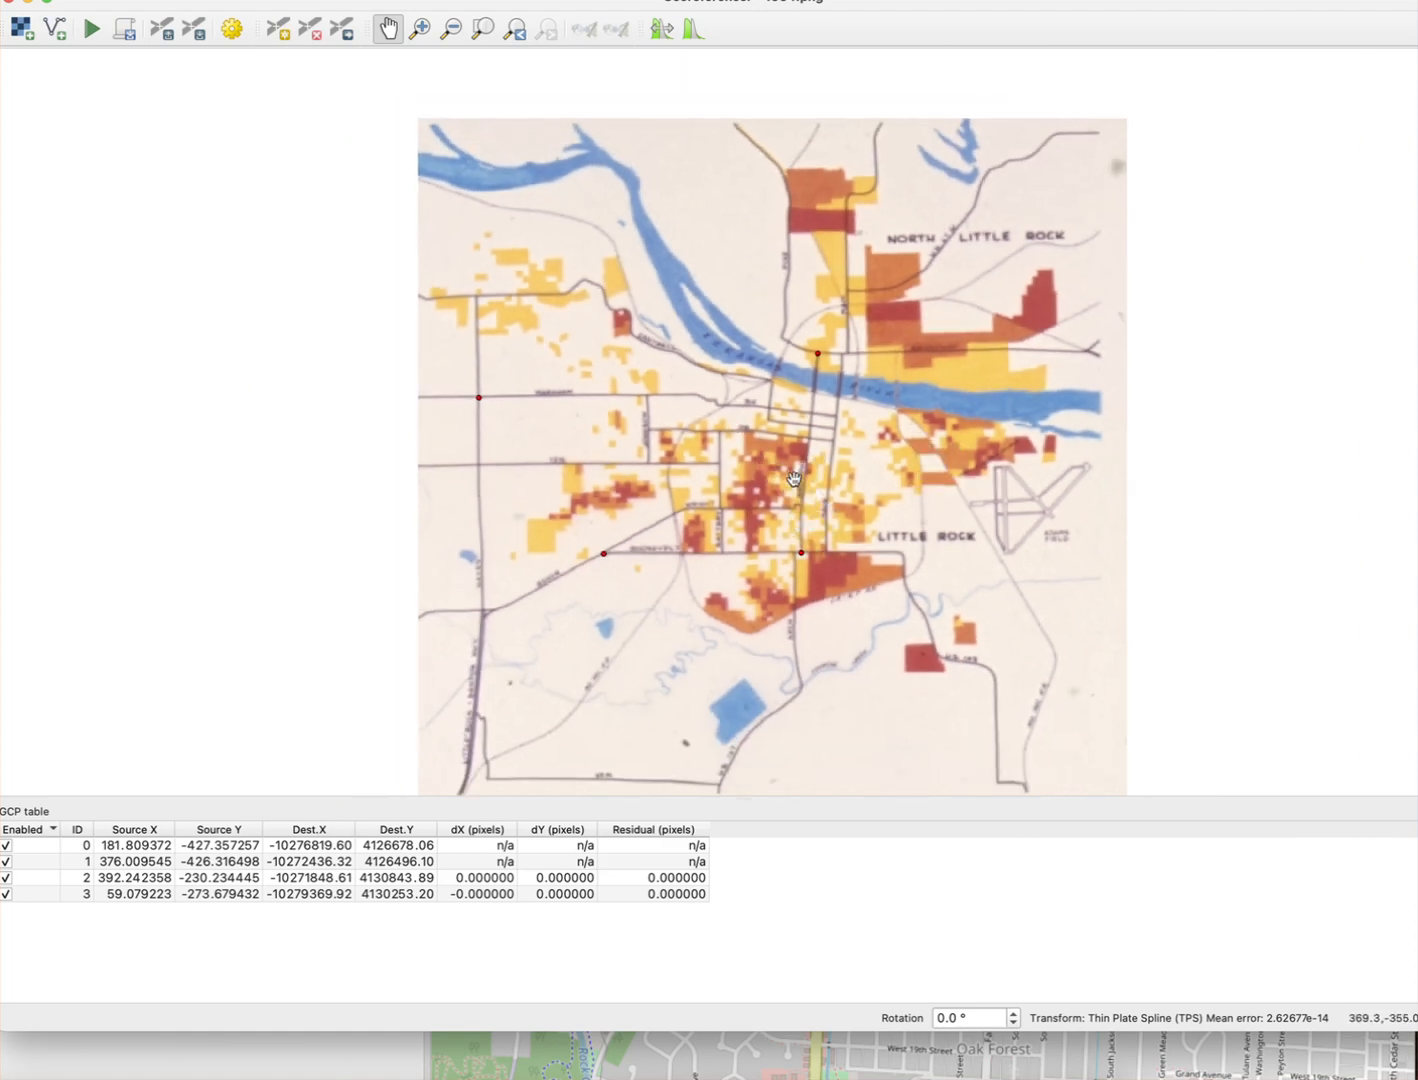
scroll(469, 1062, down, 1)
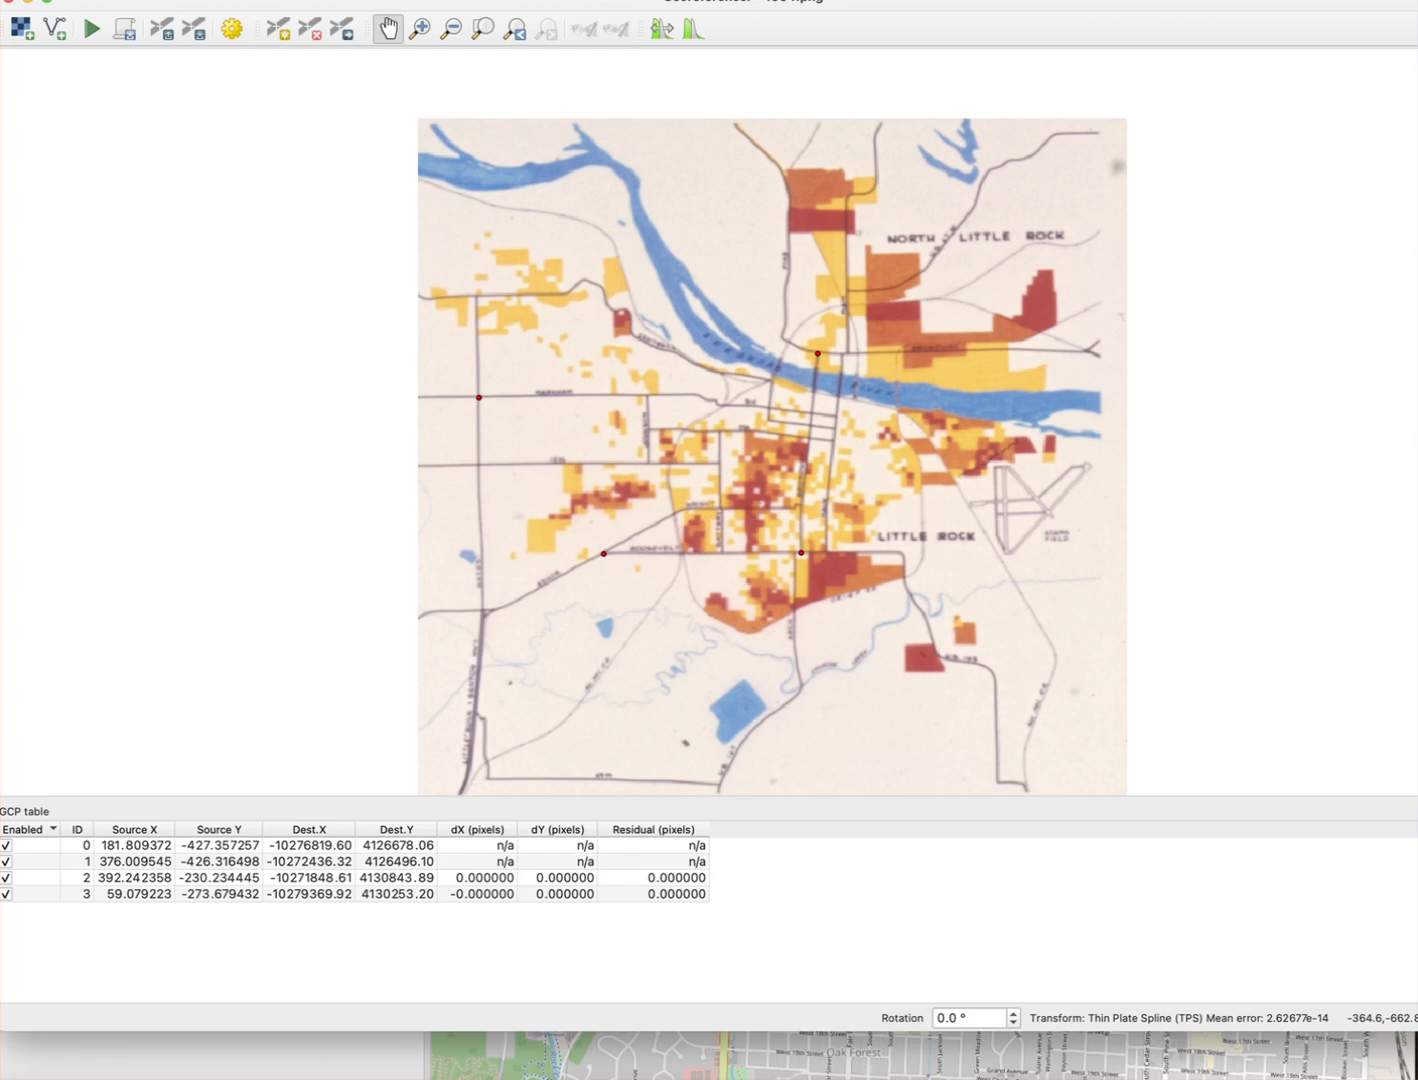
- Set the transformation type to Thin Plate Spline and the output file to 1954_modified in the georef photos folder
click(236, 35)
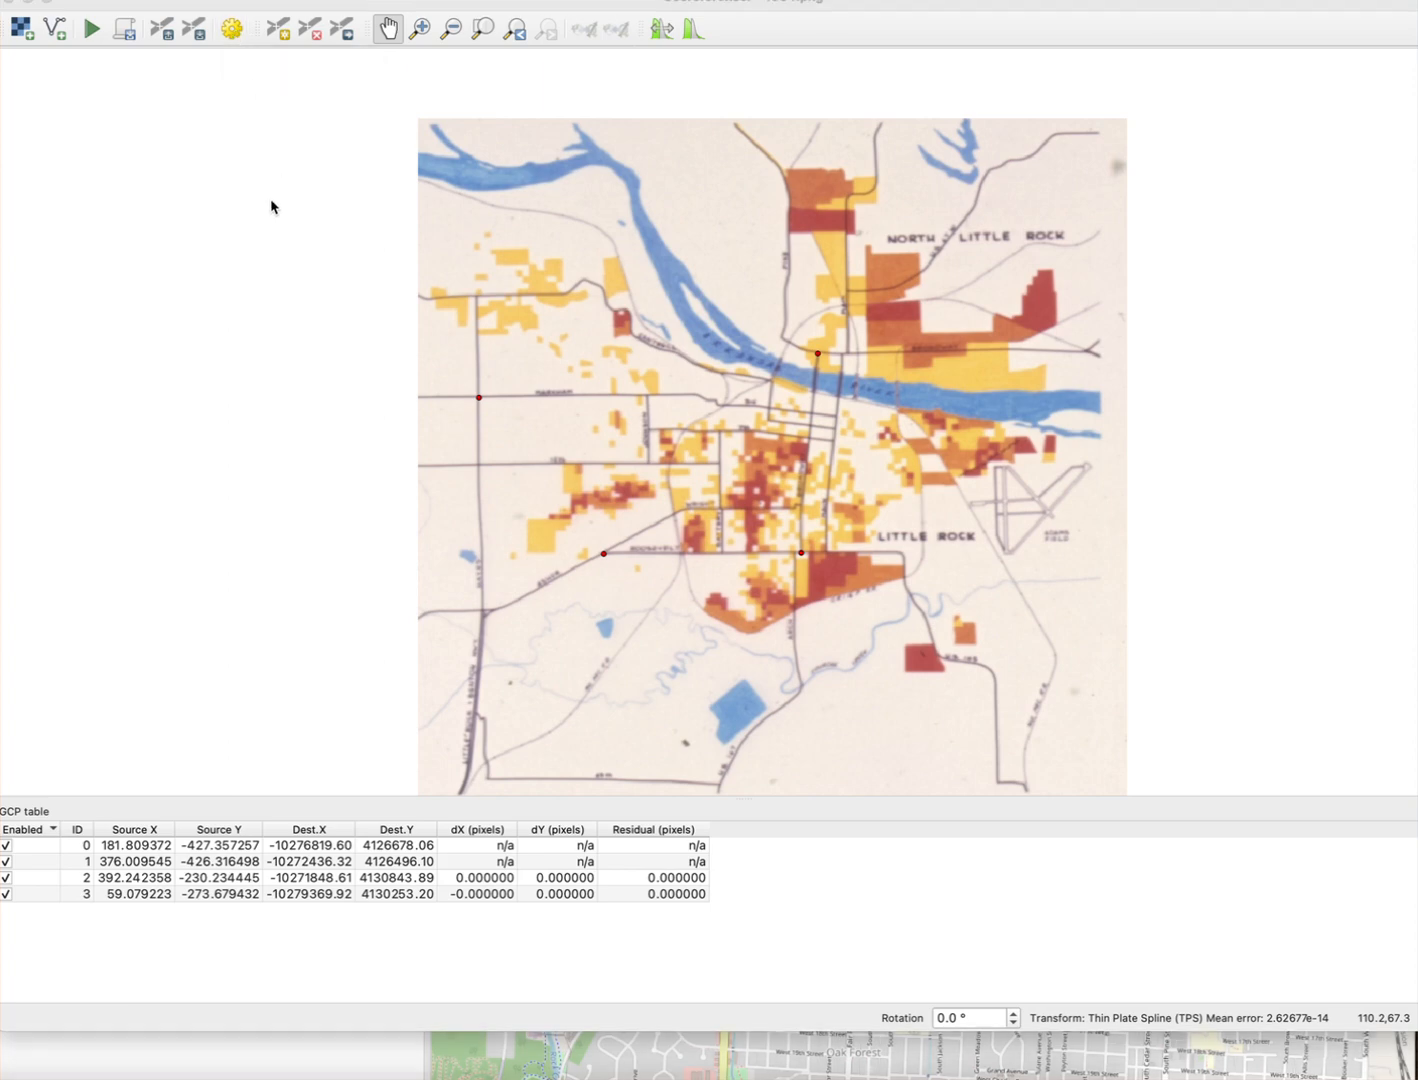
click(356, 241)
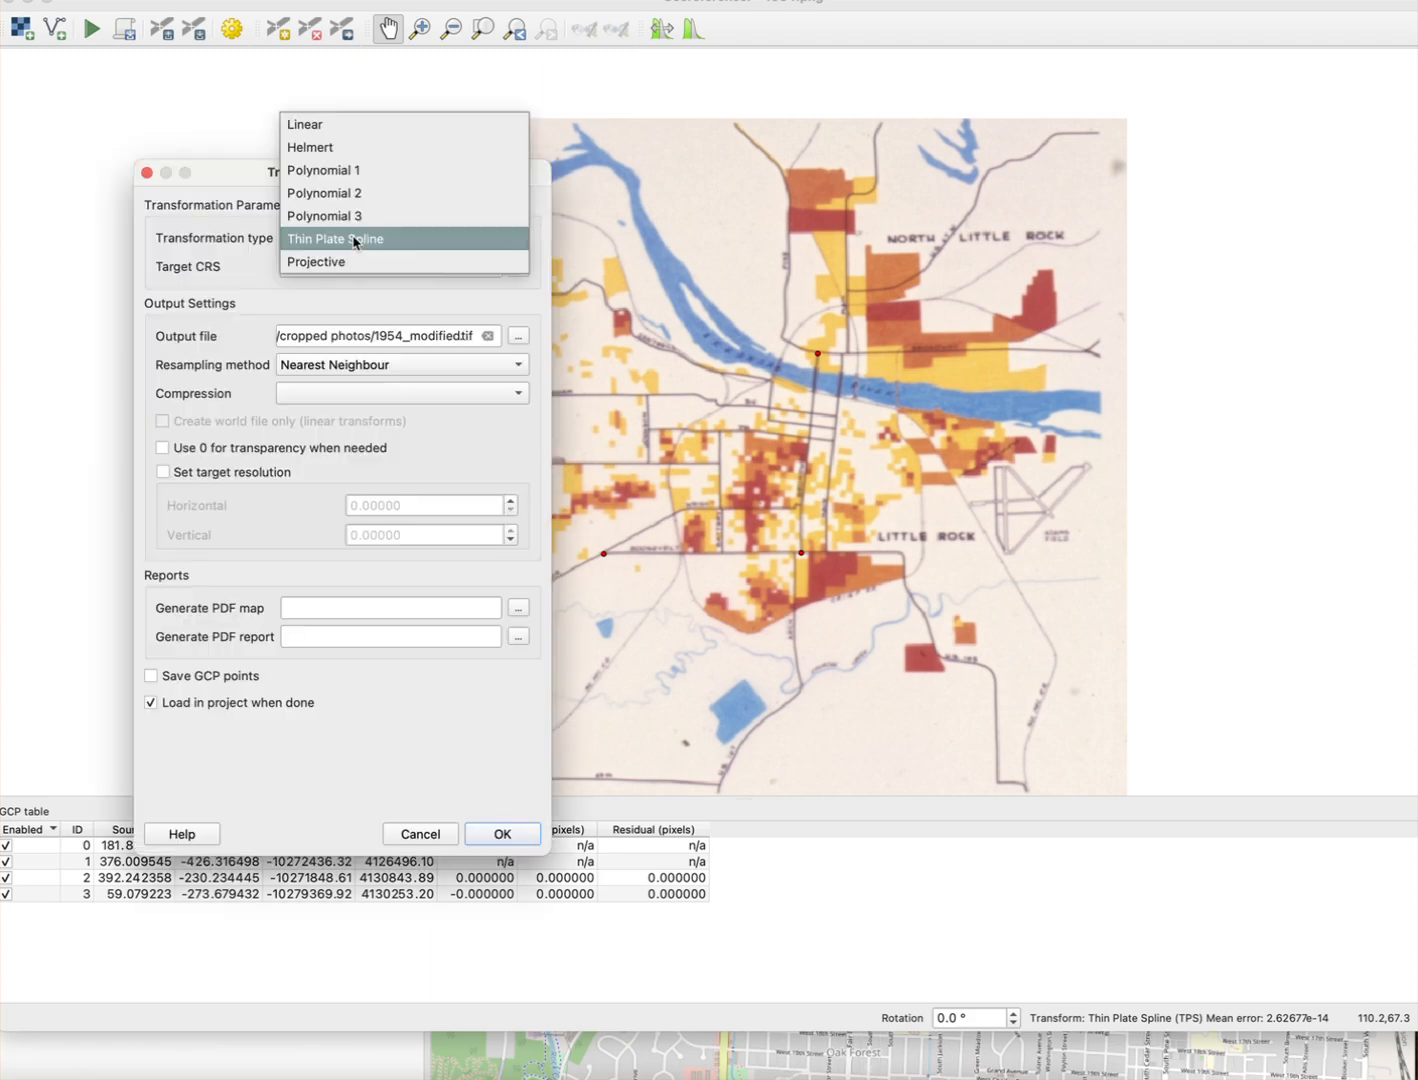
click(356, 241)
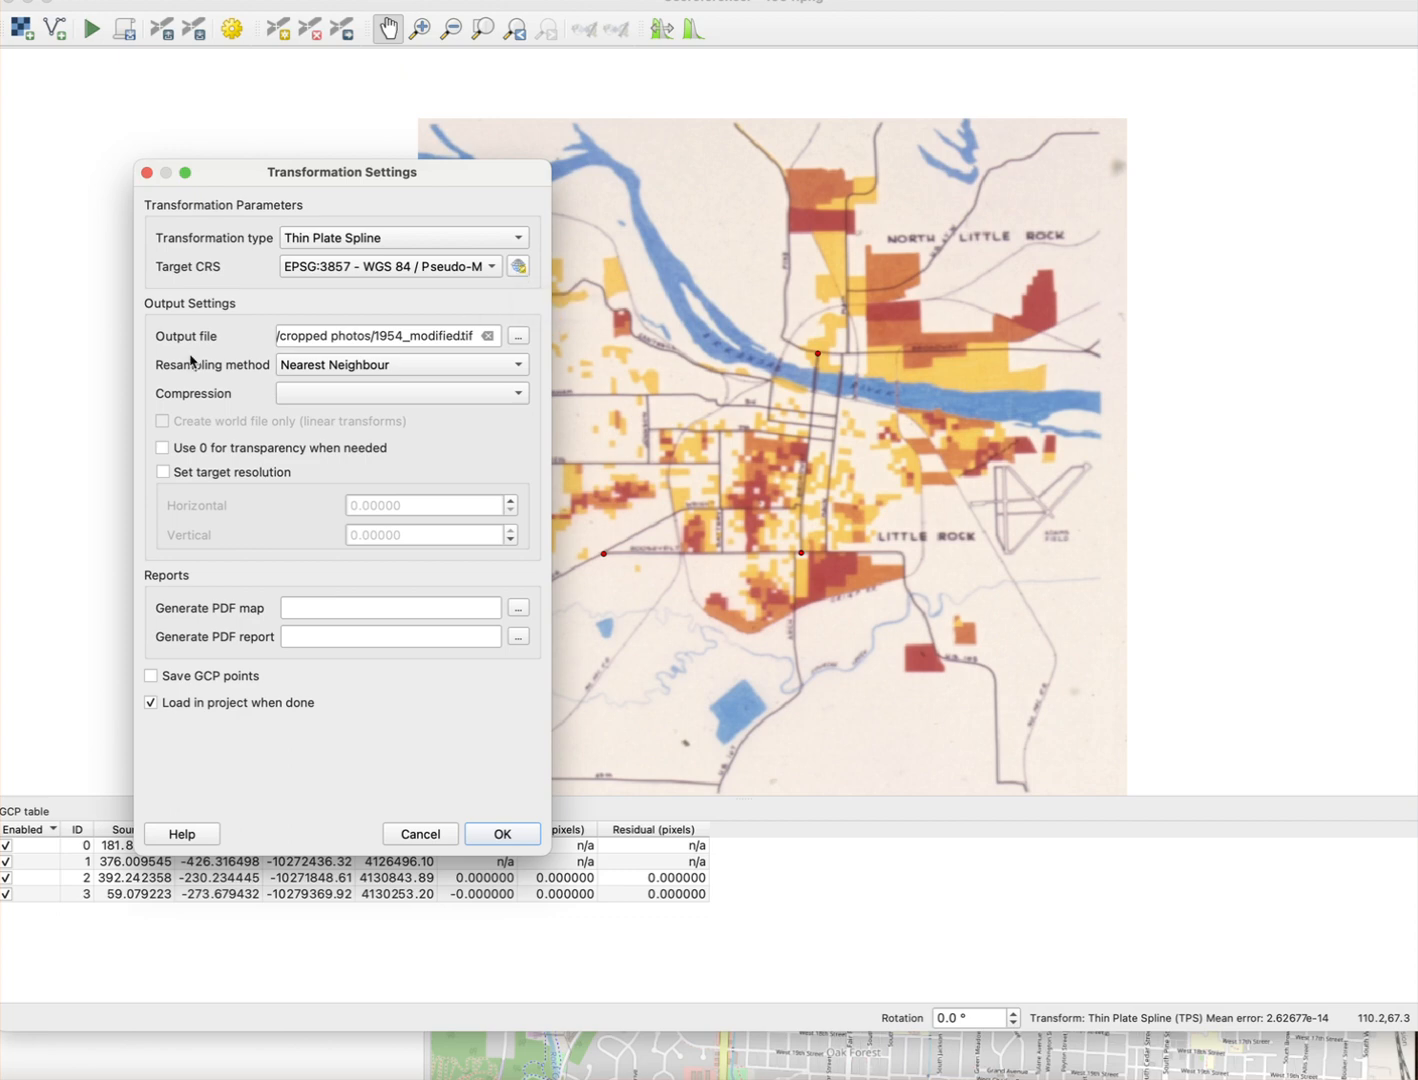
click(518, 337)
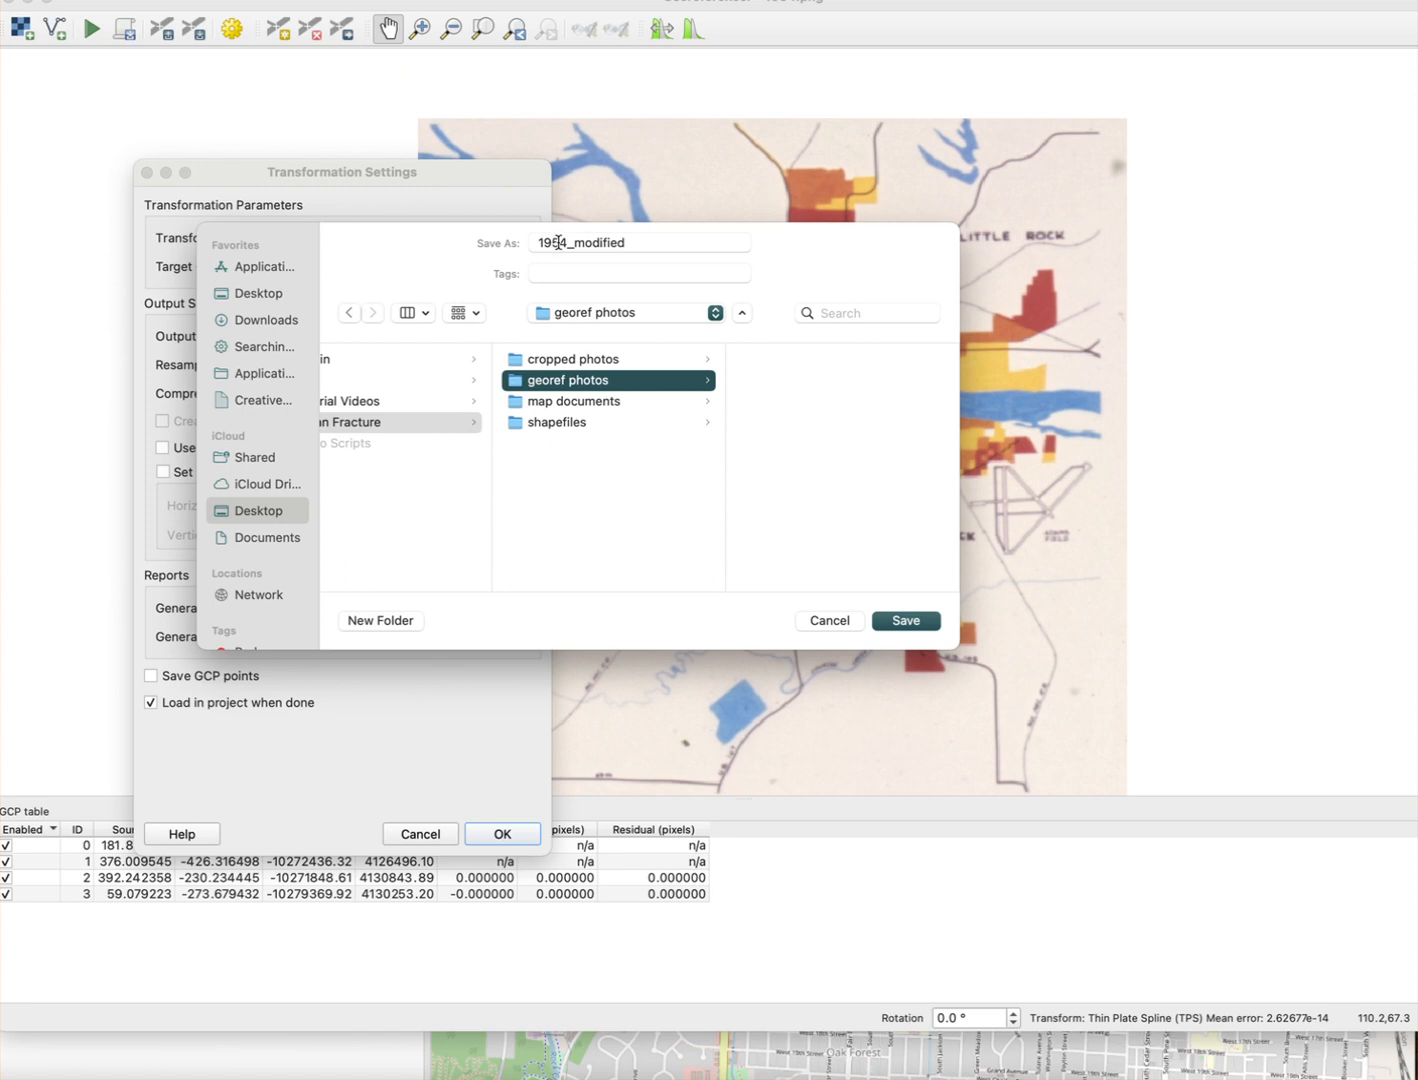
click(905, 621)
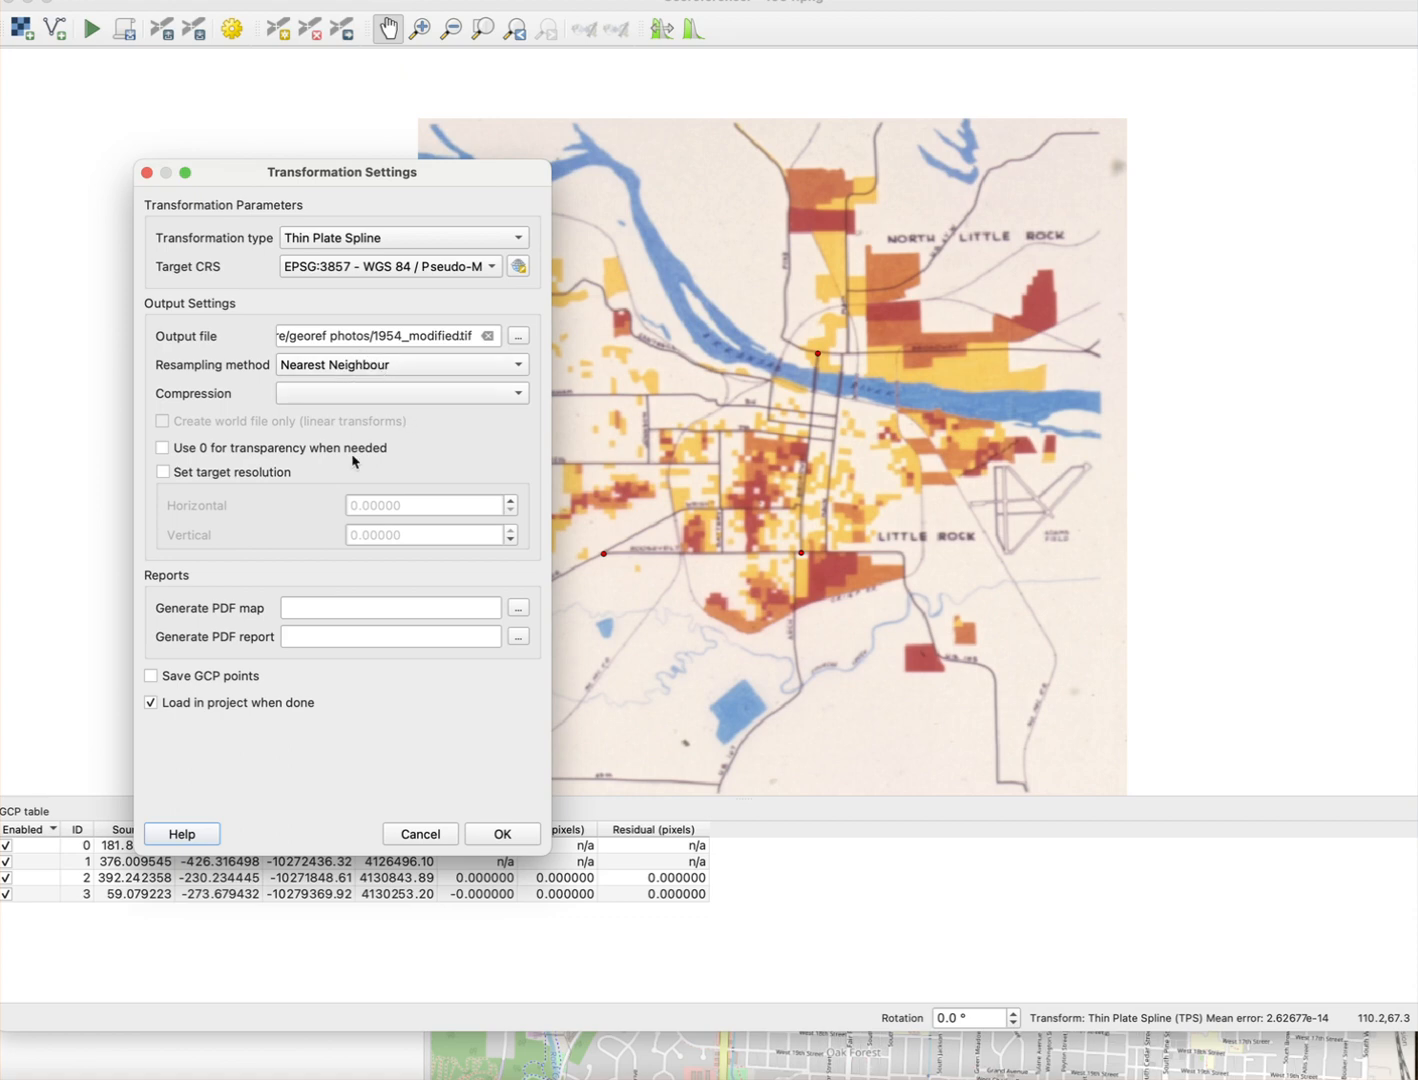
- Enable saving of the GCP points, accept the transformation settings and run the georeferencing
click(151, 676)
click(505, 834)
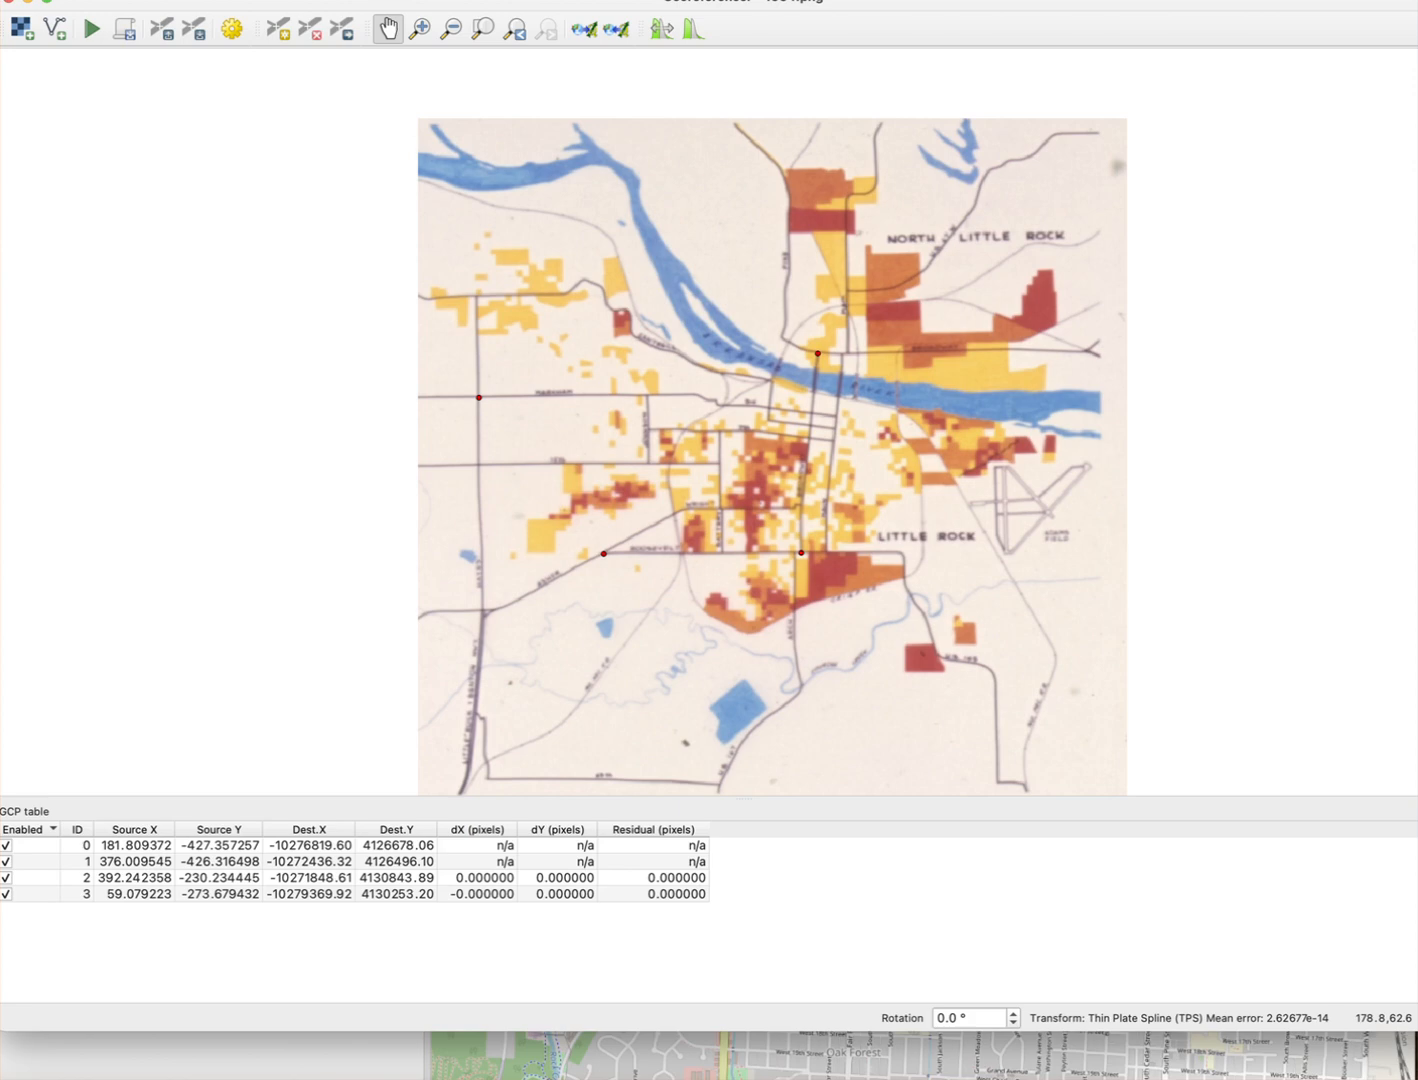
click(93, 37)
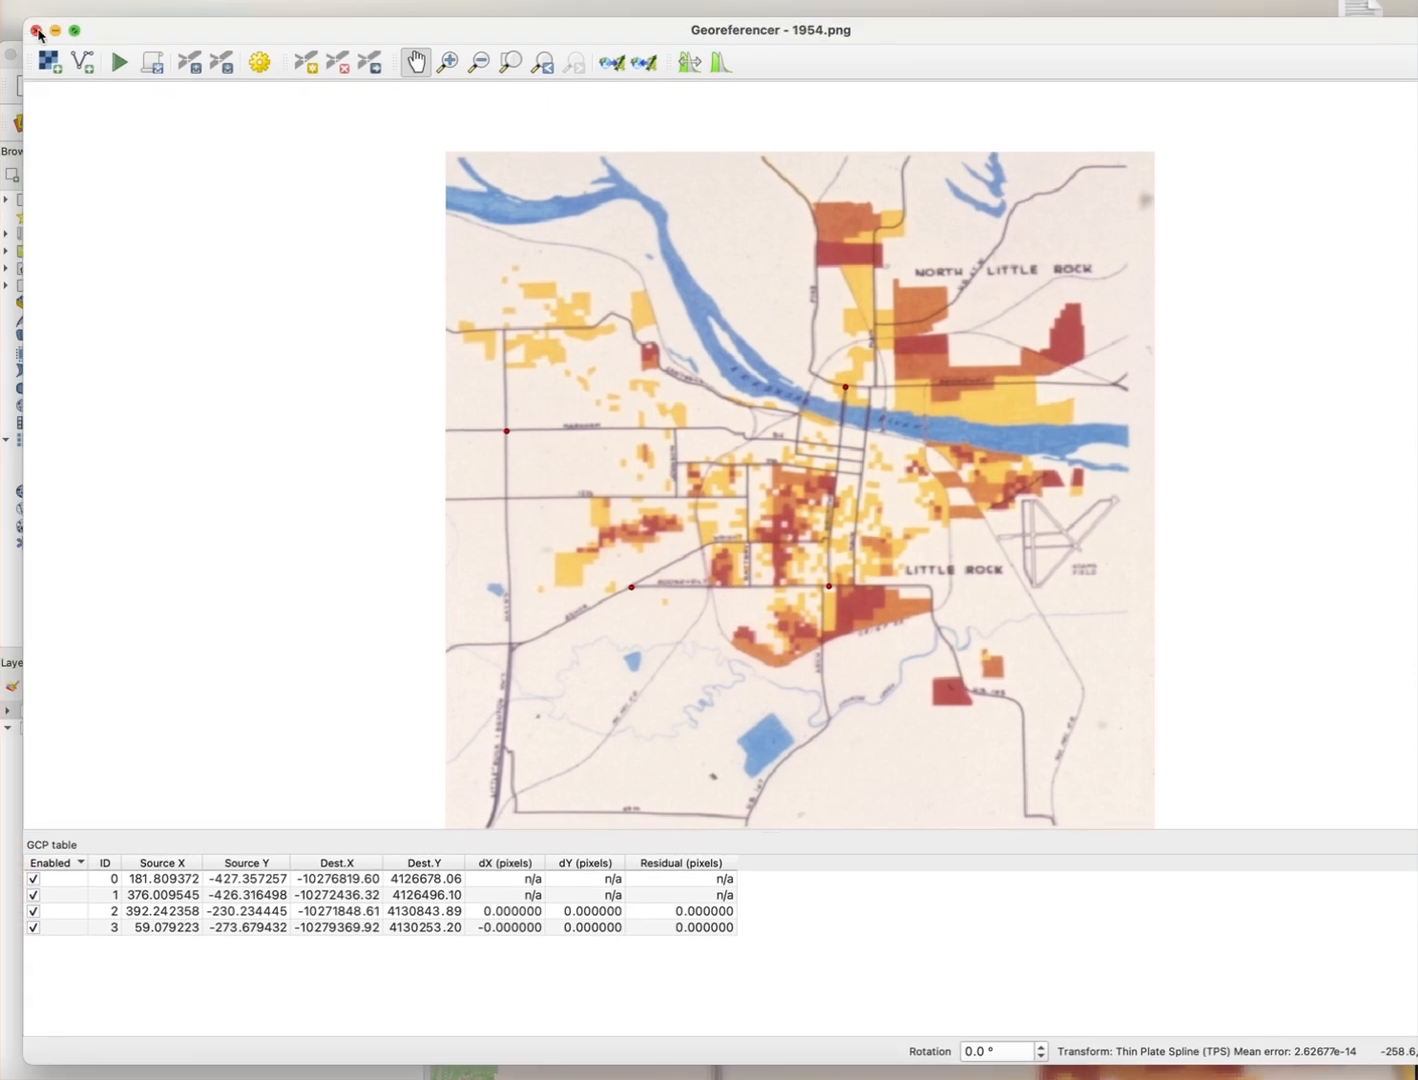
- Close the Georeferencer and bring the whole 1954_modified raster into view over the OSM Standard basemap
click(9, 2)
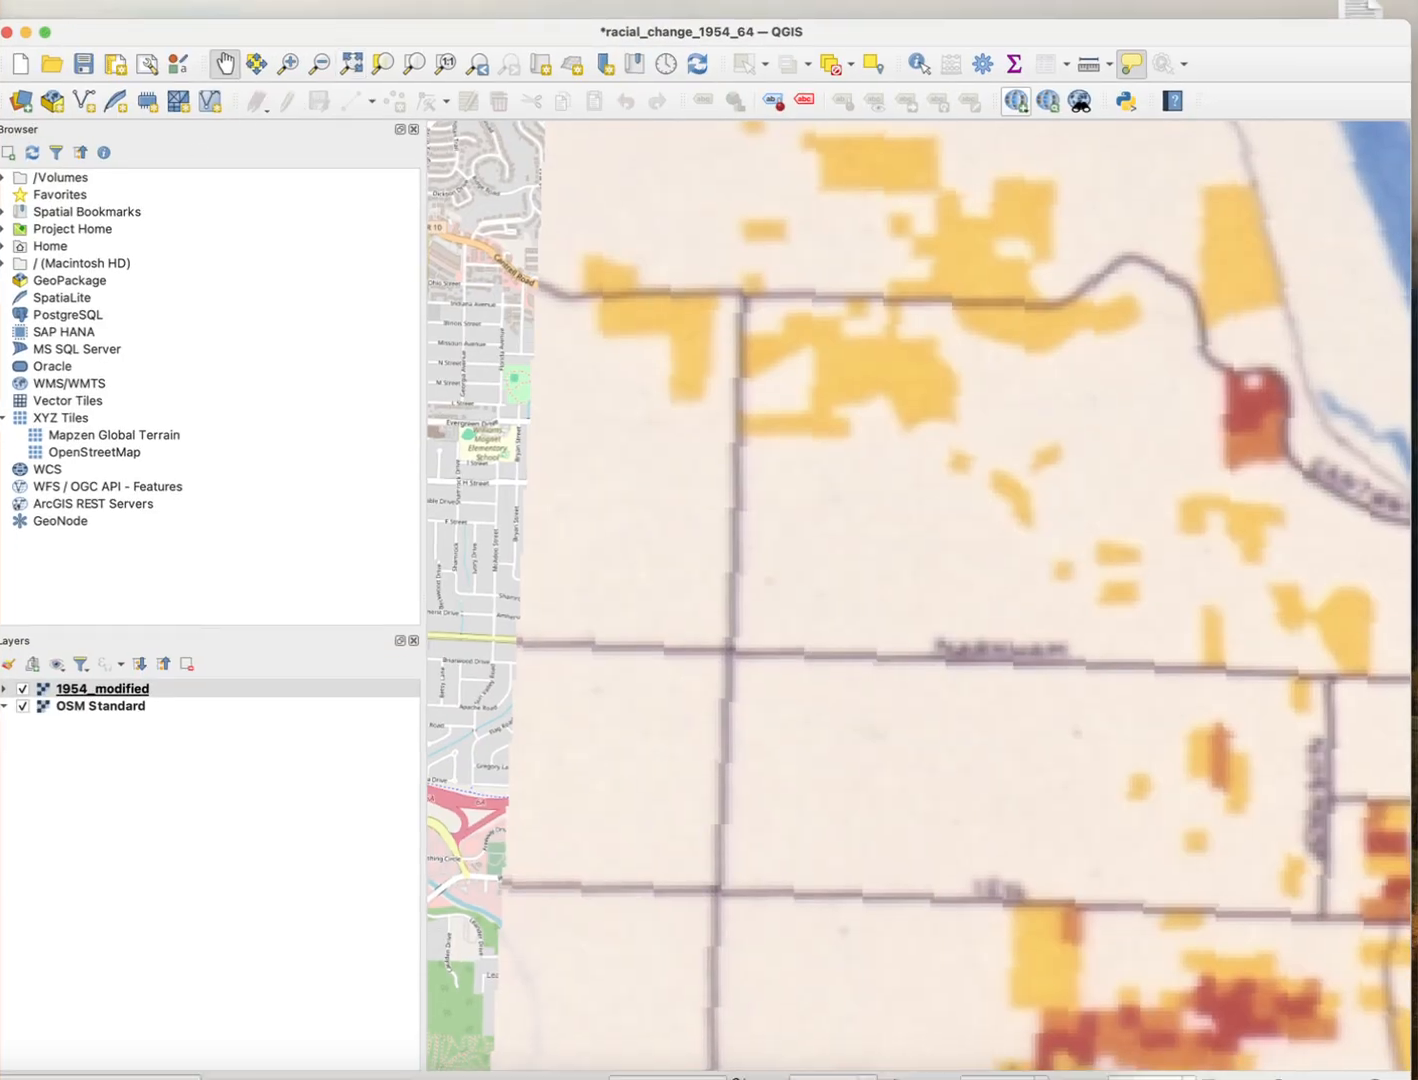
scroll(751, 751, down, 5)
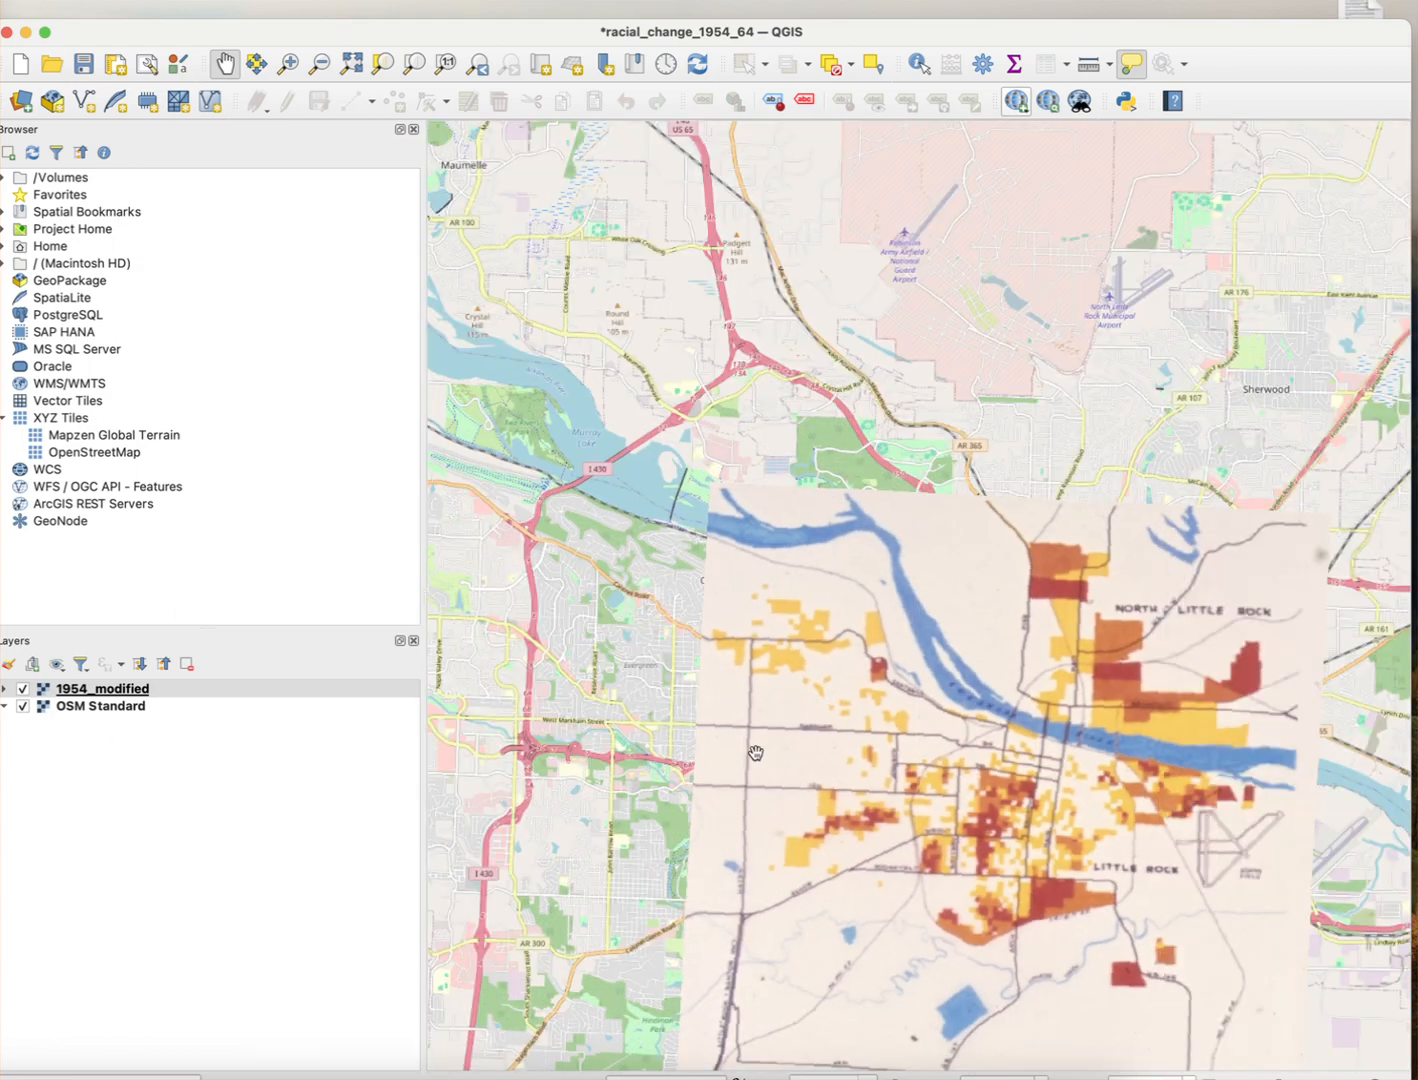
drag(753, 662, 669, 549)
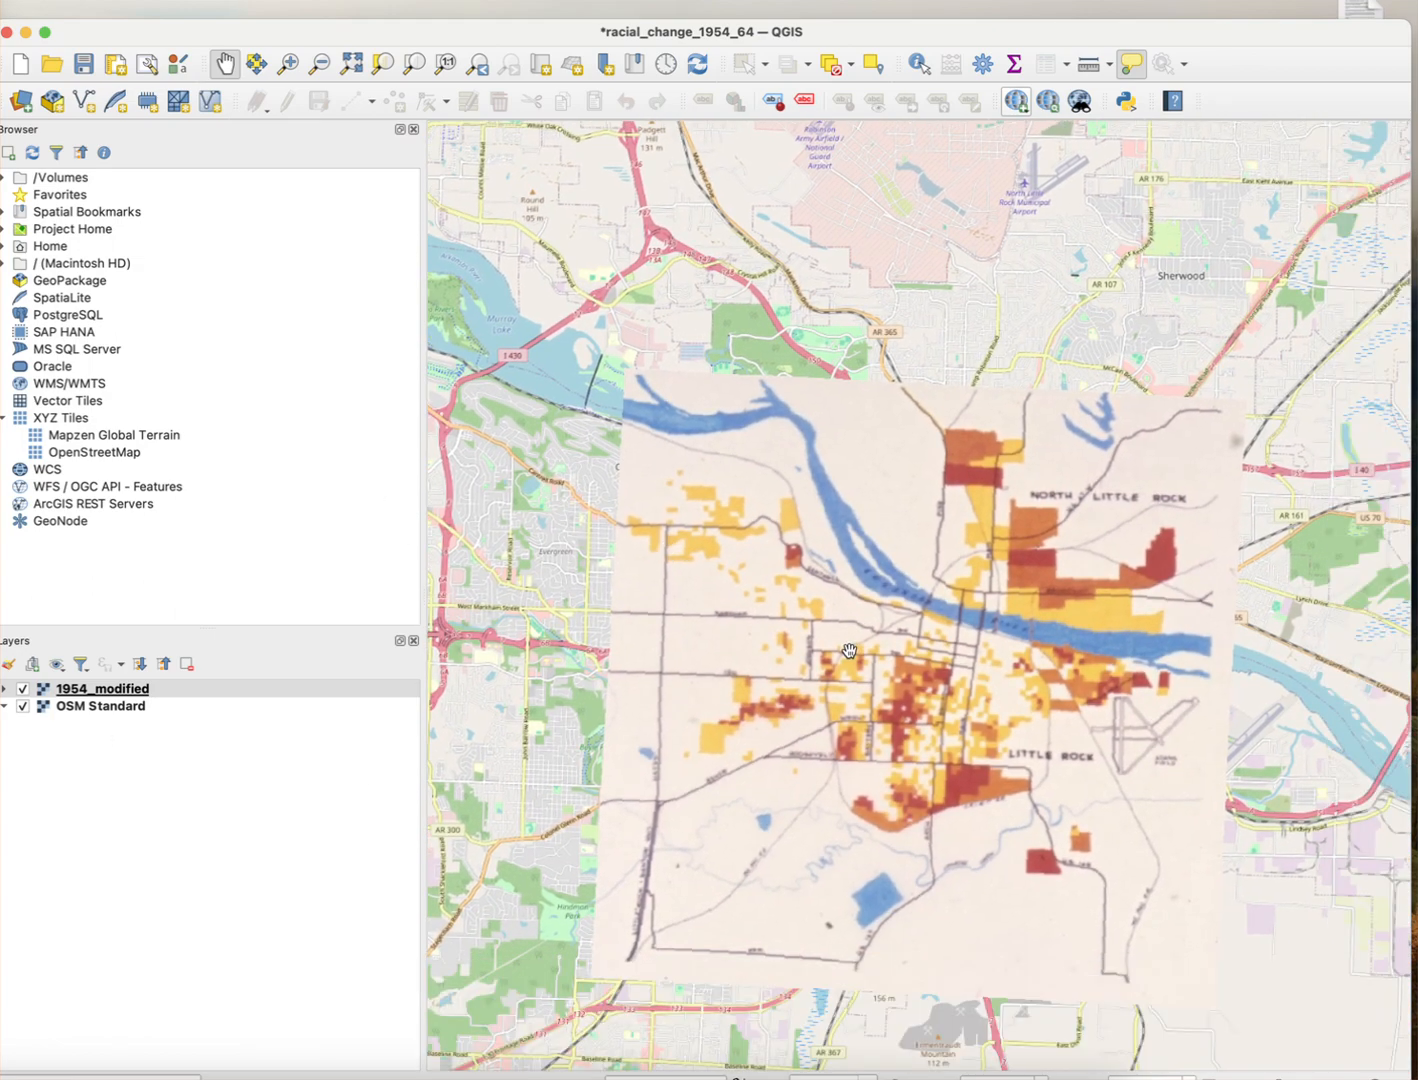
drag(960, 699, 909, 630)
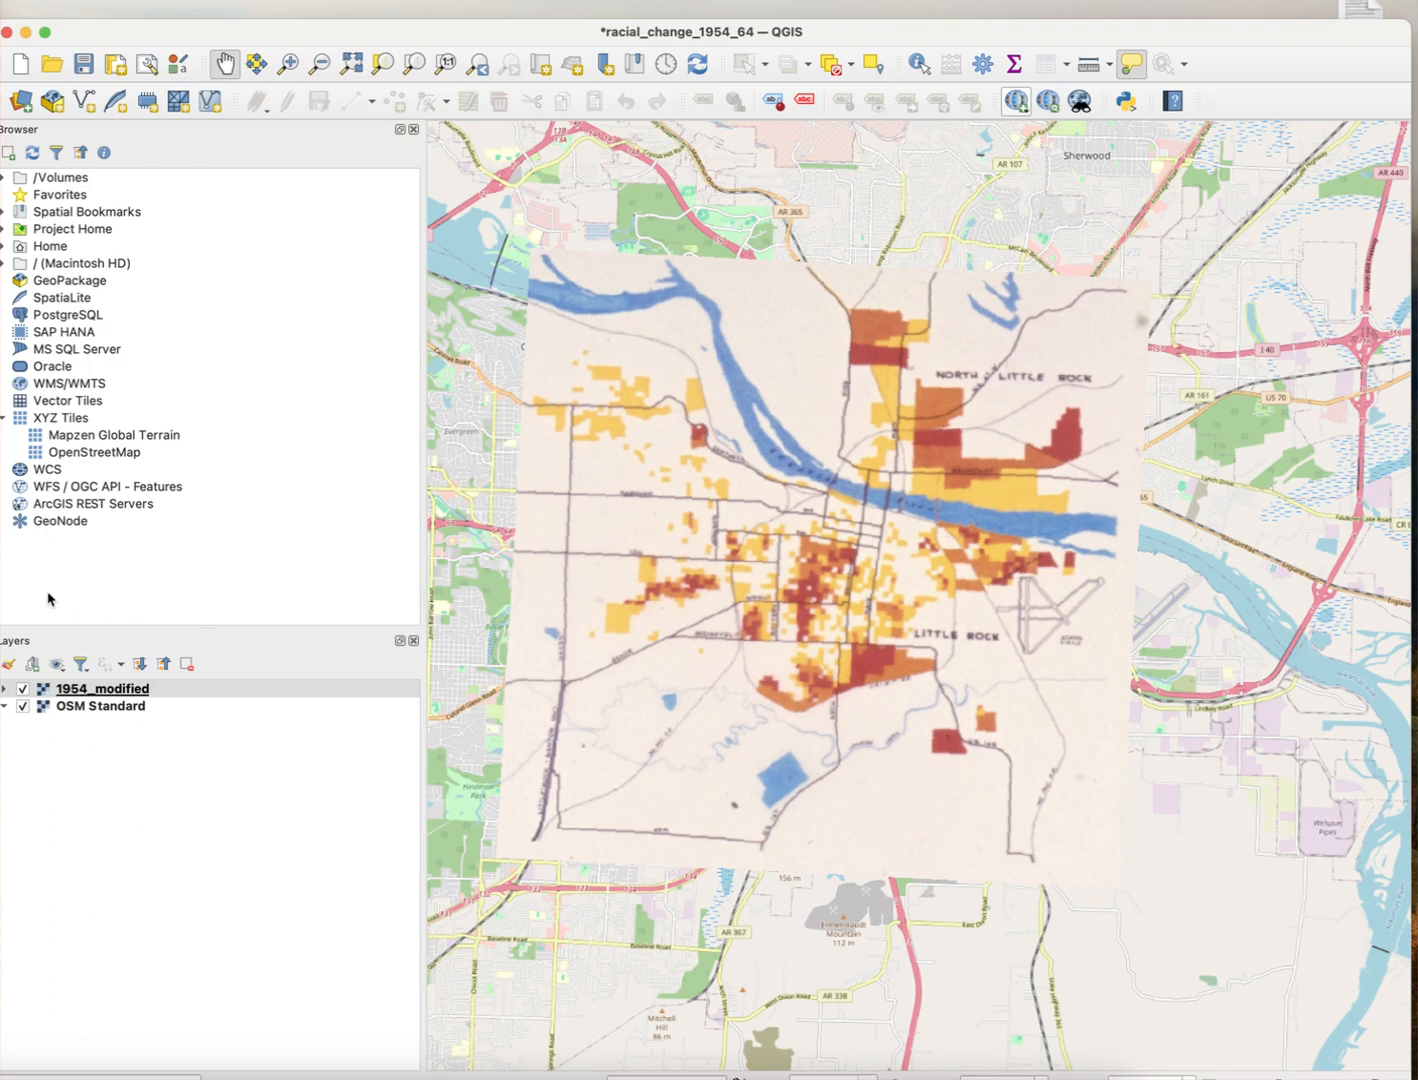
- Set the global opacity of the 1954_modified layer to about 64% and apply it
right_click(103, 688)
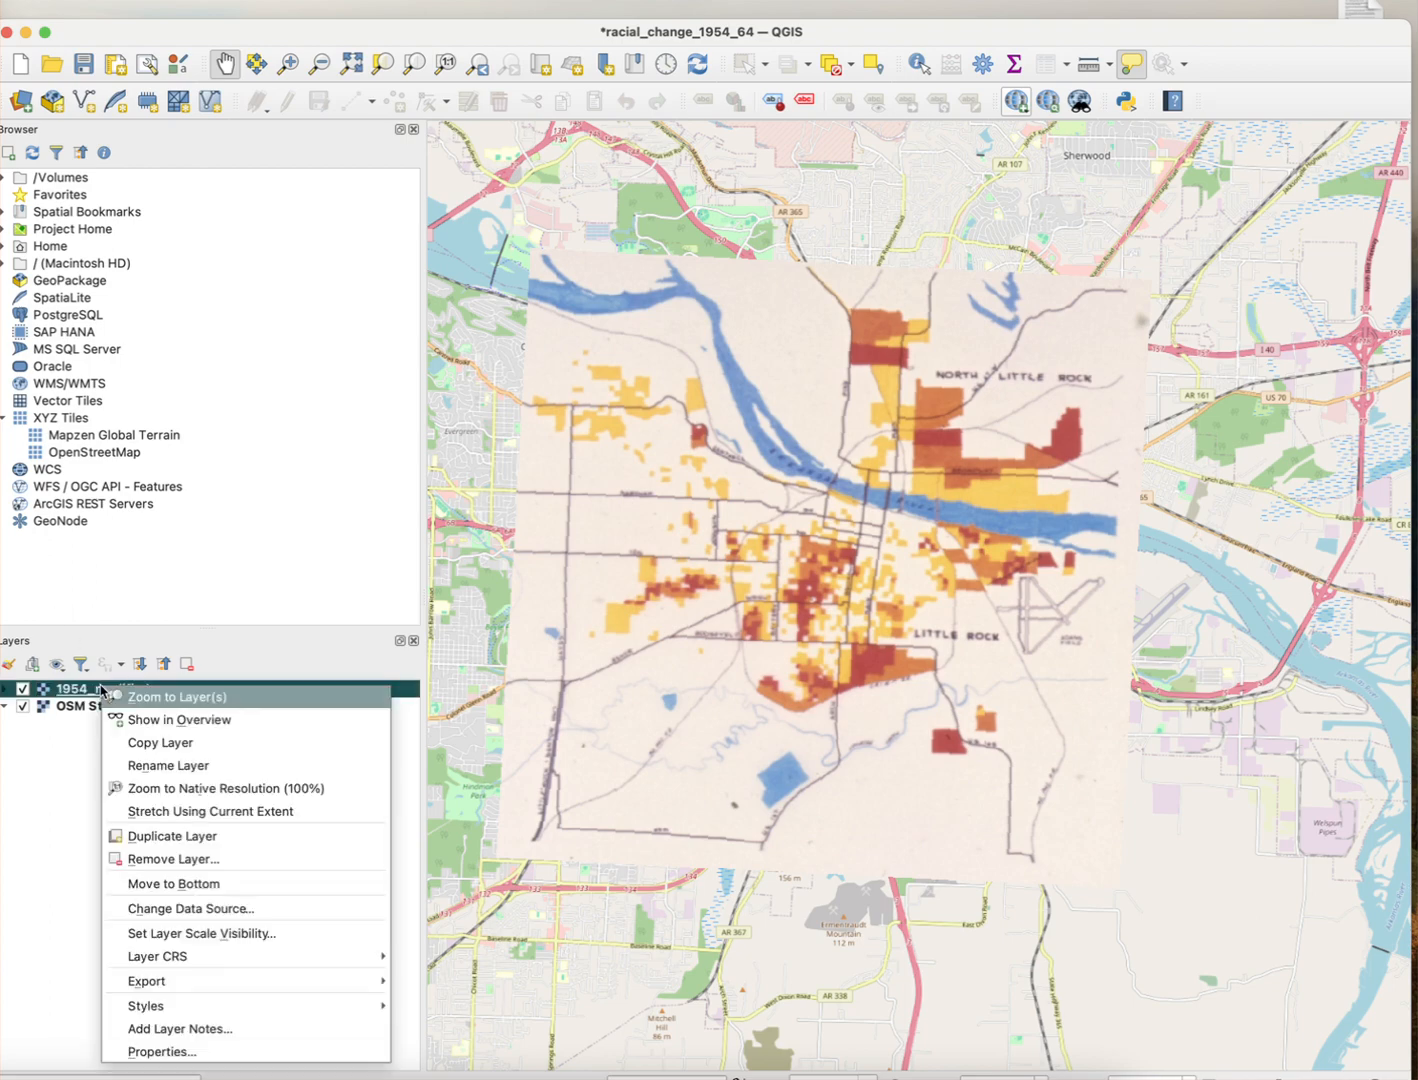
click(147, 1052)
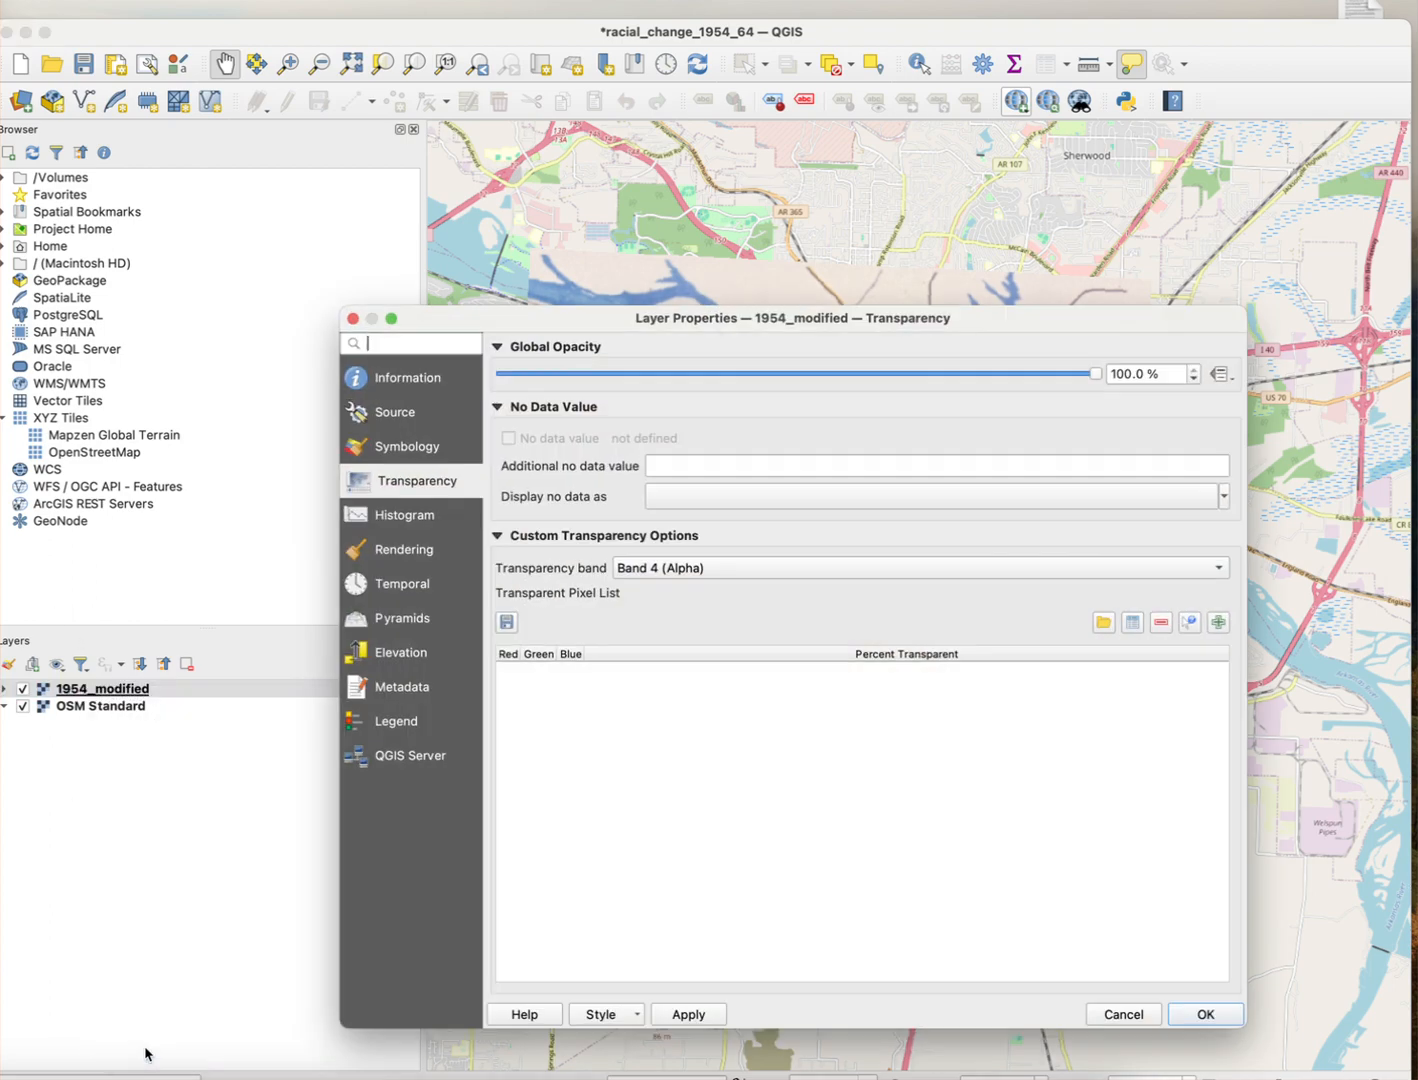
drag(1090, 380, 877, 390)
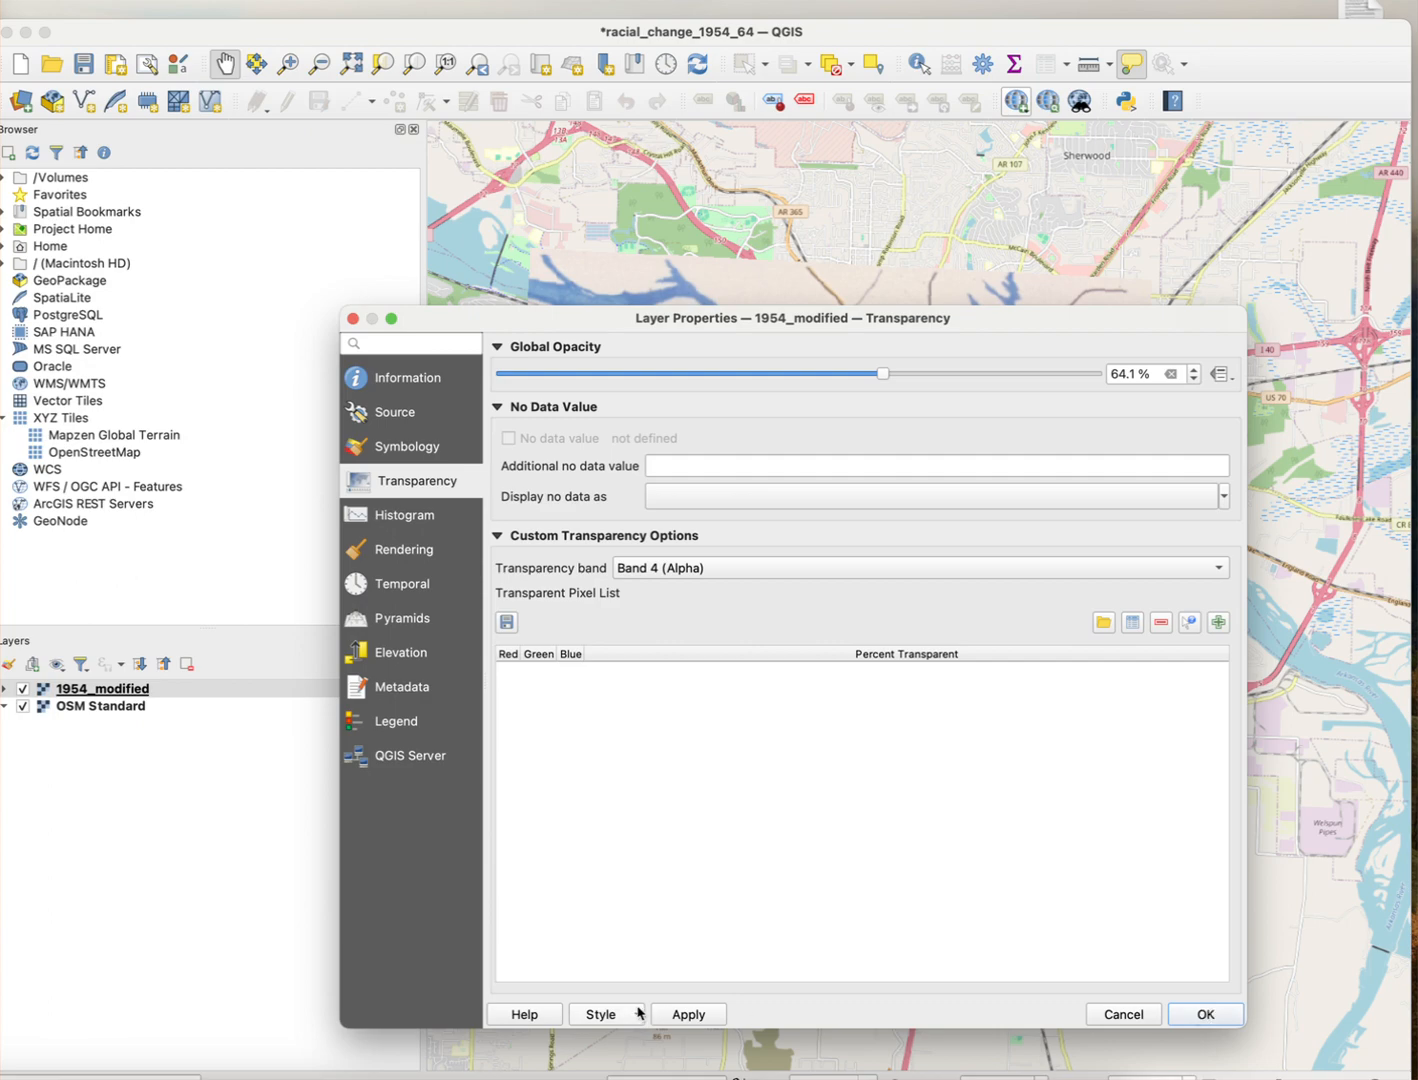
click(667, 1014)
click(1205, 1015)
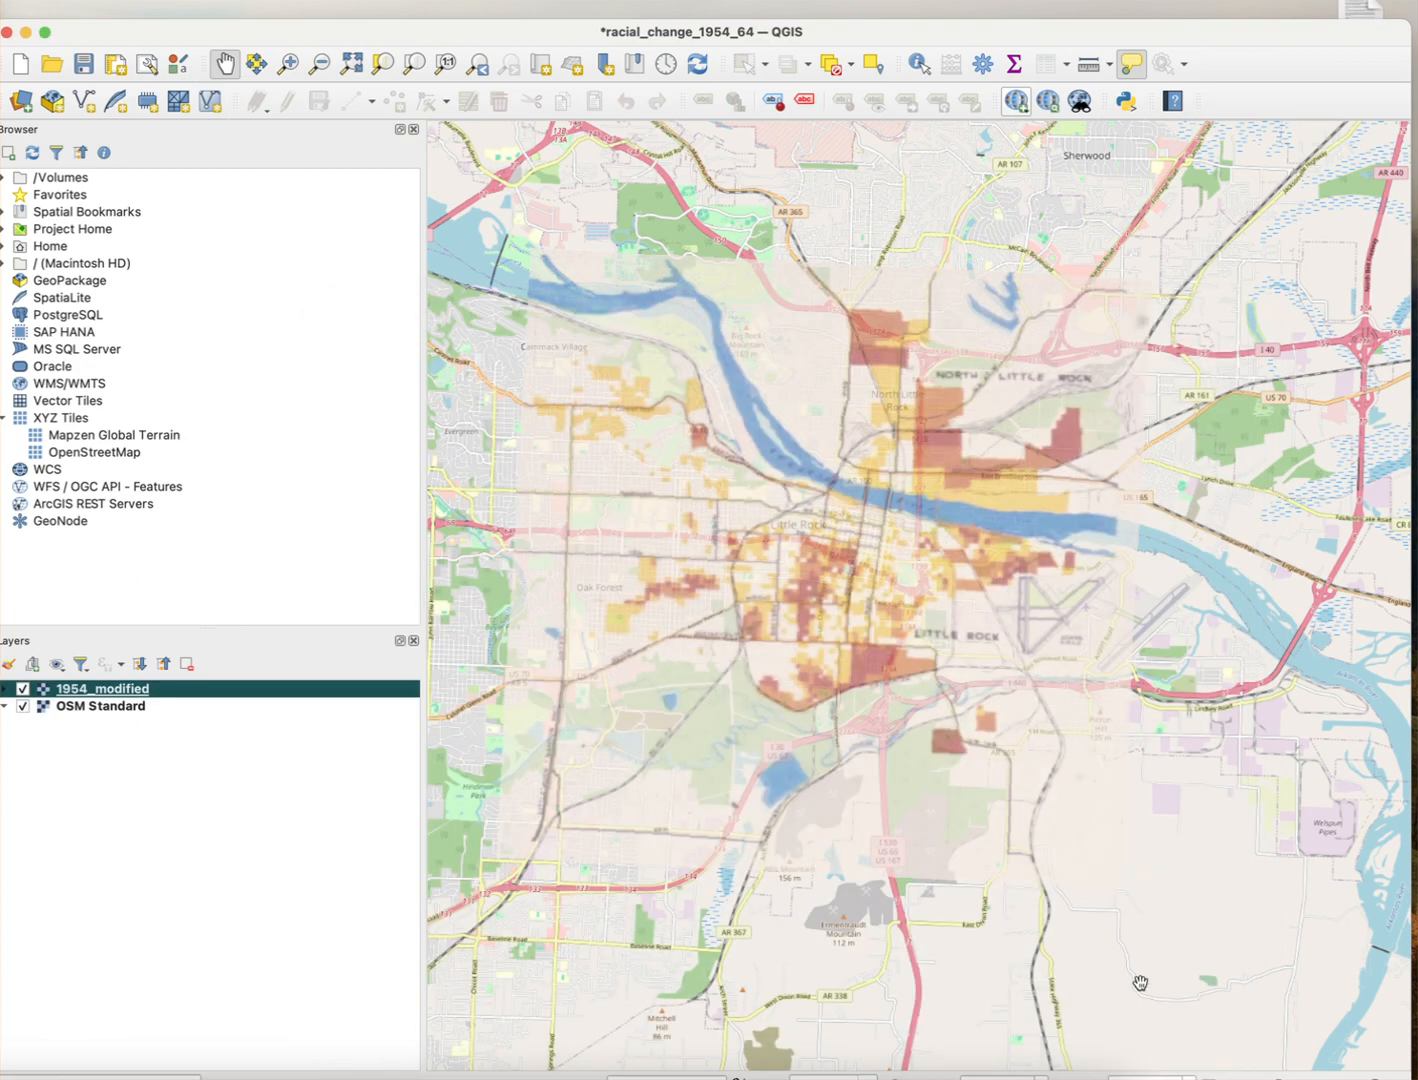
- Examine how the streets, river and airfield of the semi-transparent 1954 map align with the OSM basemap across Little Rock and North Little Rock
scroll(840, 644, up, 4)
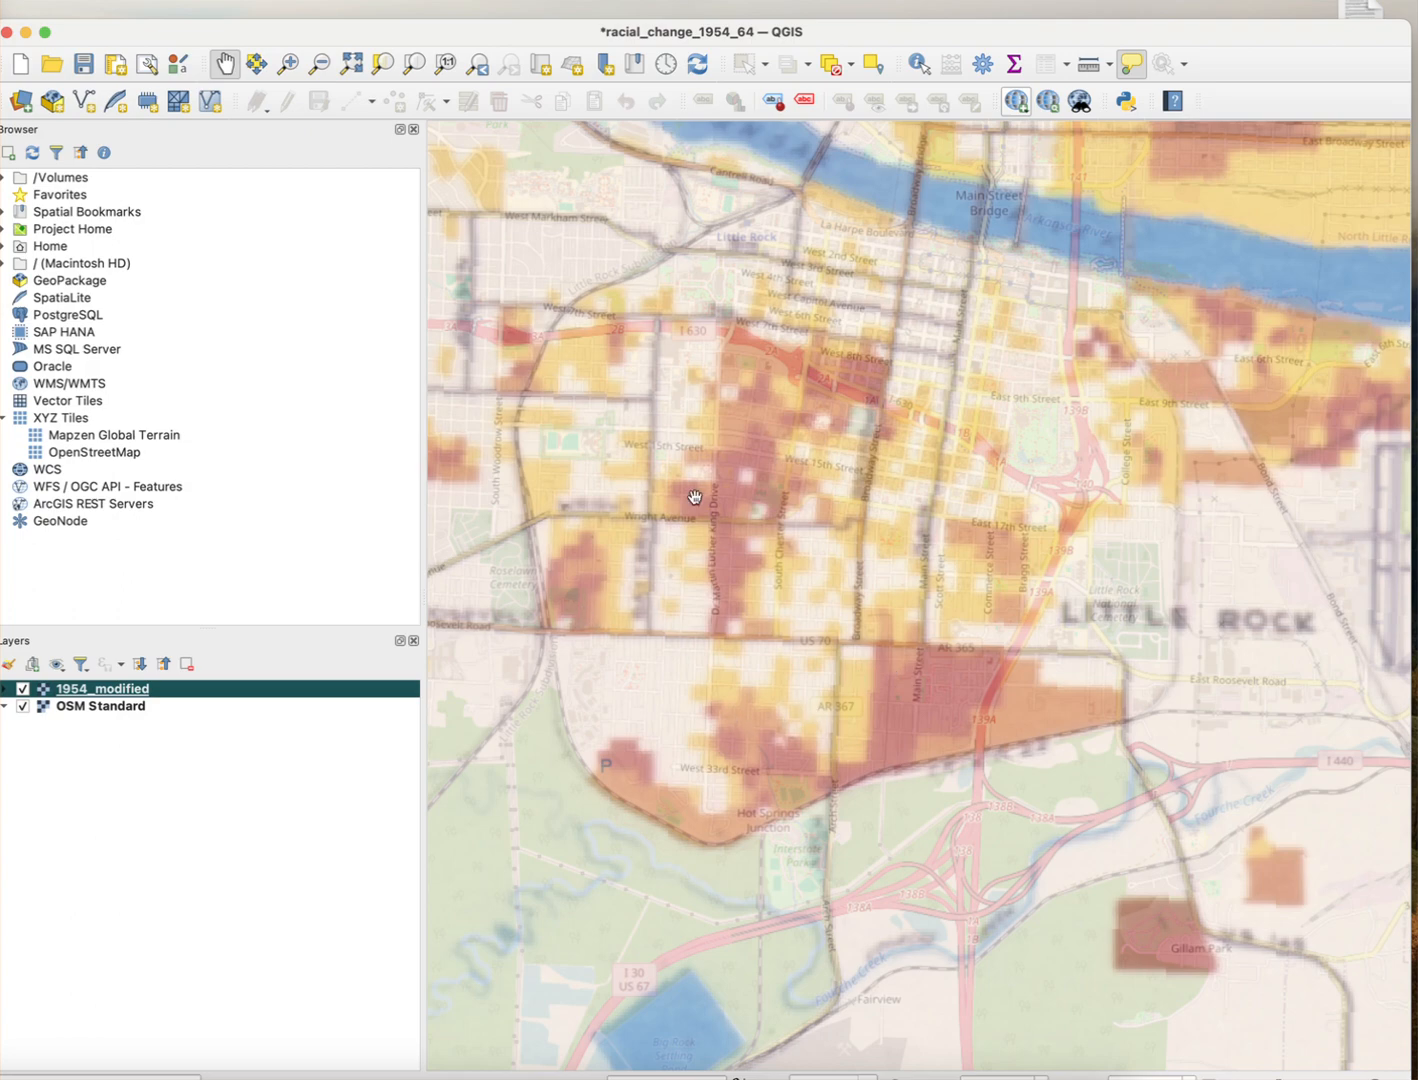
drag(988, 518, 802, 566)
drag(1031, 444, 896, 667)
drag(1085, 416, 848, 554)
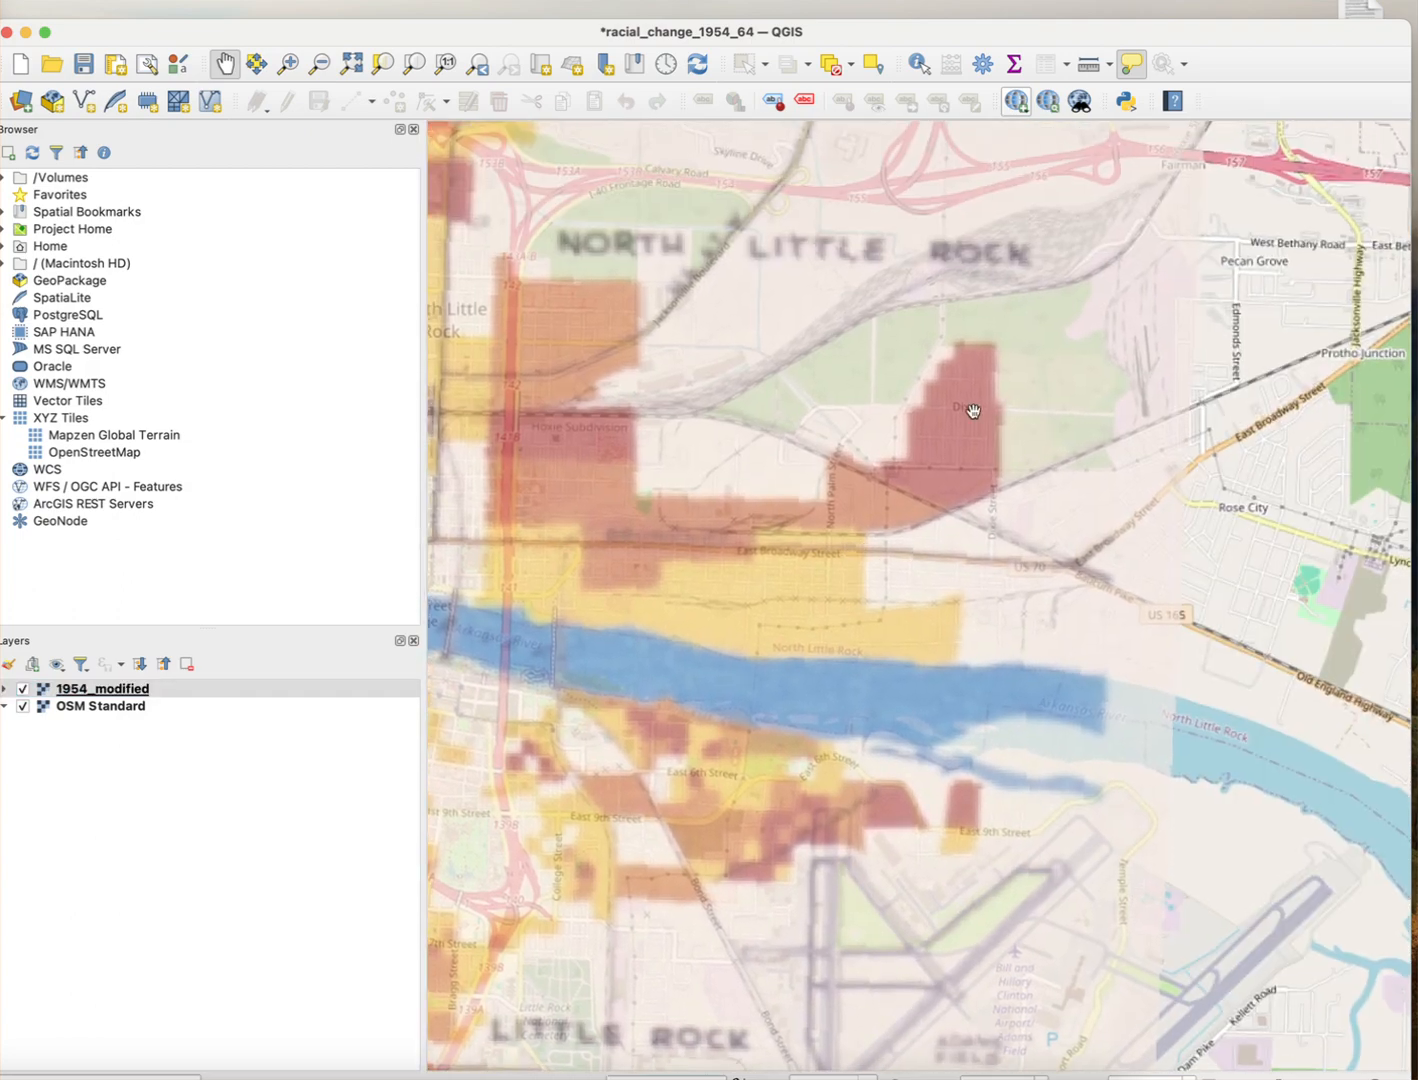
scroll(813, 563, down, 2)
drag(674, 687, 789, 620)
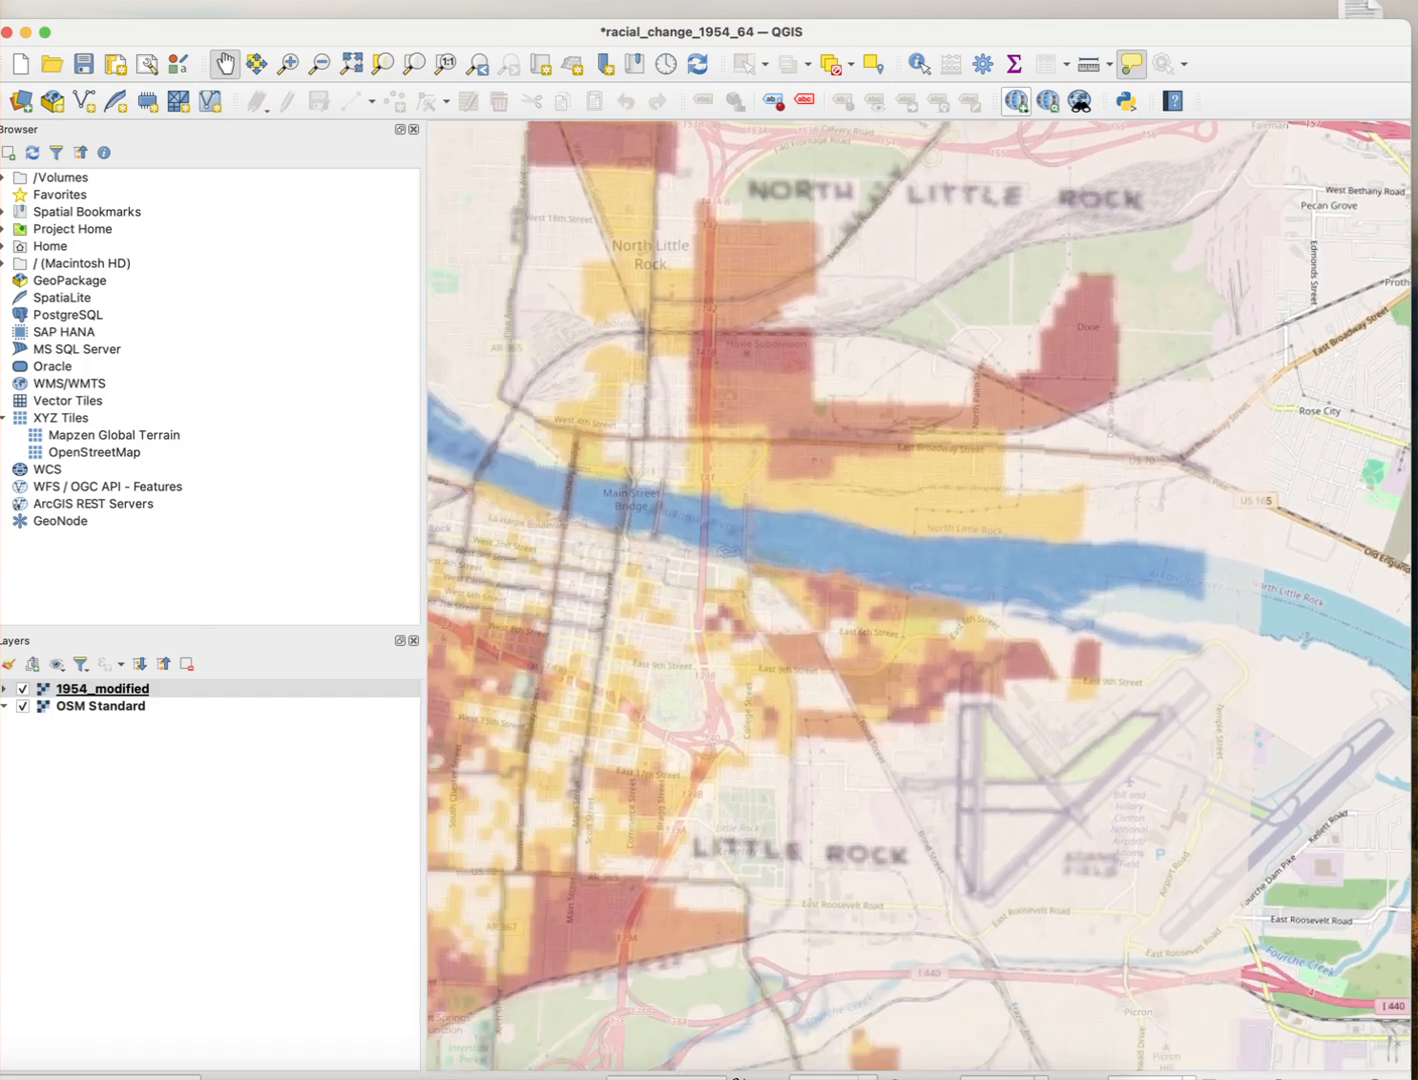
scroll(818, 760, down, 3)
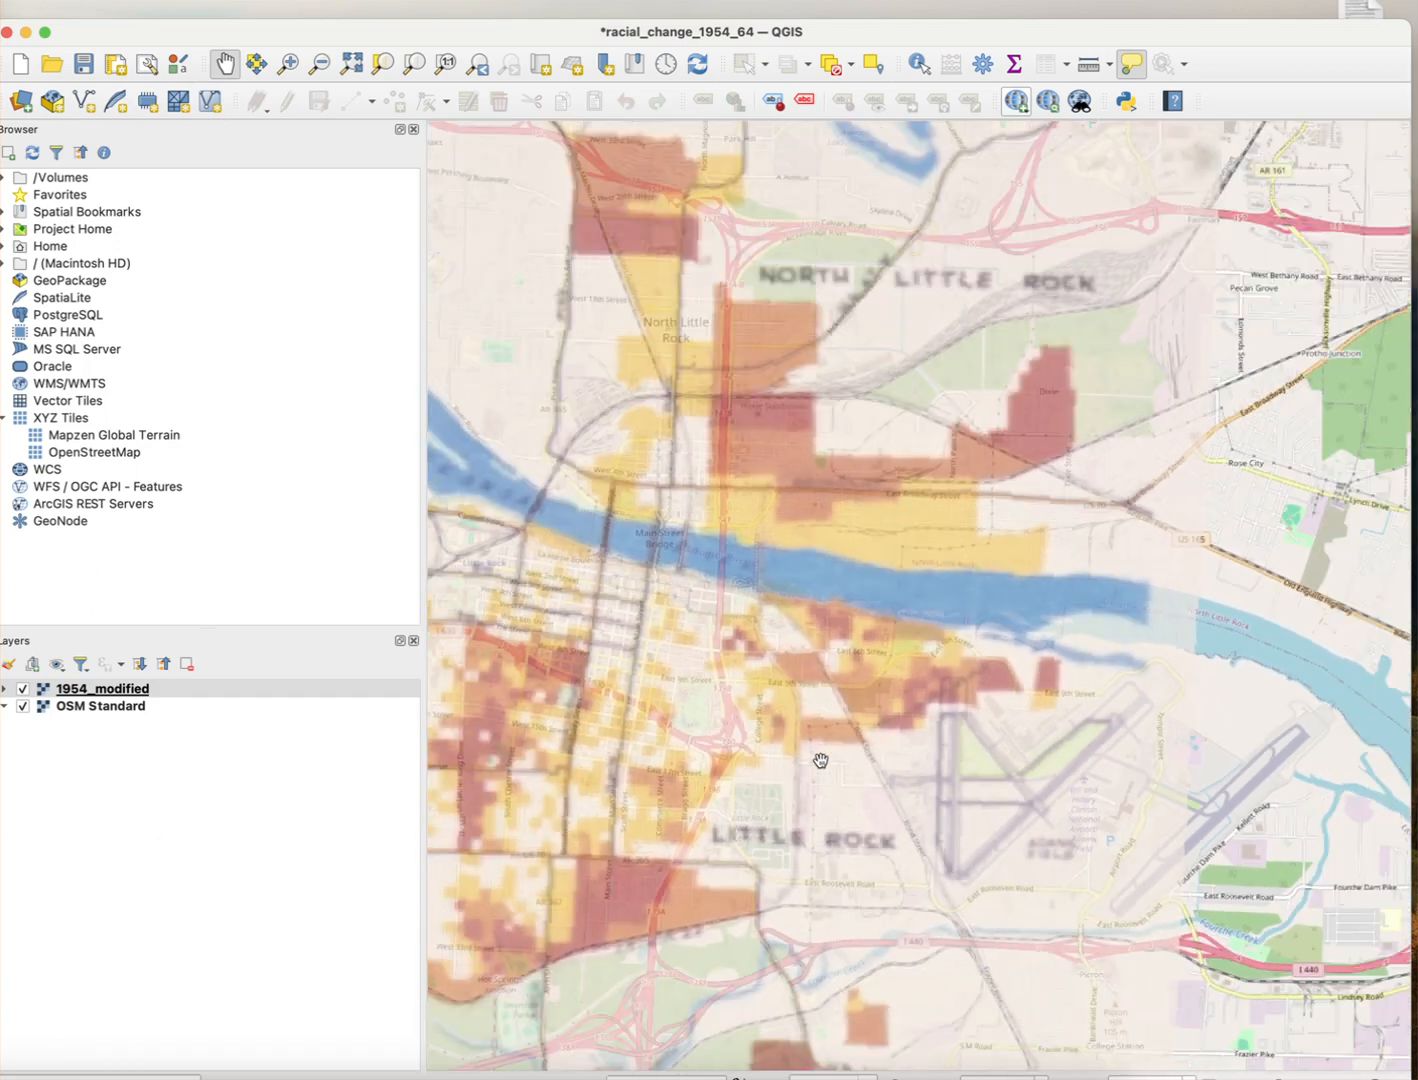
scroll(612, 762, down, 3)
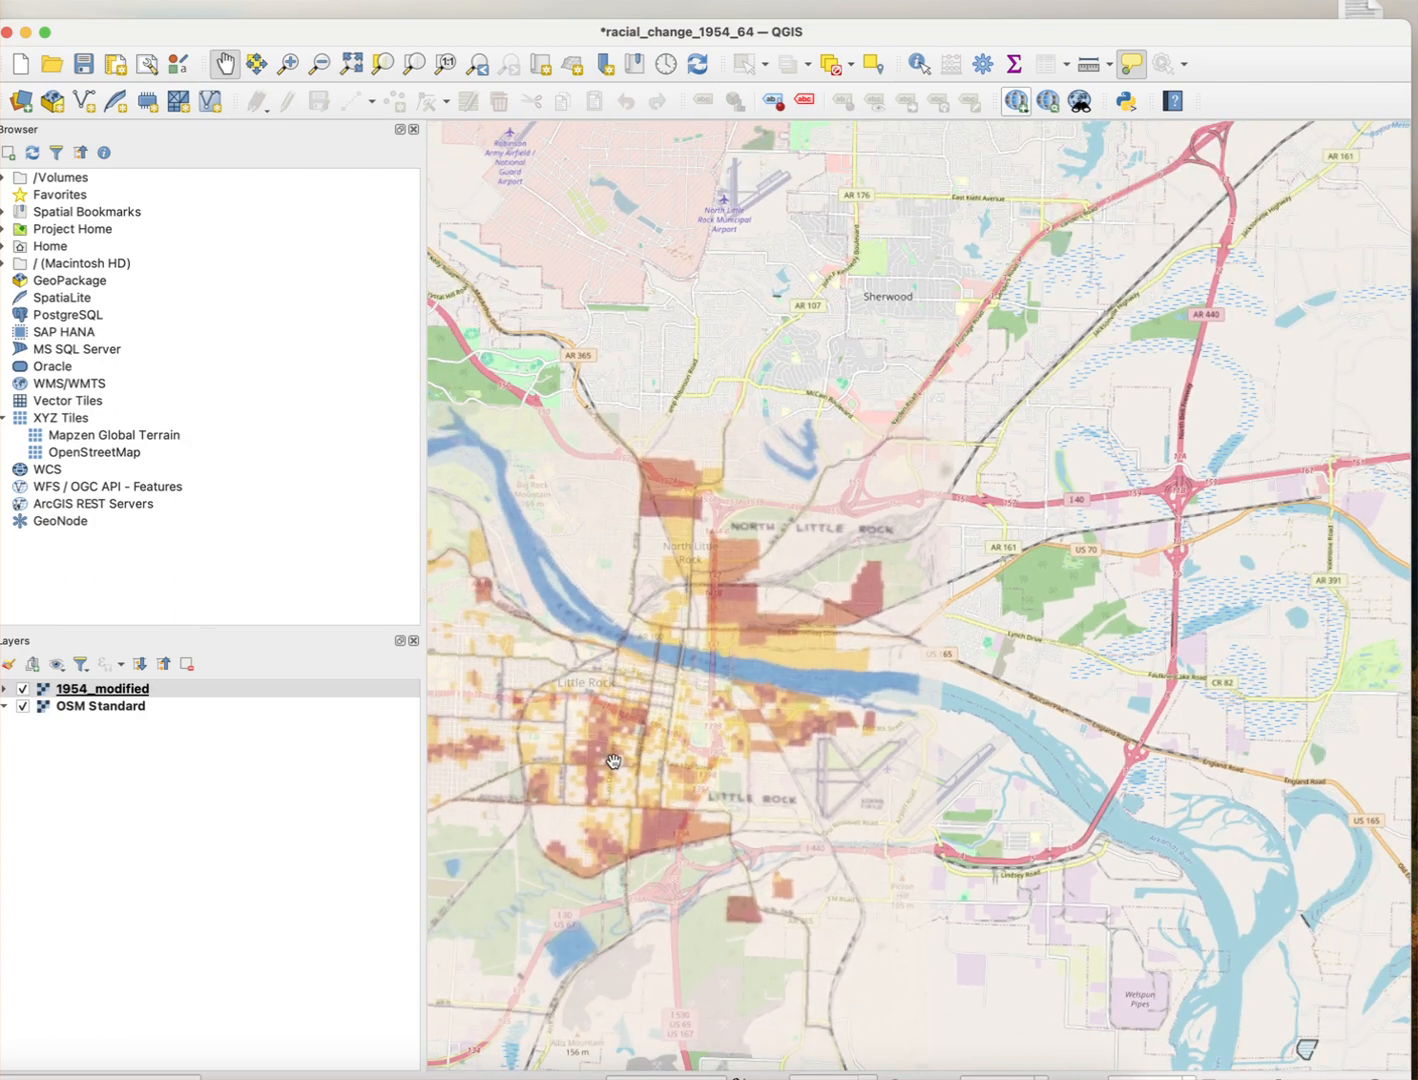
drag(649, 760, 763, 735)
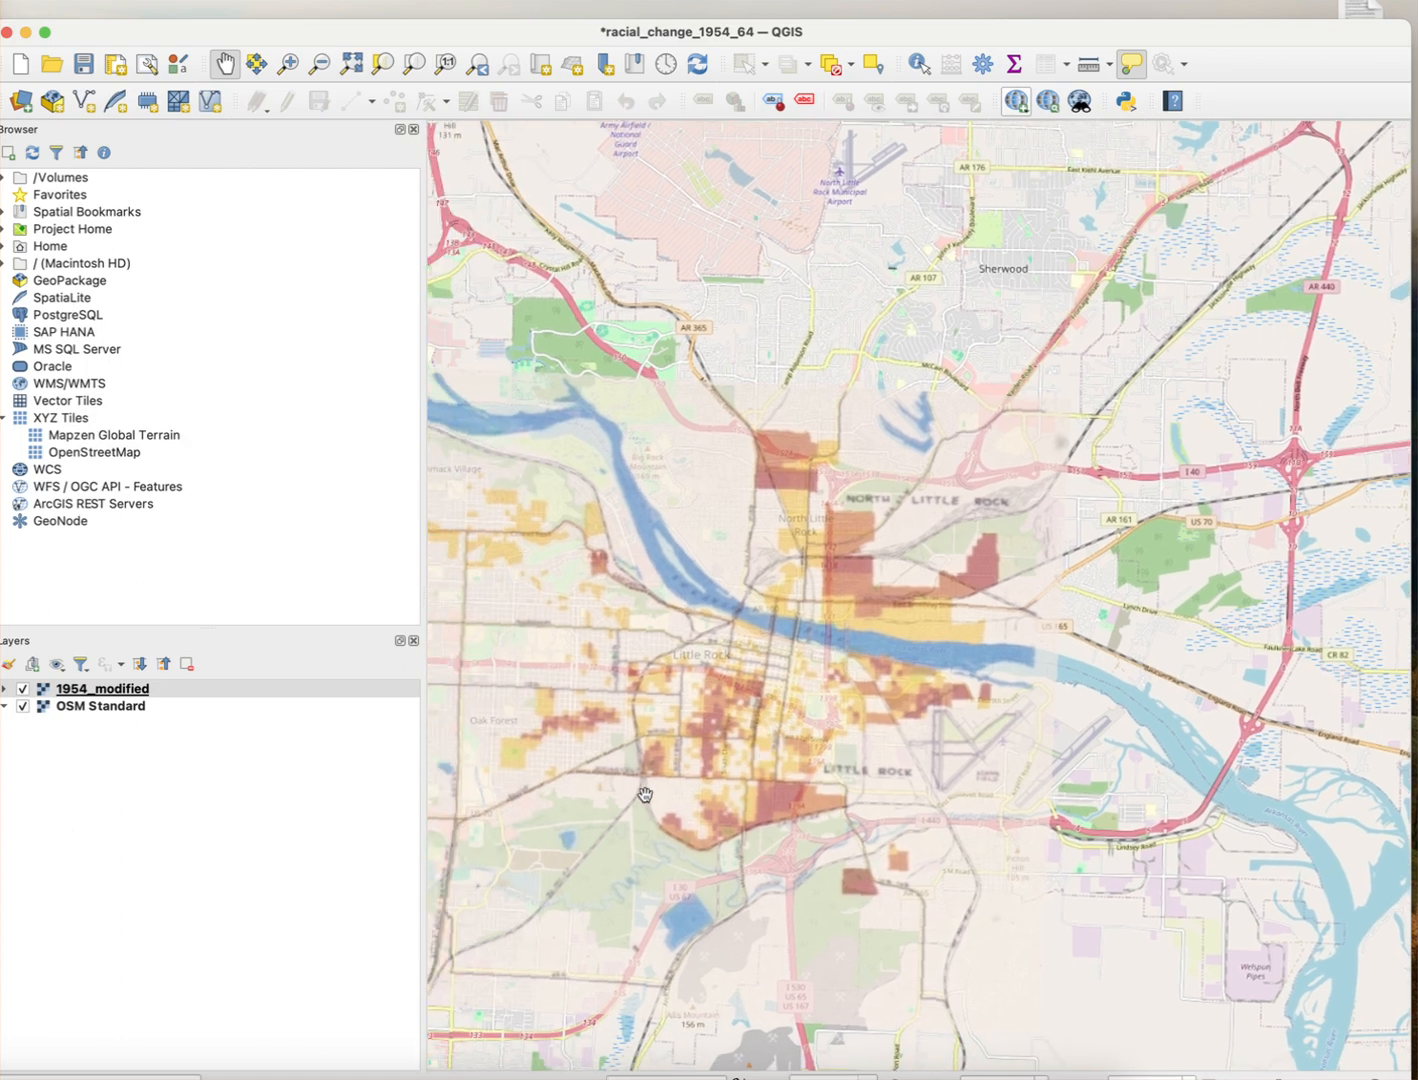
scroll(718, 773, up, 5)
drag(776, 698, 783, 725)
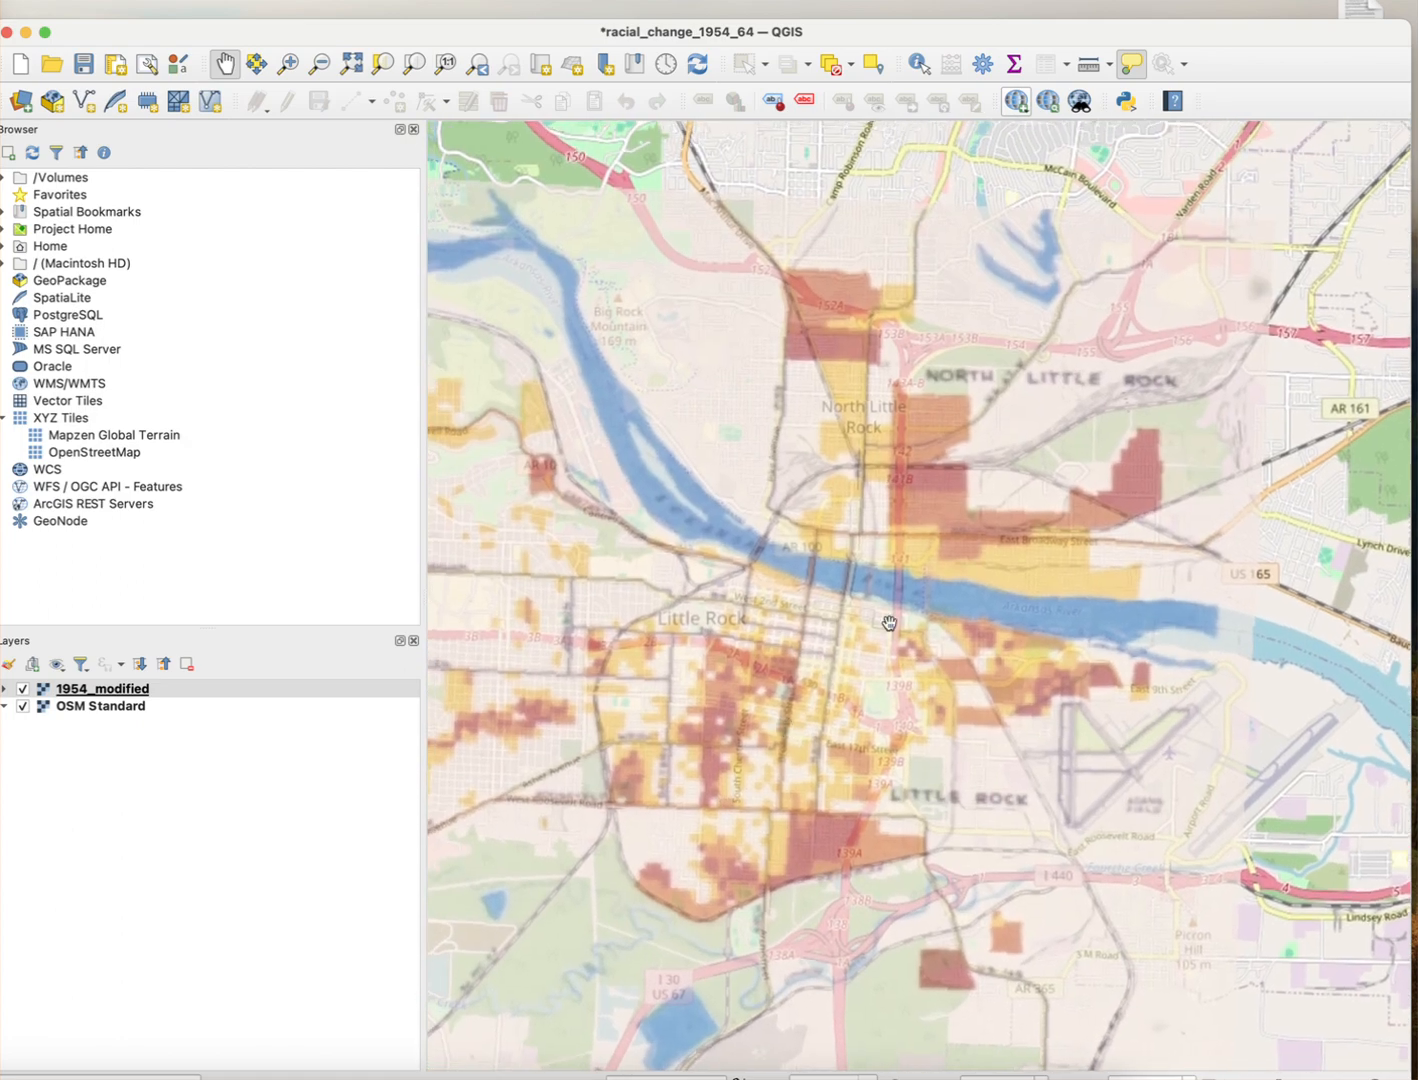
scroll(831, 700, down, 3)
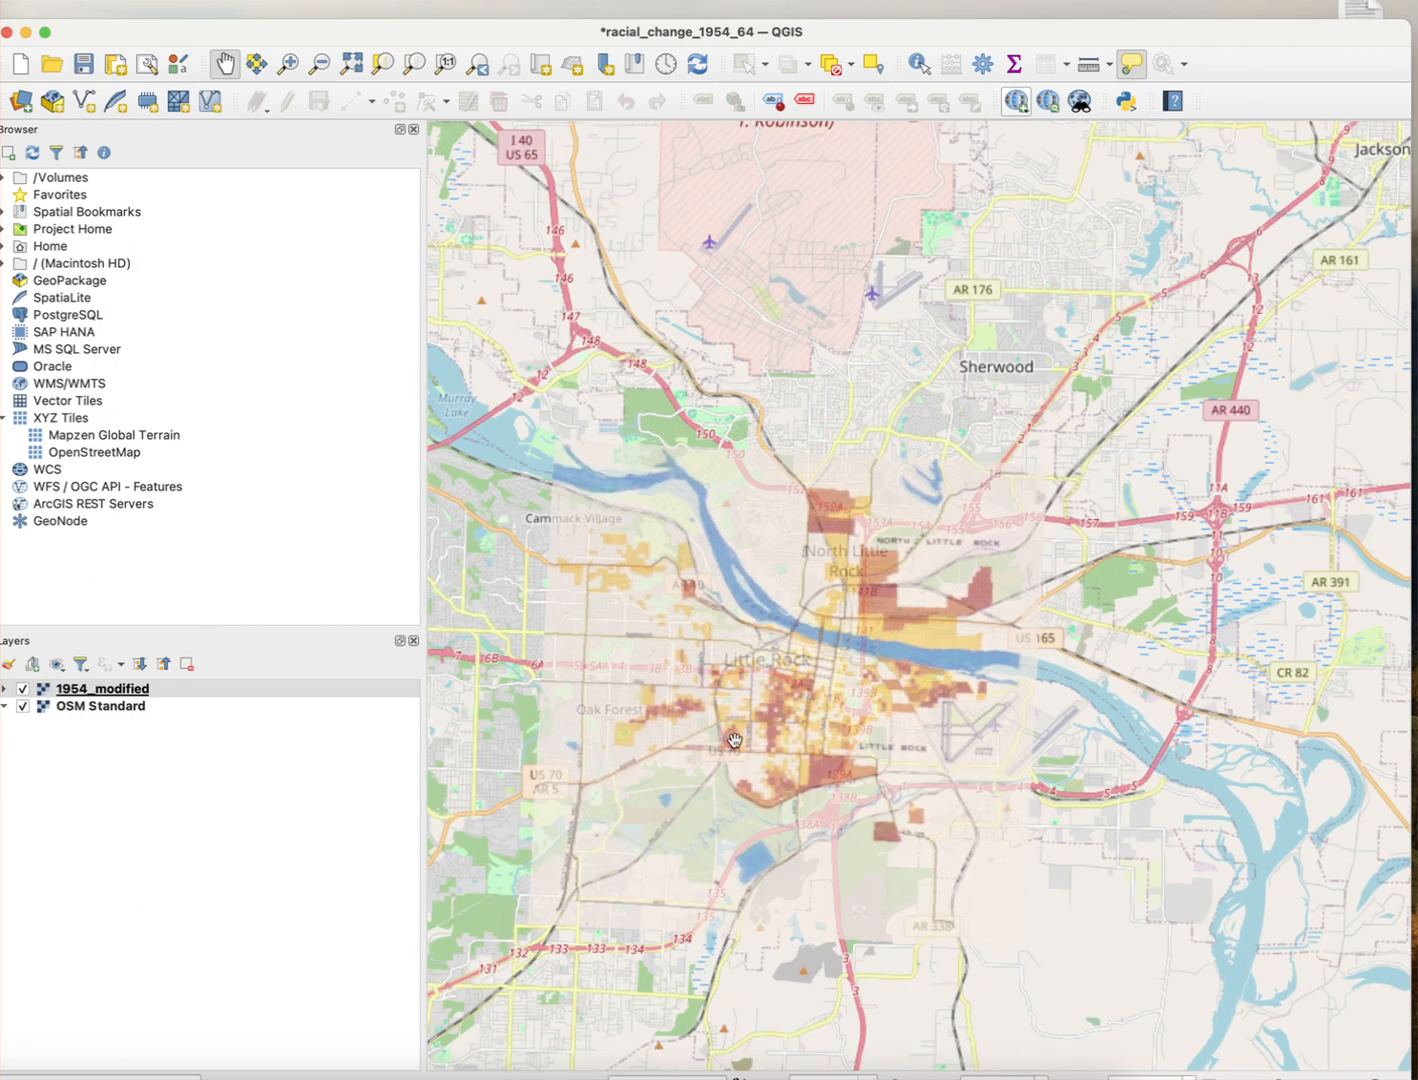
scroll(735, 740, down, 1)
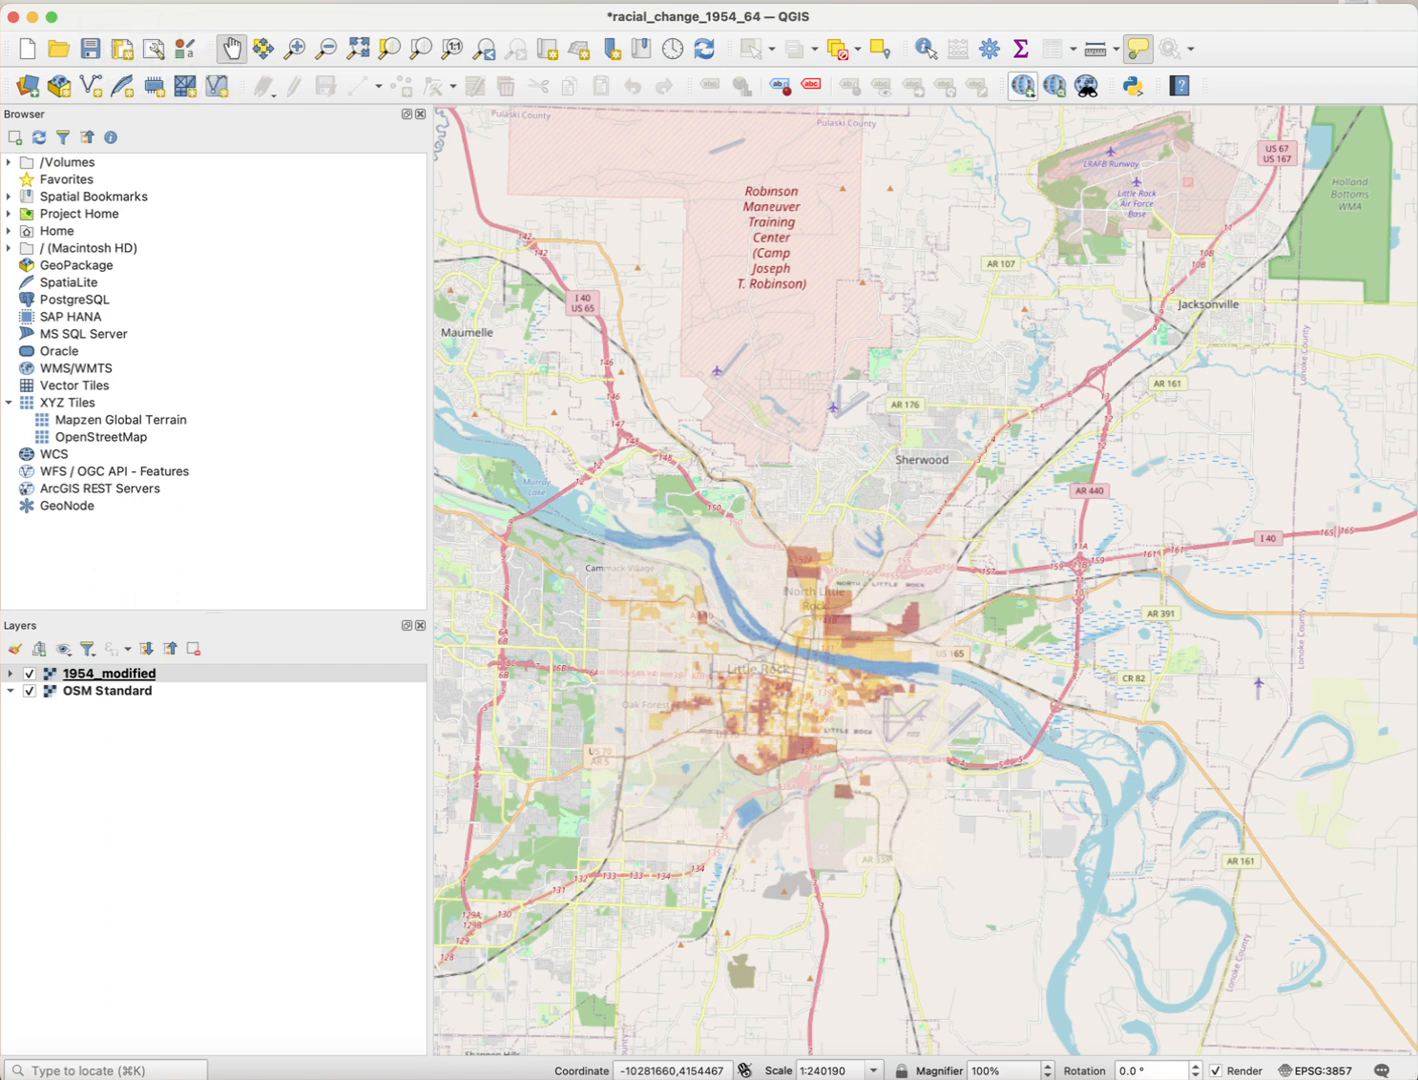
- Save the project as racial_change_1954_64 in QGZ format in the map documents folder, replacing the existing file
key(super+shift+s)
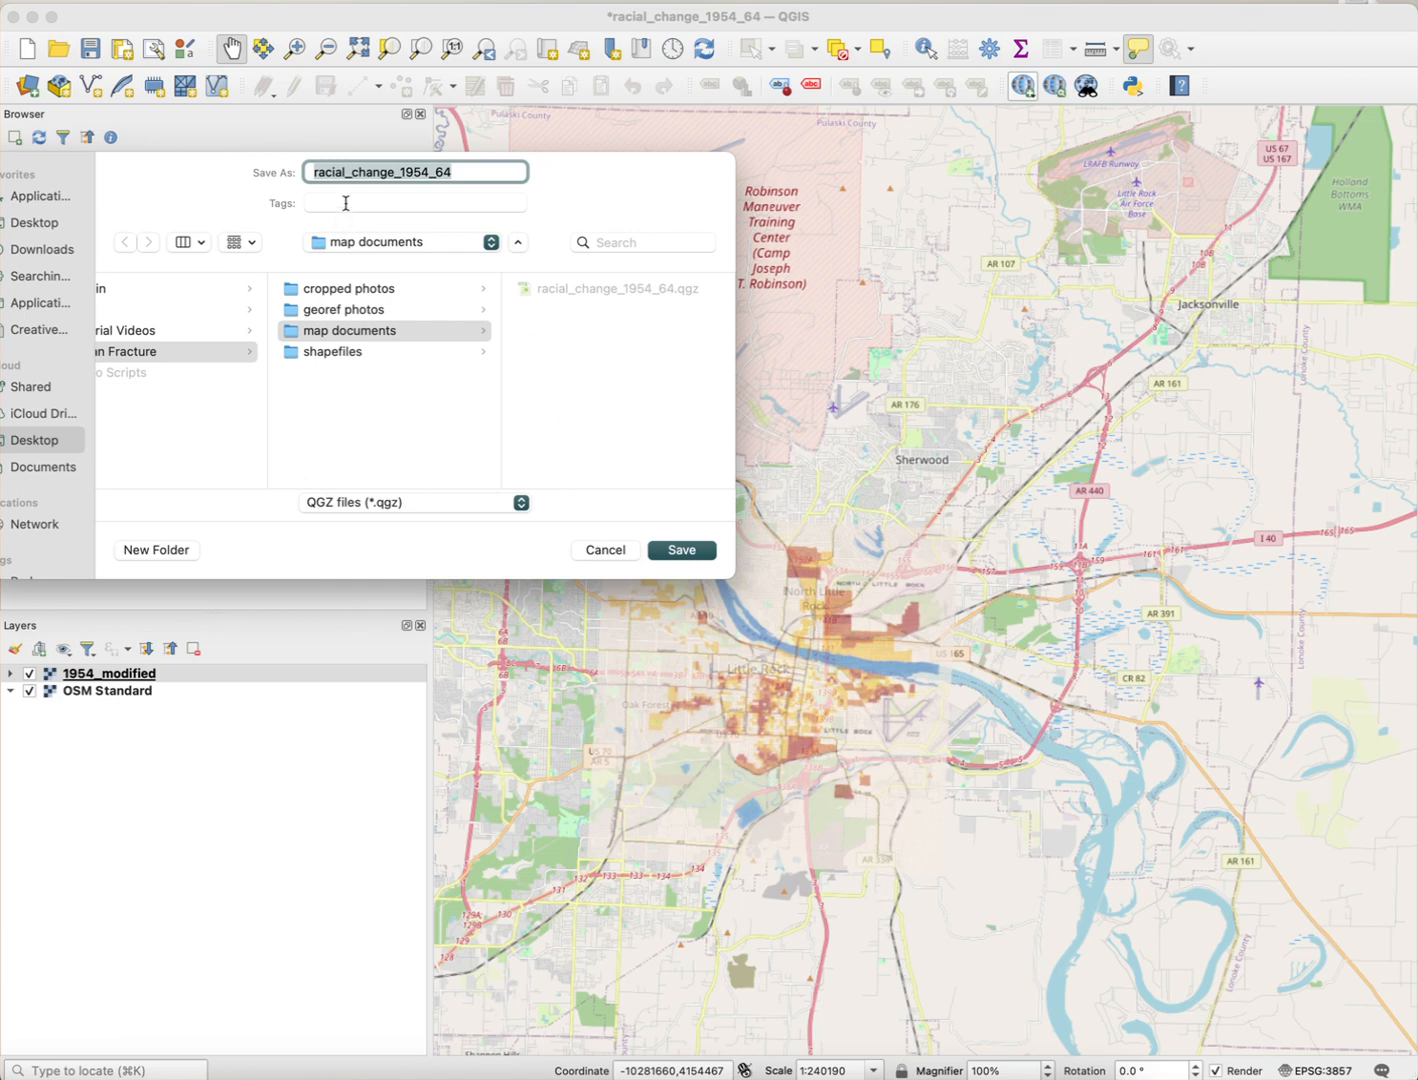
click(316, 176)
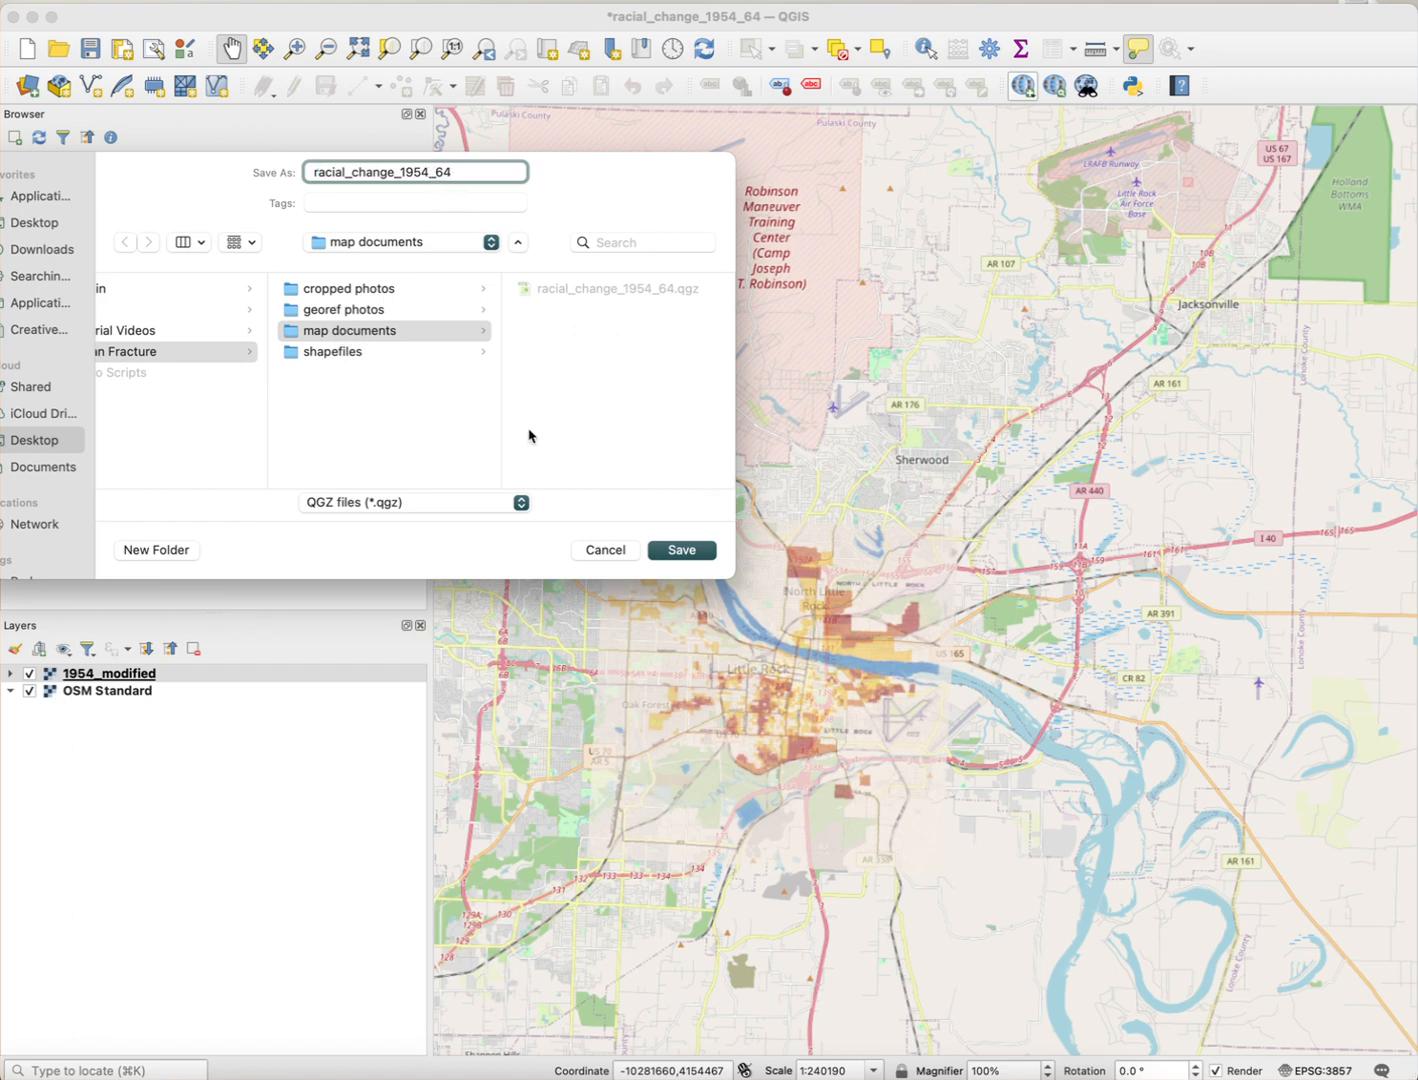
click(680, 551)
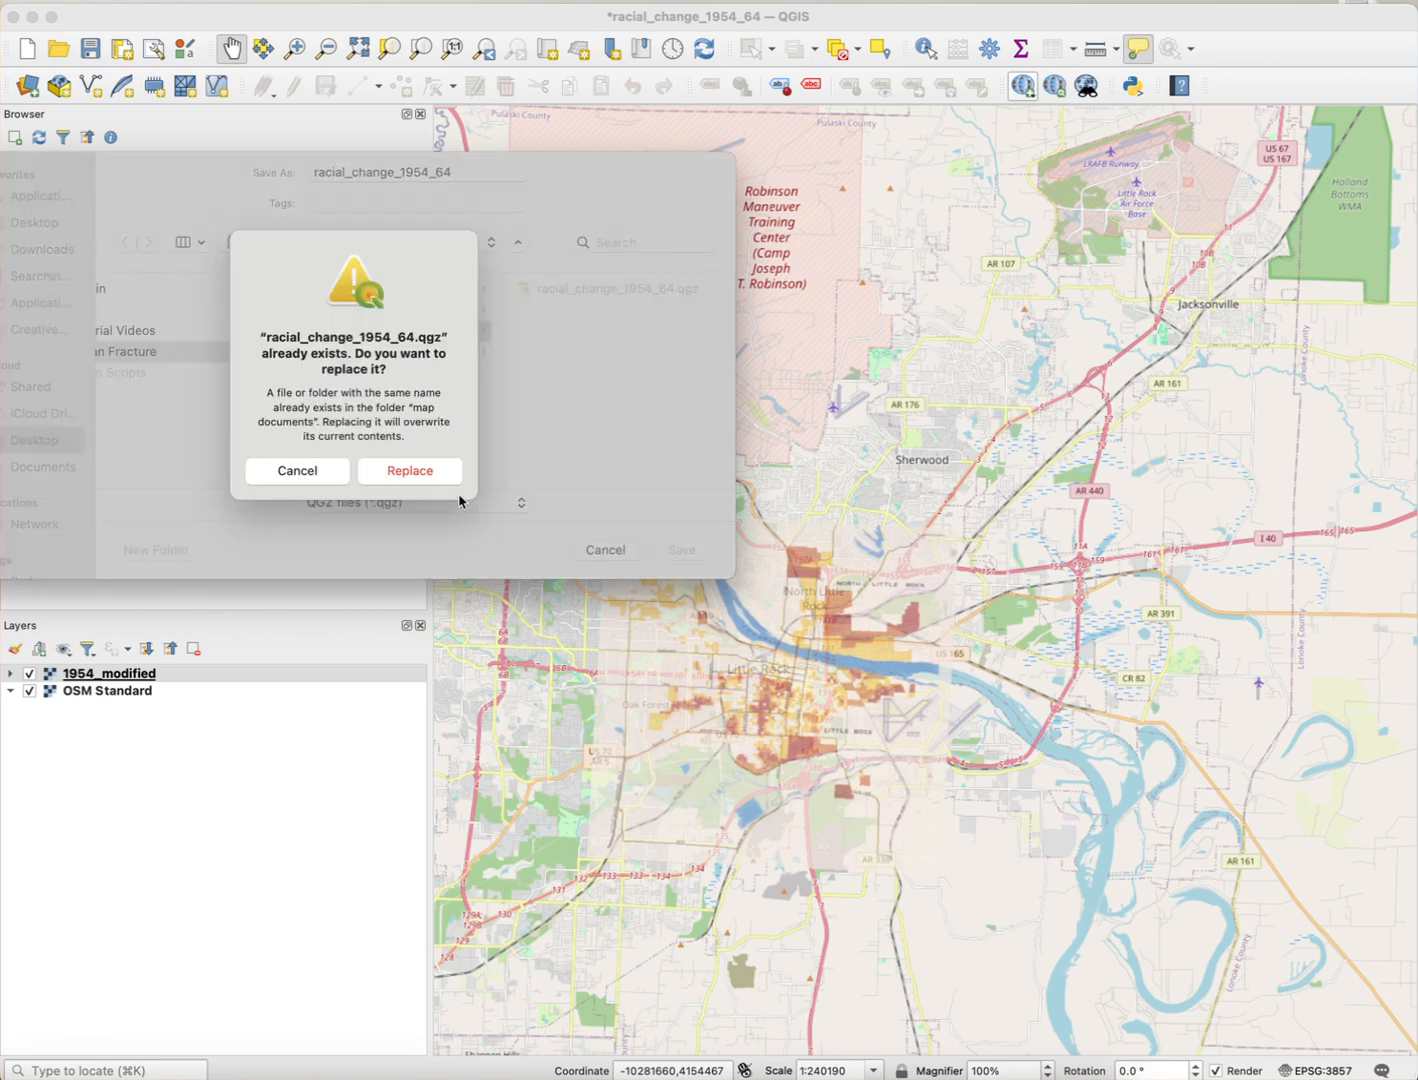
click(375, 470)
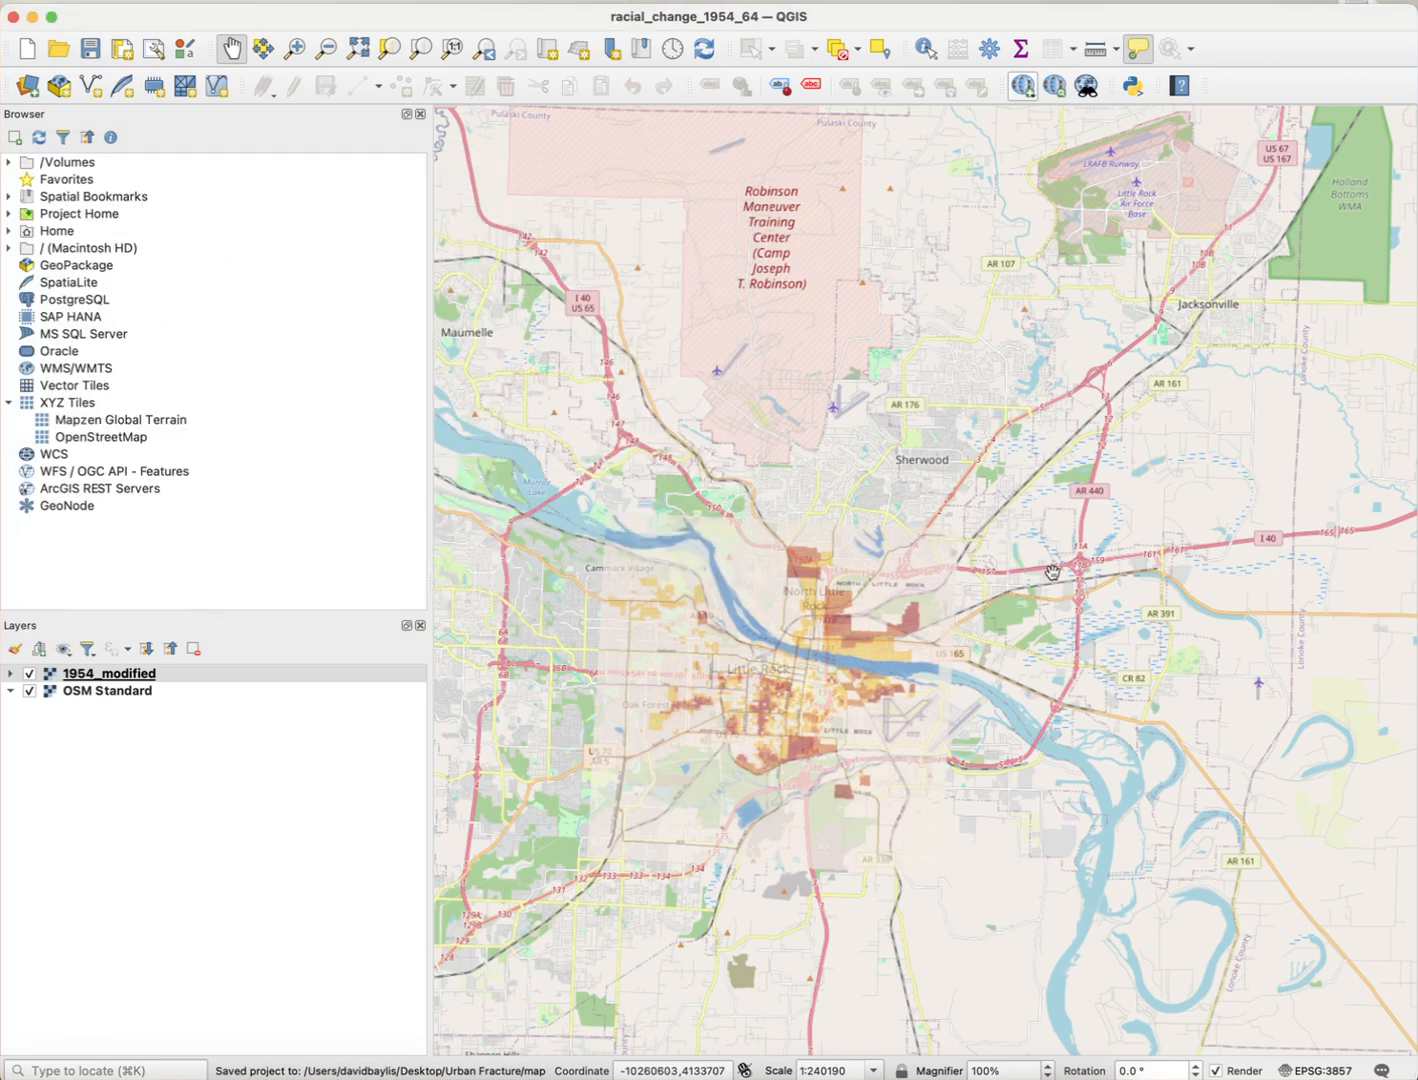